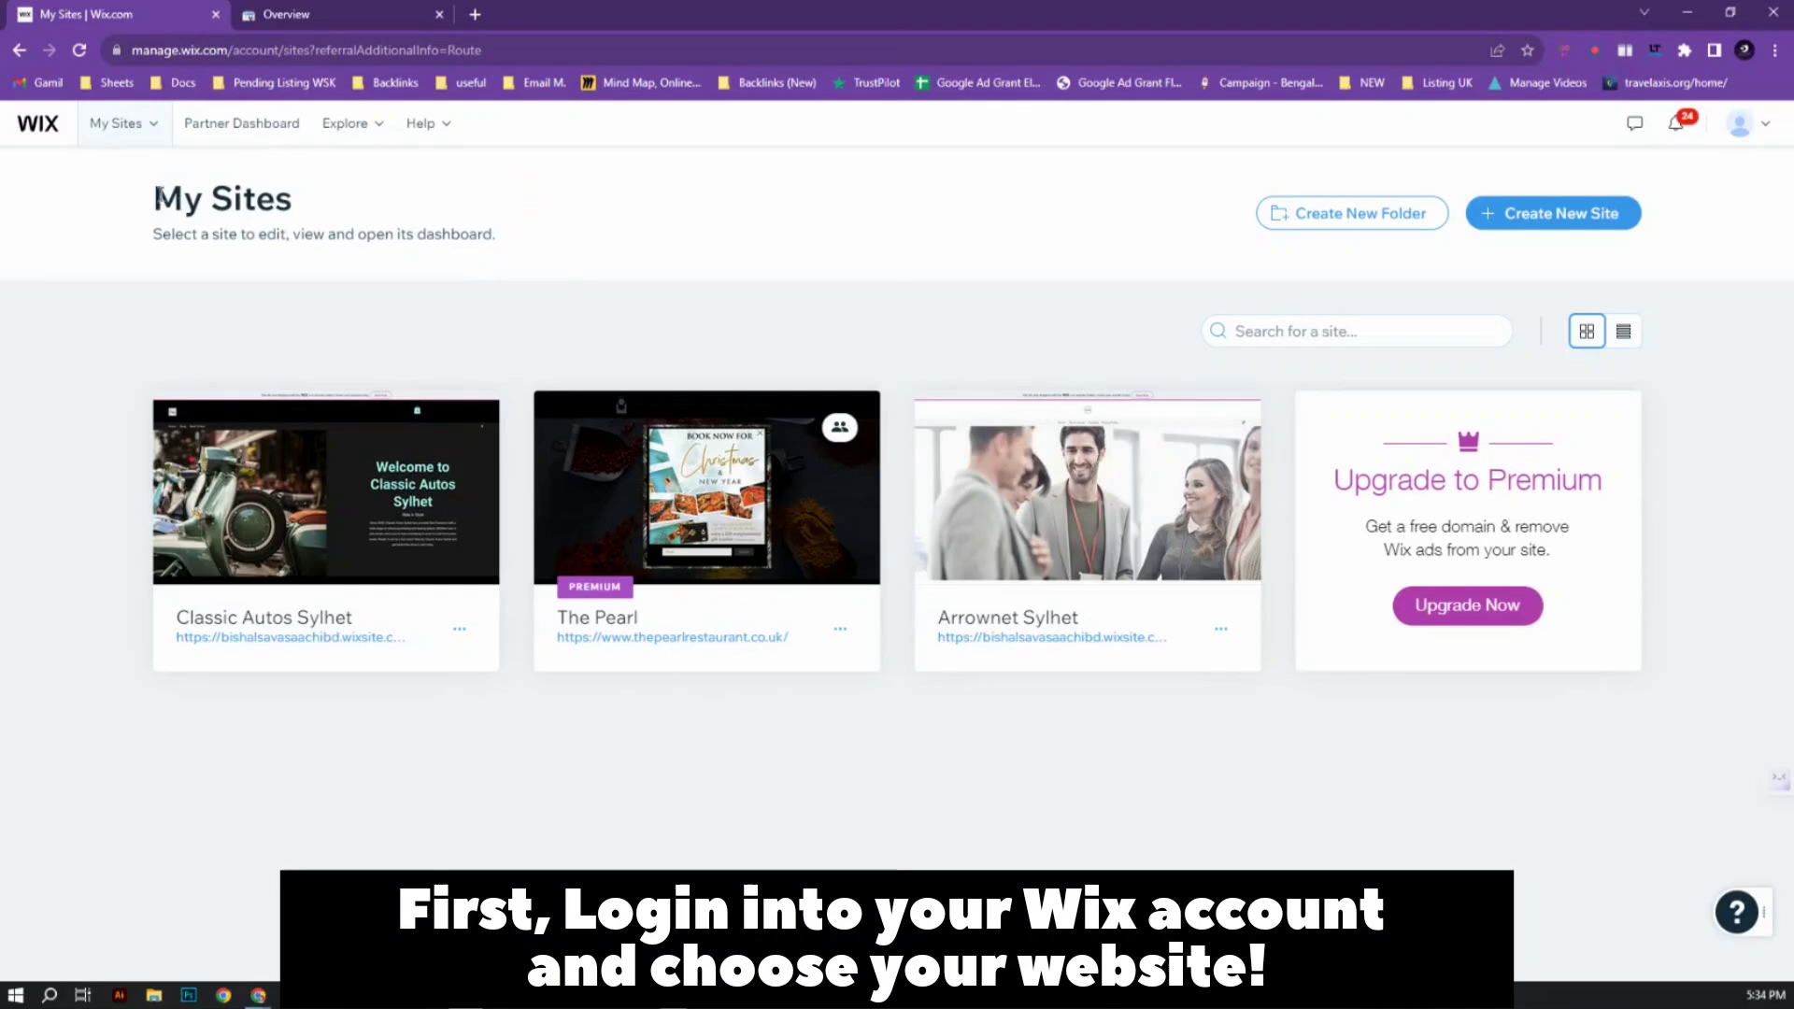
Select the Classic Autos Sylhet site and open its SEO page under Marketing & SEO.
mouse_move(285, 518)
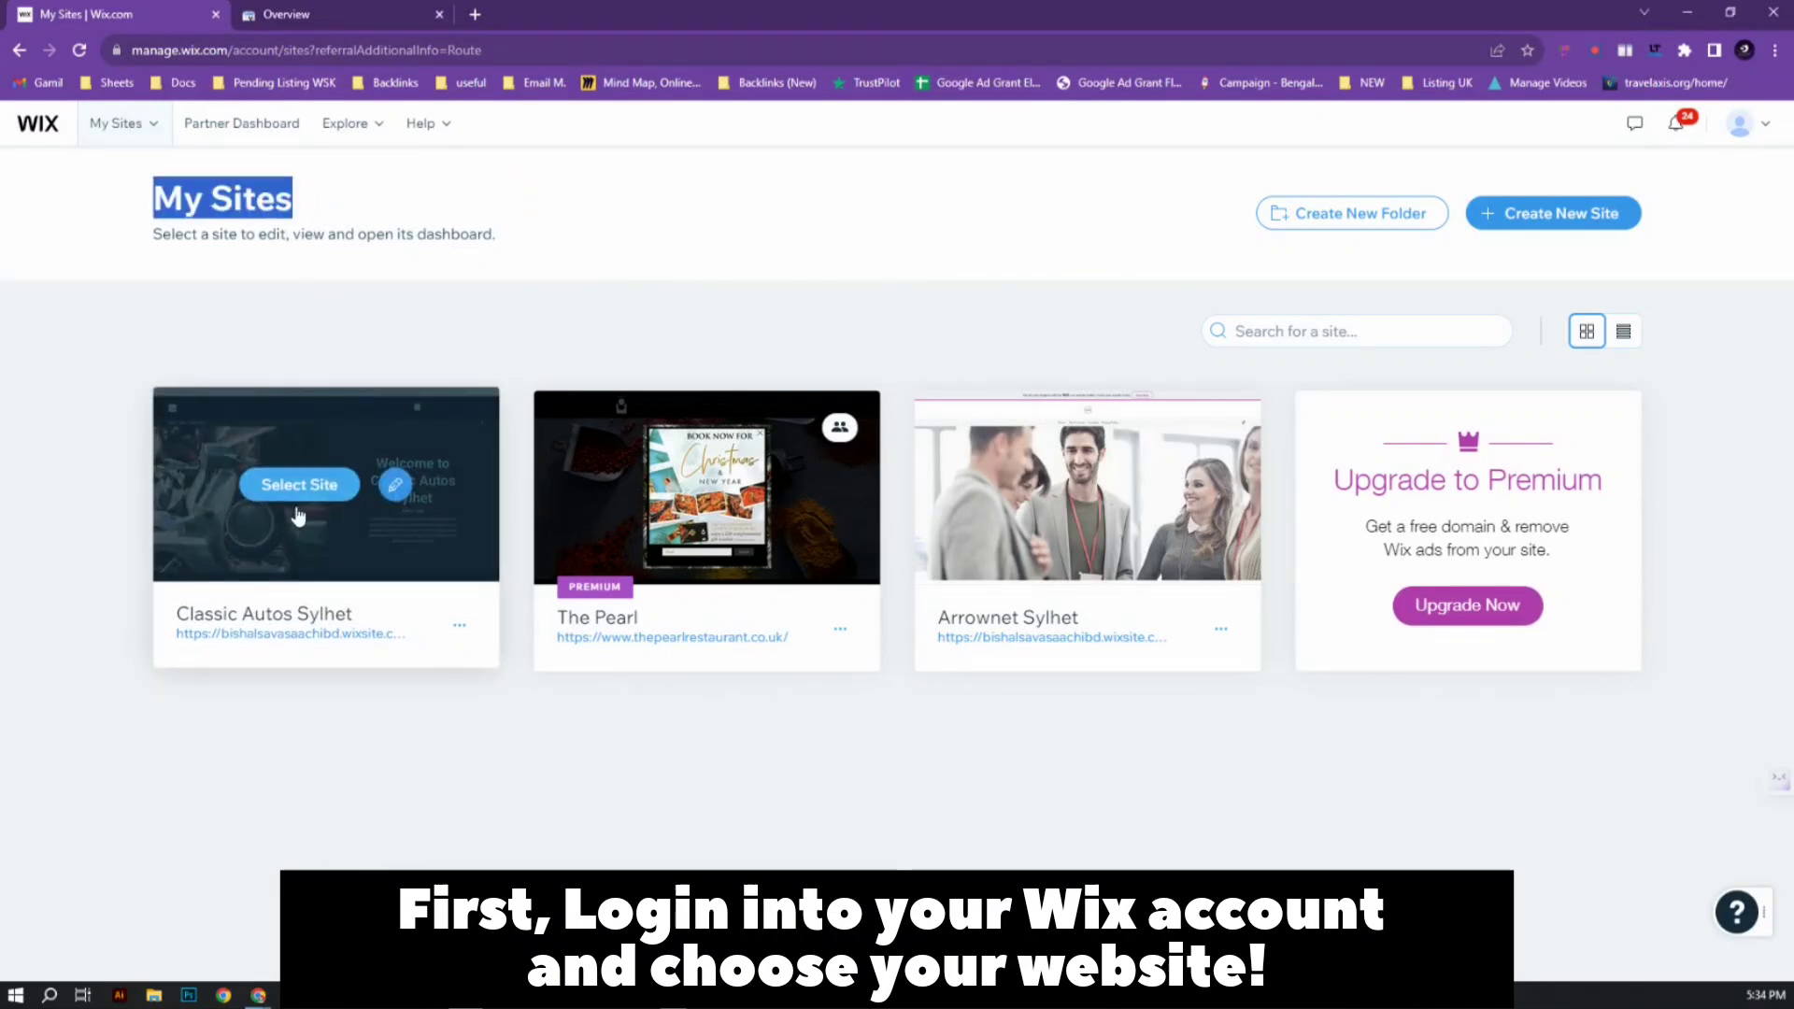
left_click(299, 484)
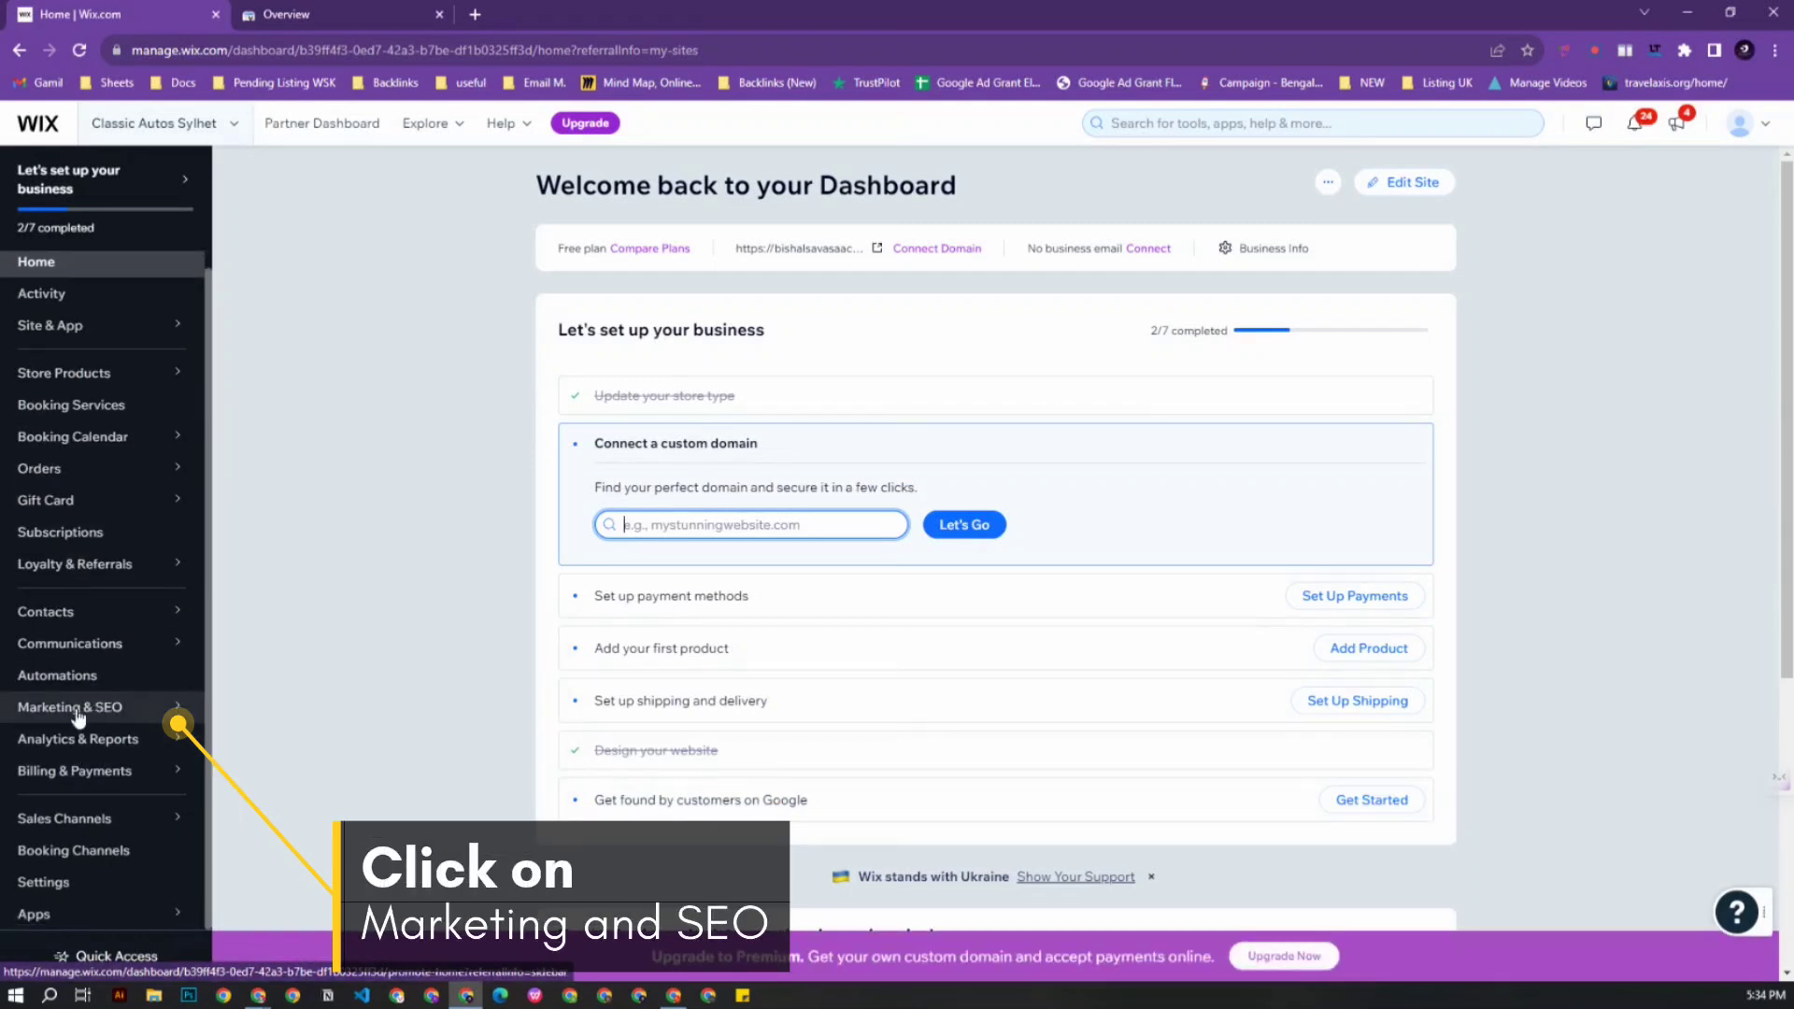
mouse_move(44, 715)
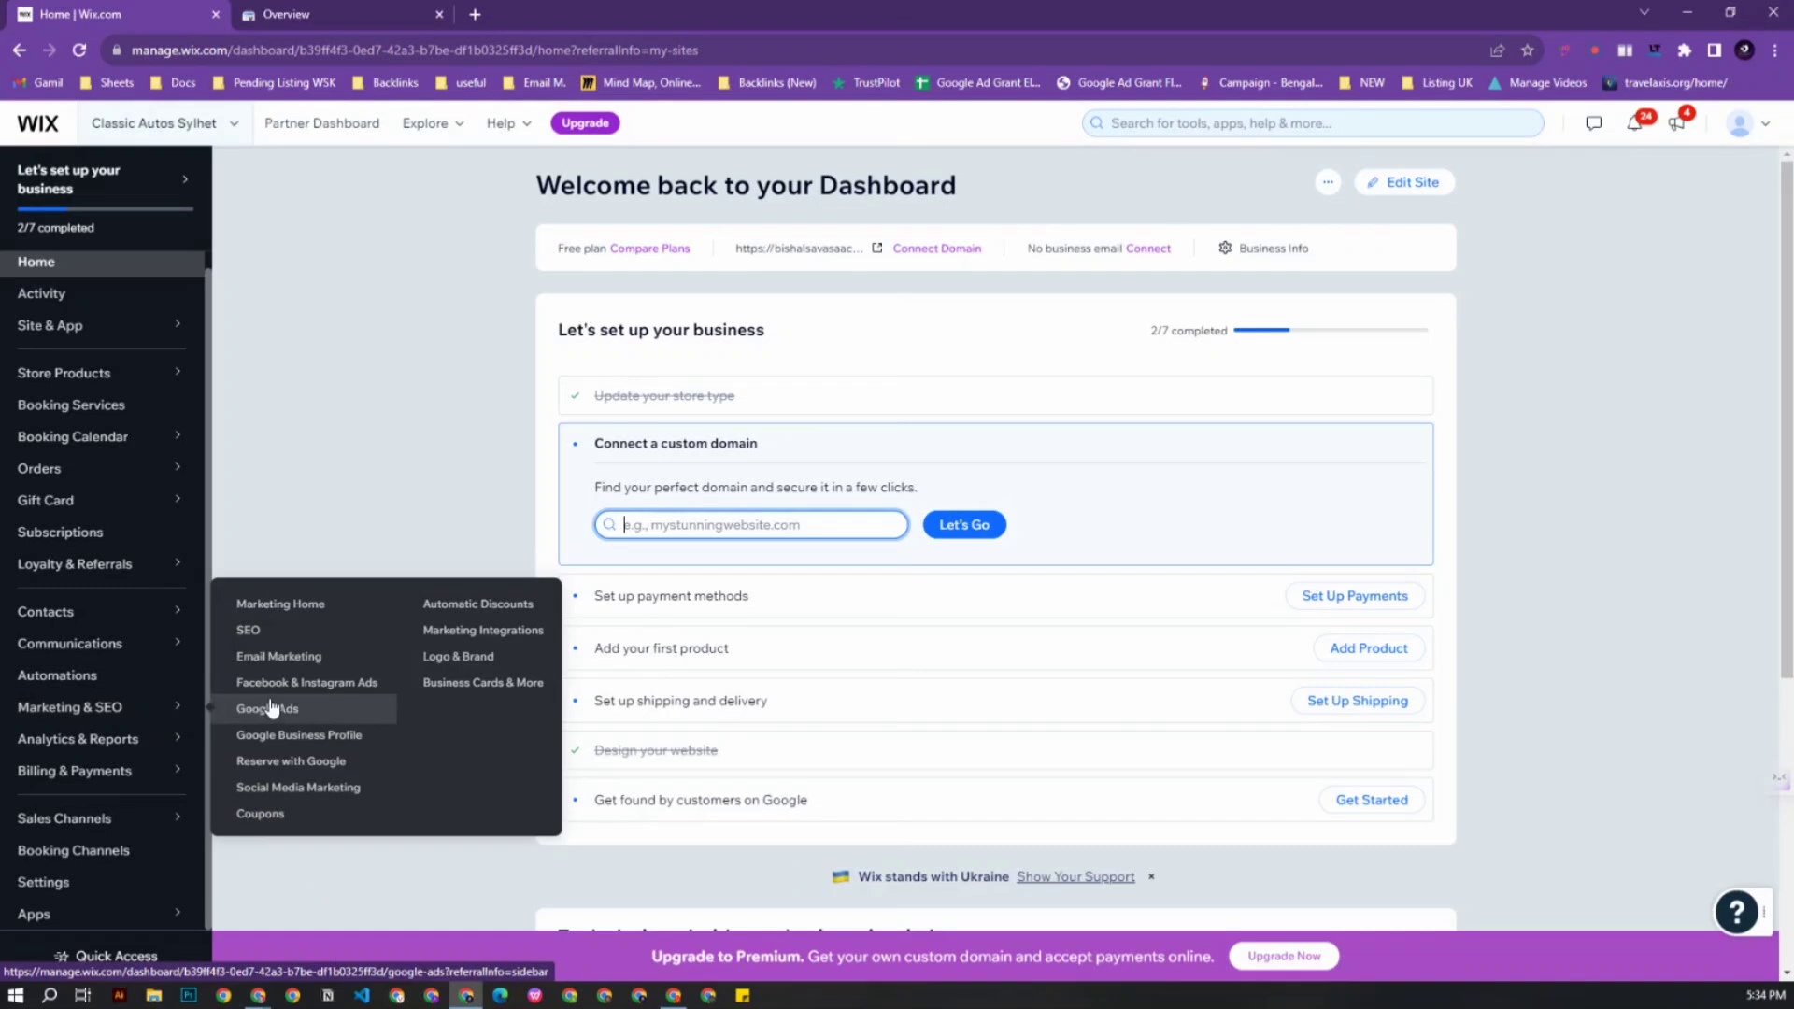
left_click(261, 639)
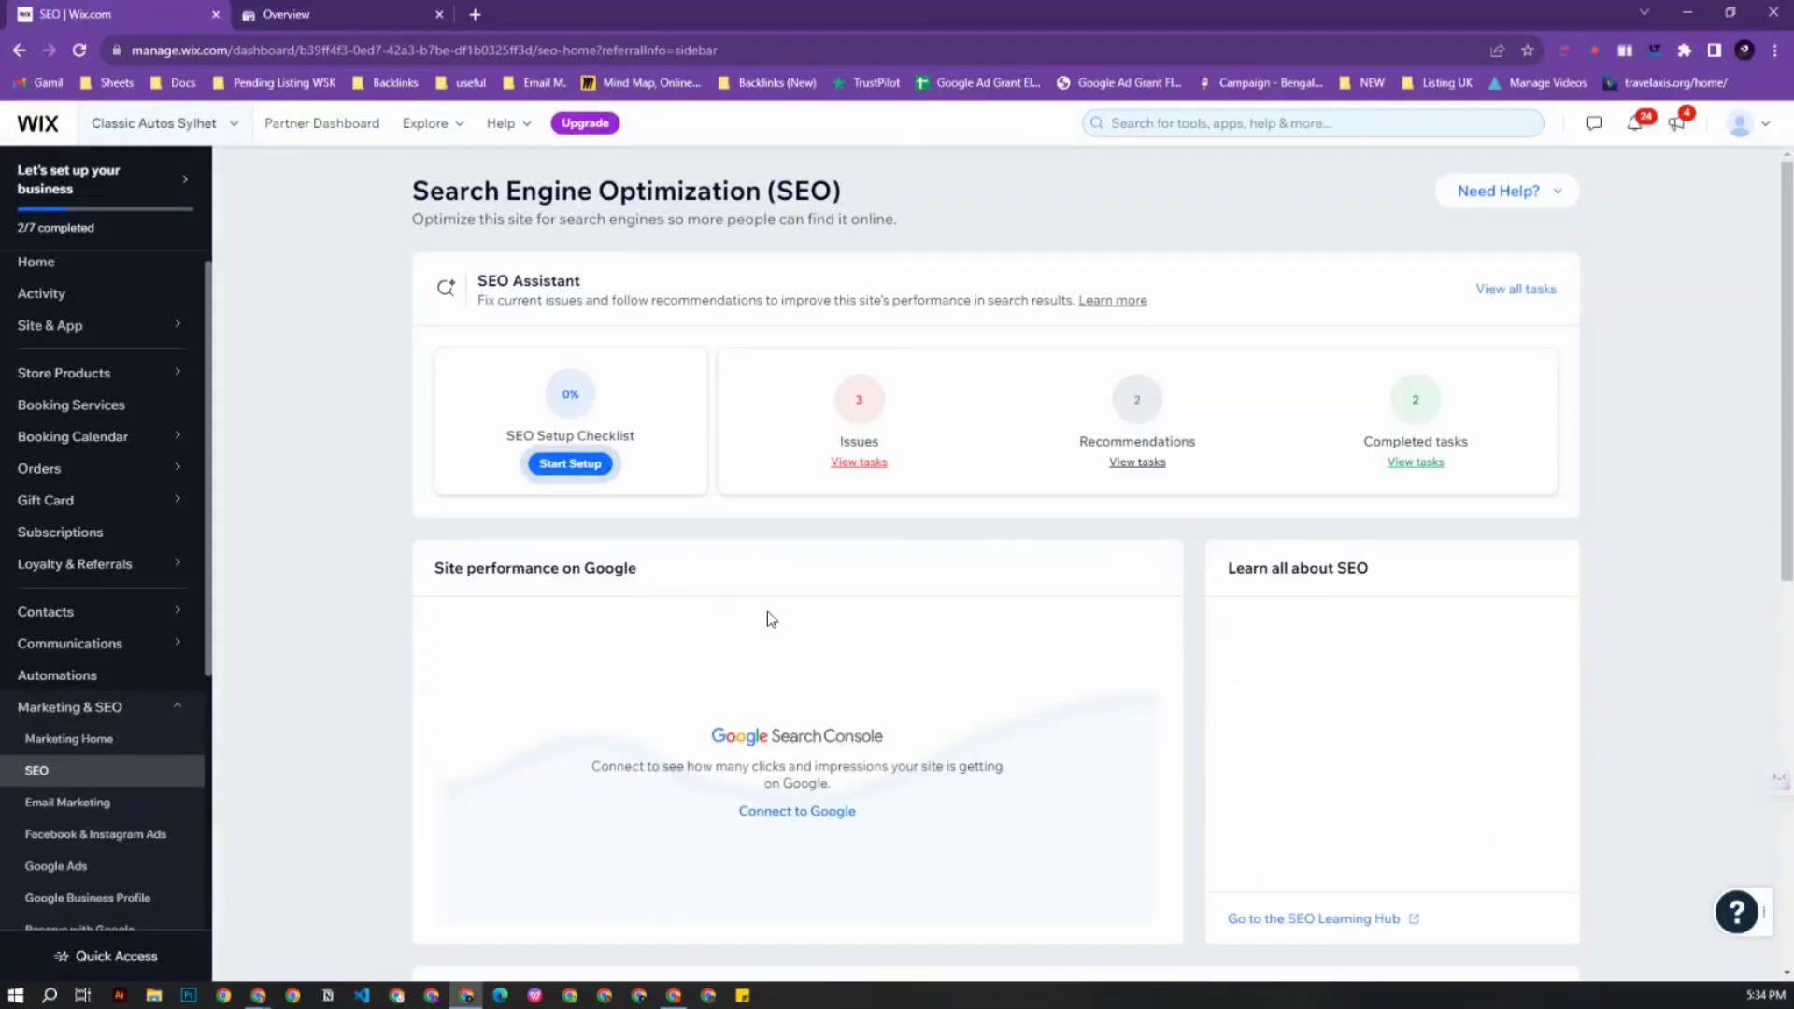
Go to Site Verification from the SEO tools and settings and expand the Google Search Console entry.
scroll(768, 617, "down", 5)
scroll(763, 638, "down", 3)
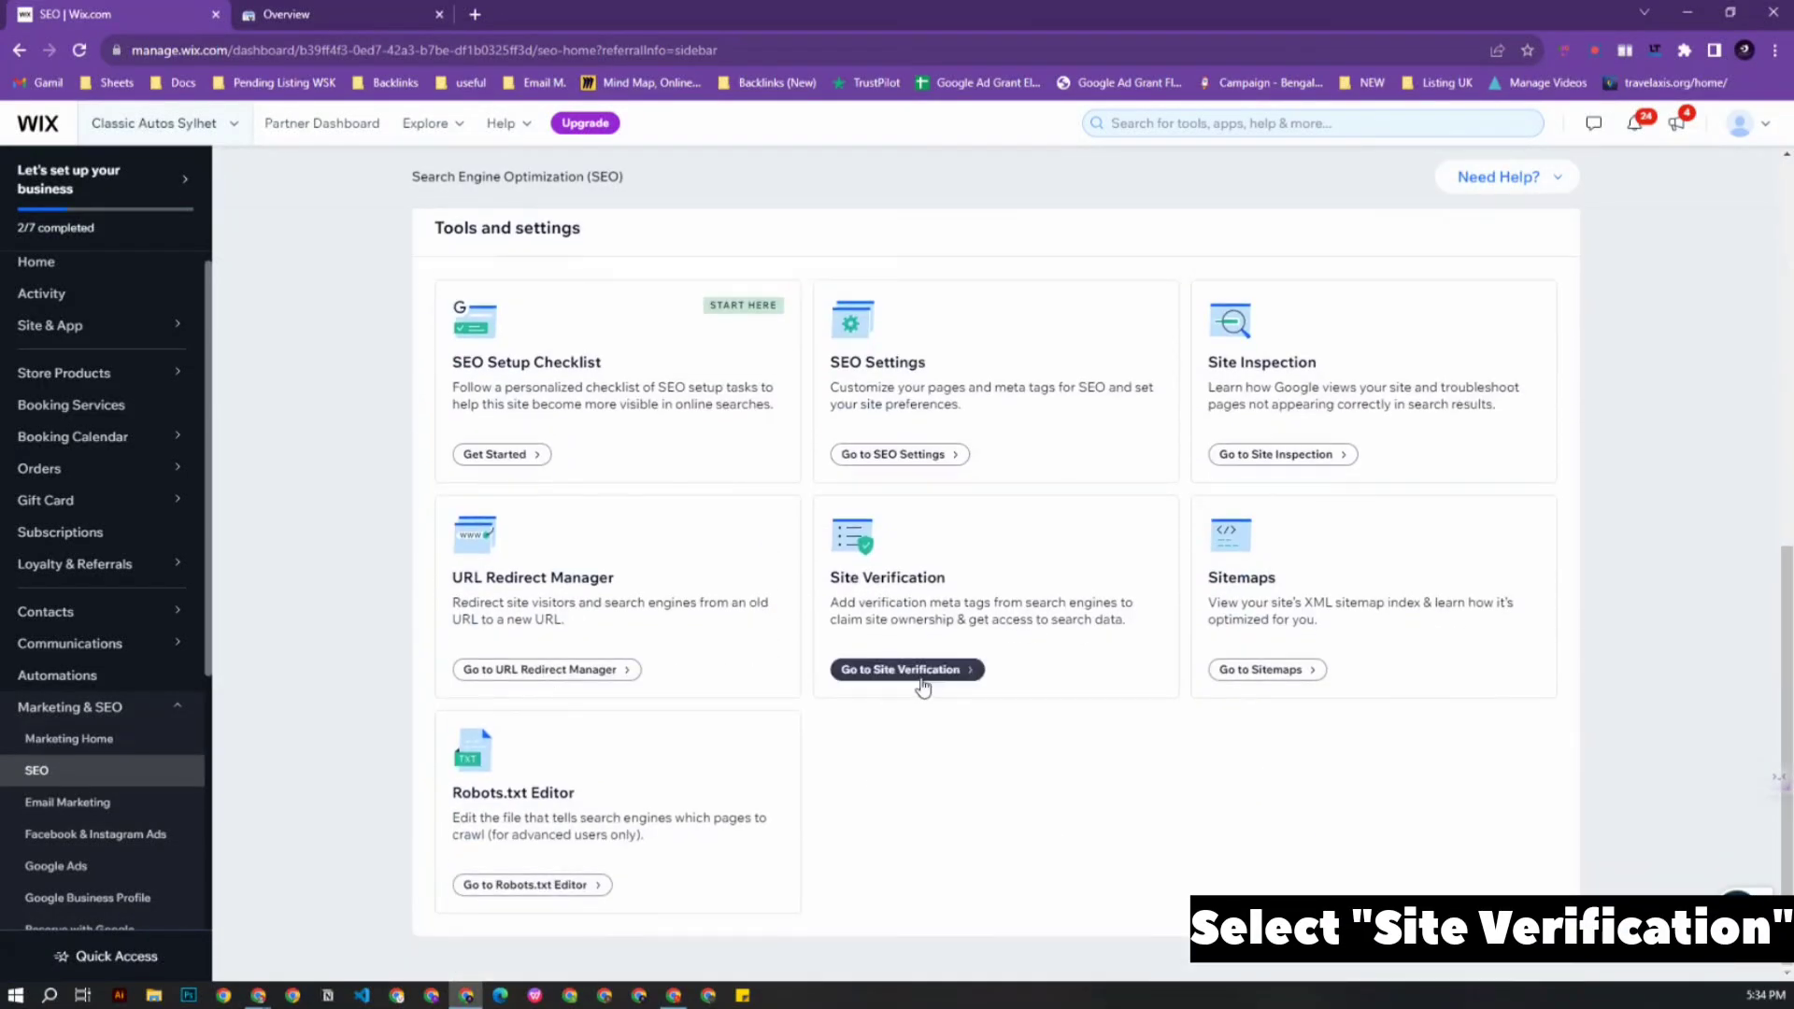
left_click(878, 671)
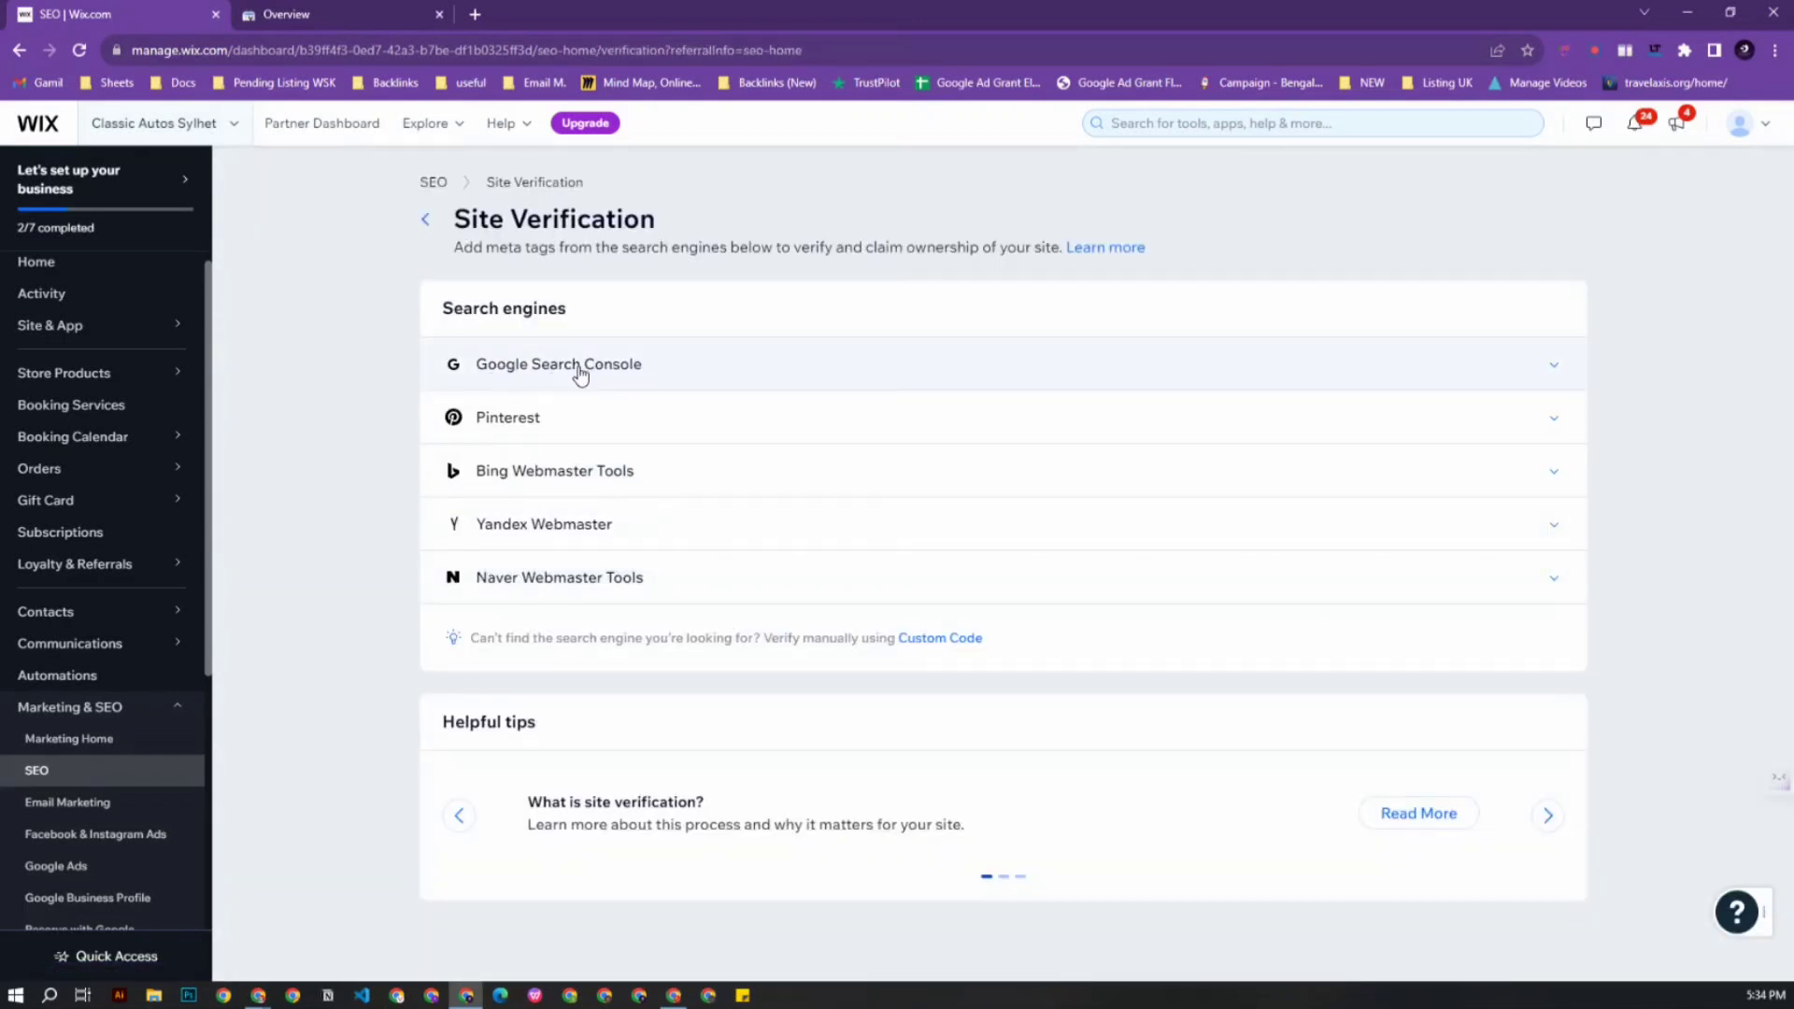
left_click(1468, 379)
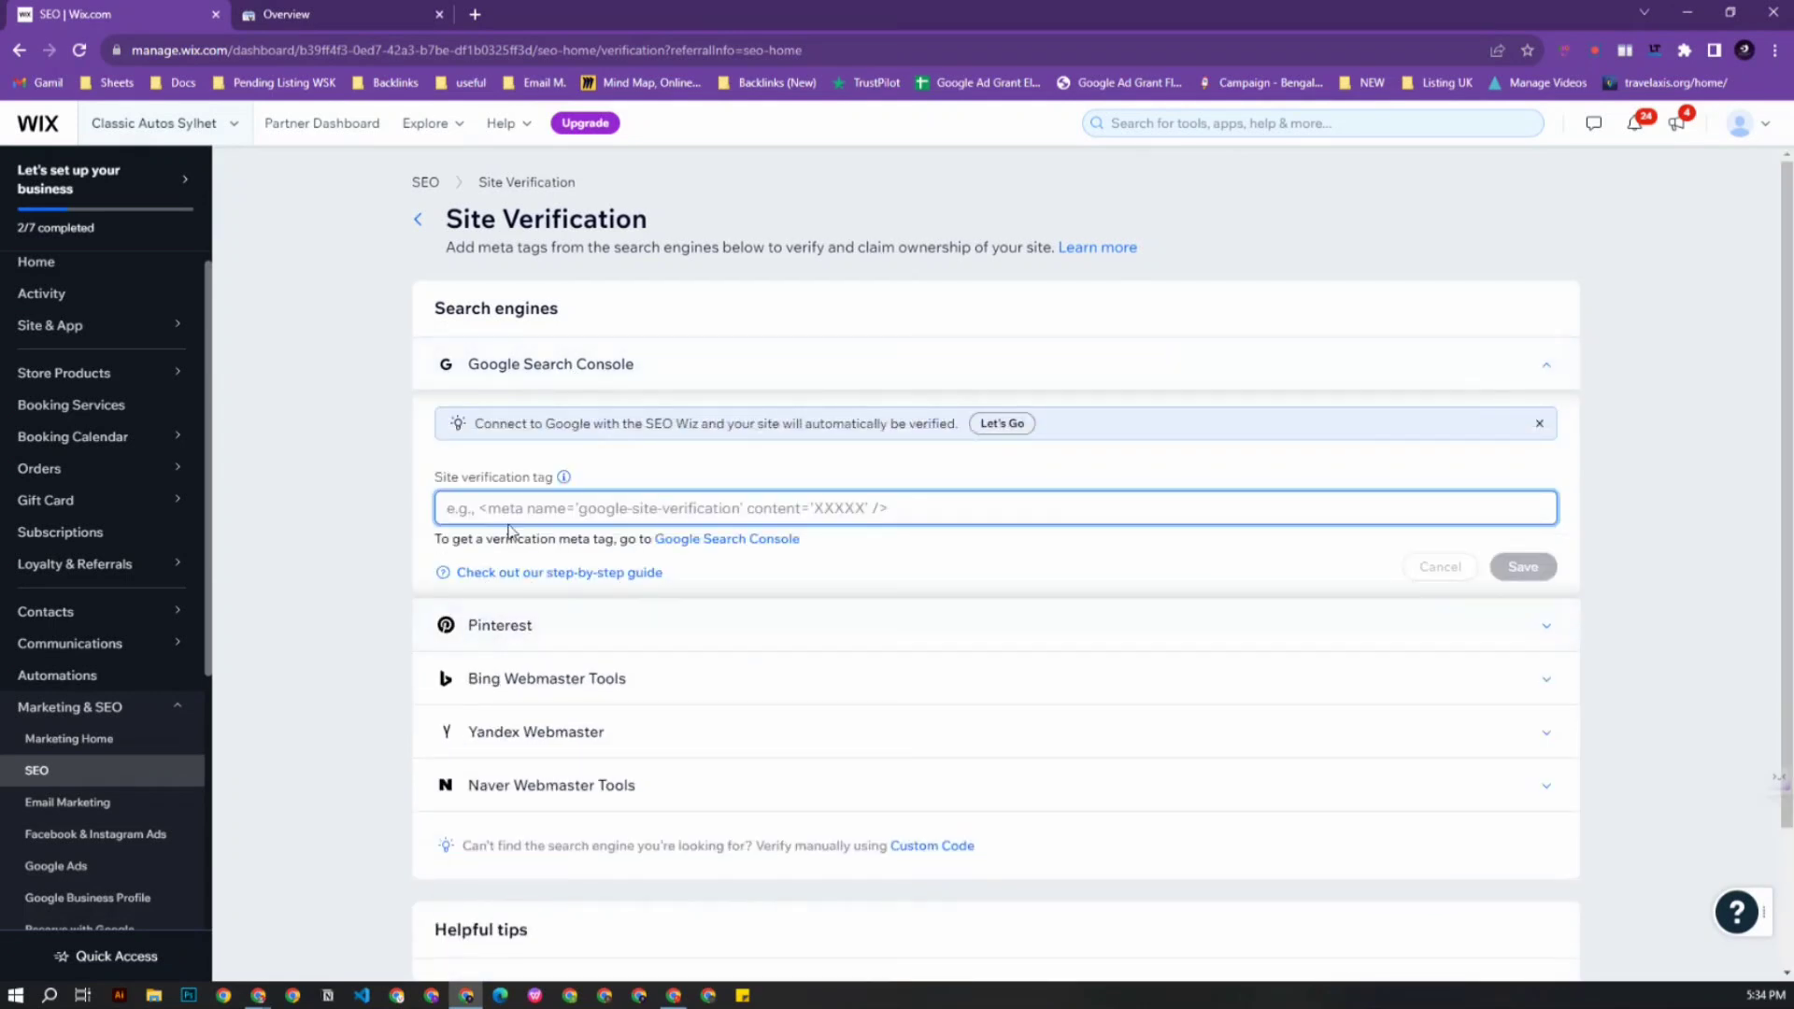
left_click_drag(428, 482, 554, 481)
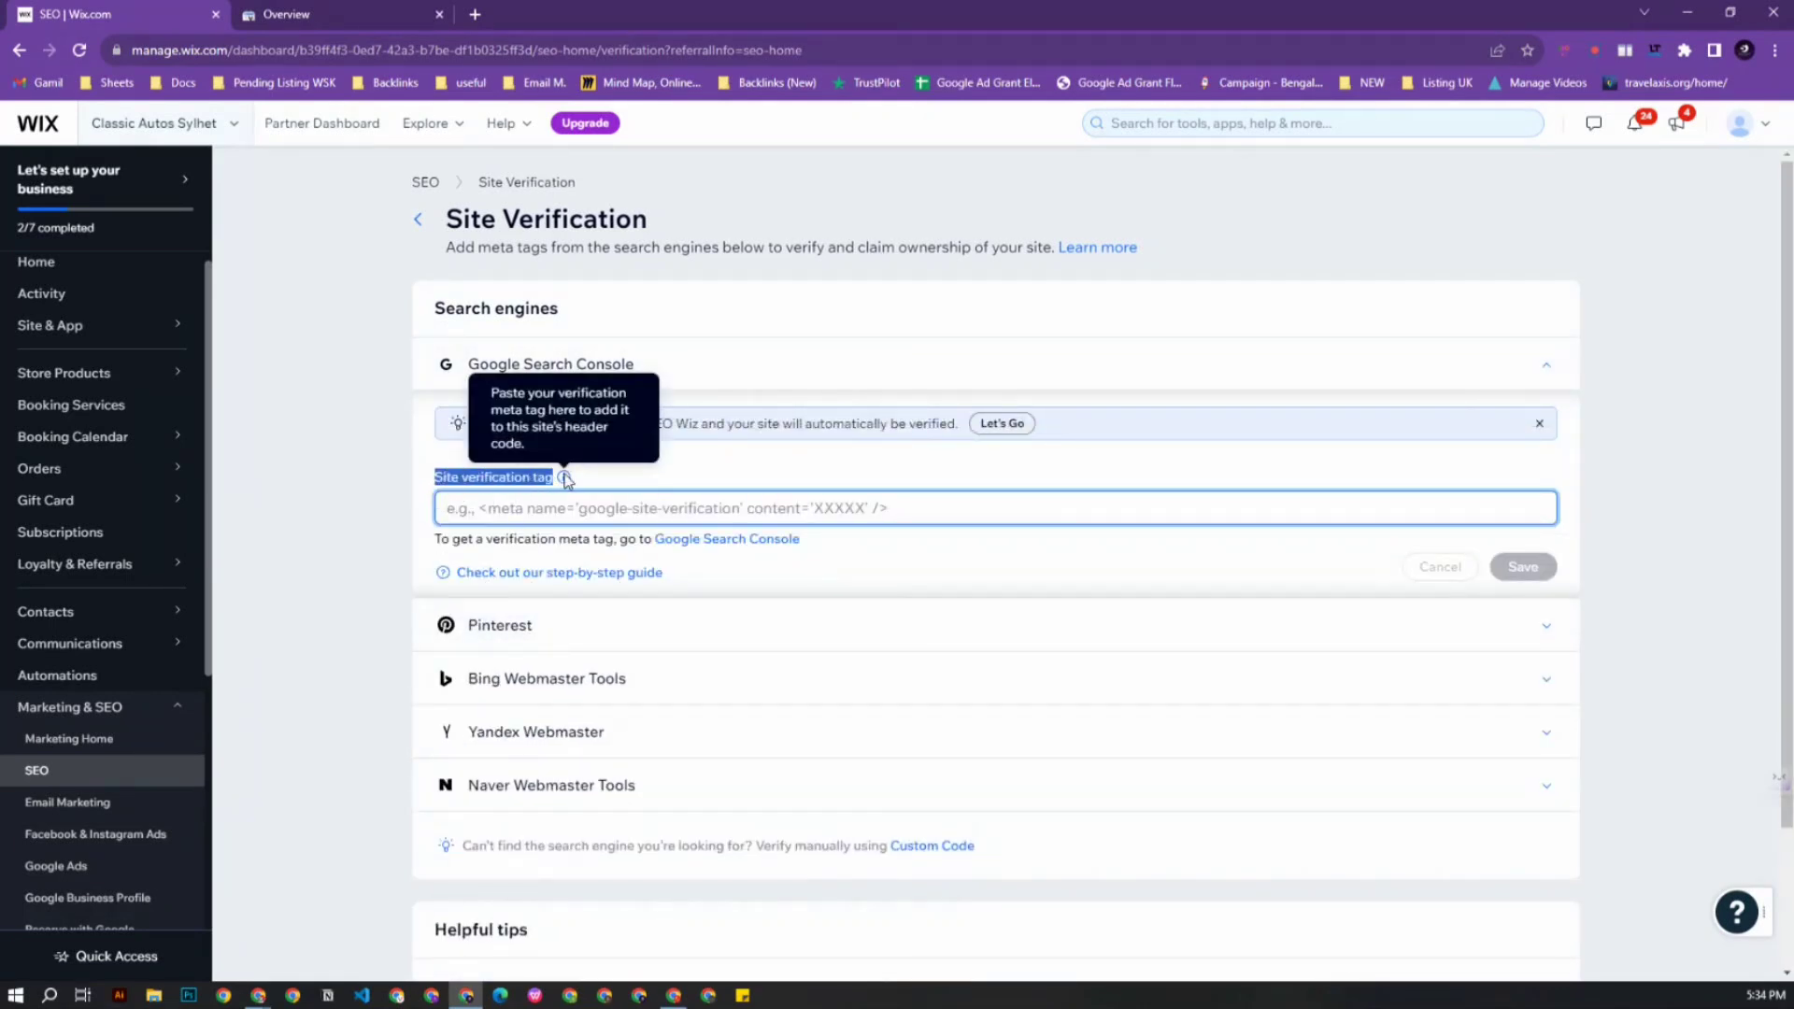
left_click(525, 480)
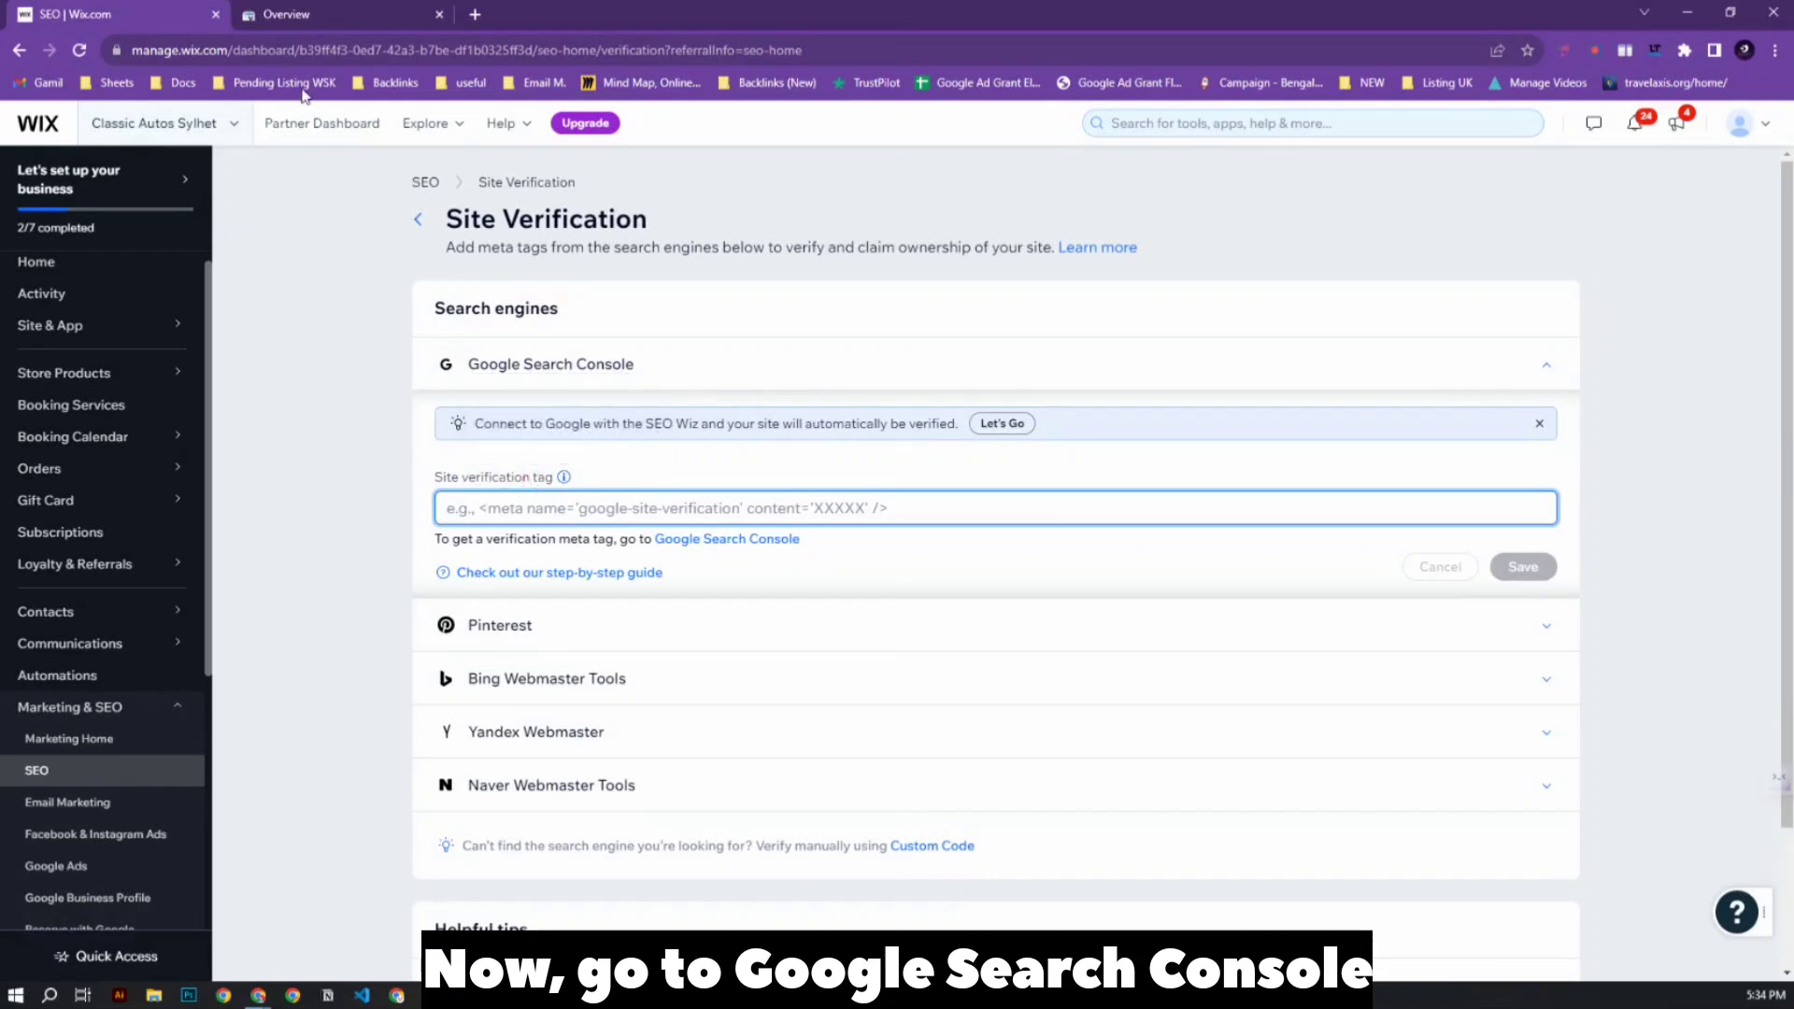
Switch to Google Search Console and start adding a new property of the URL prefix type.
left_click(338, 14)
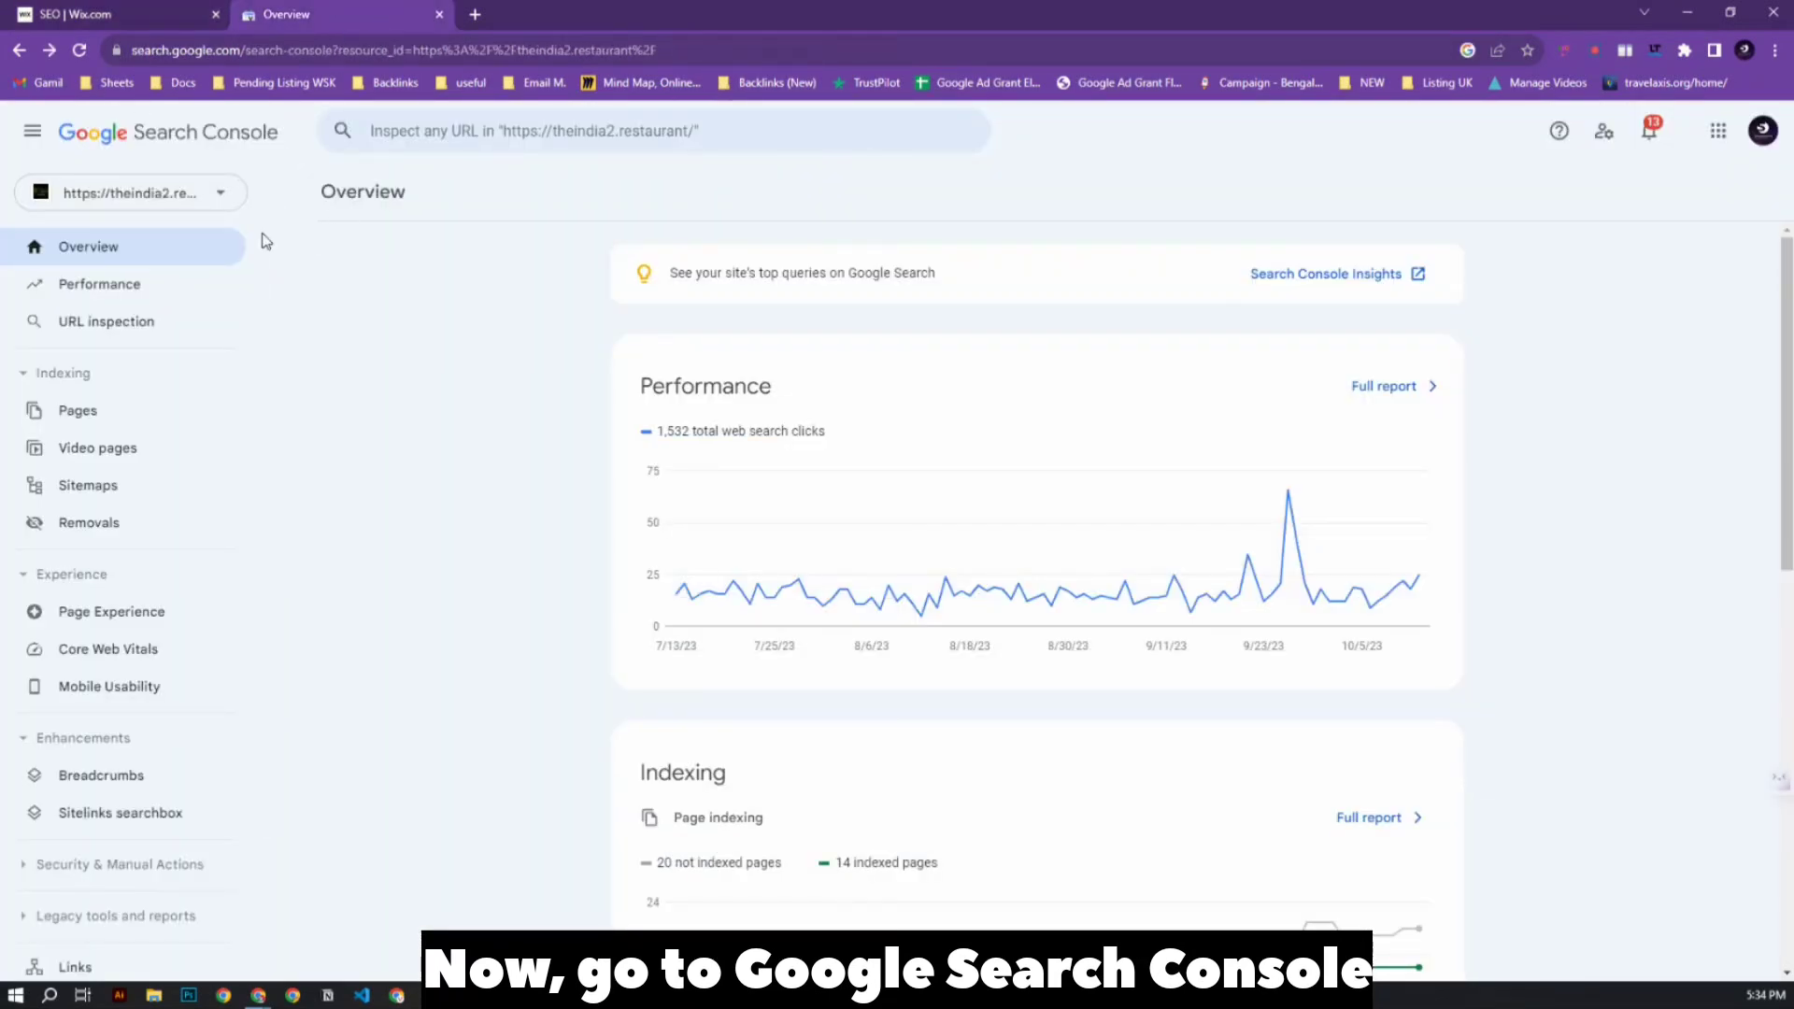
left_click(136, 194)
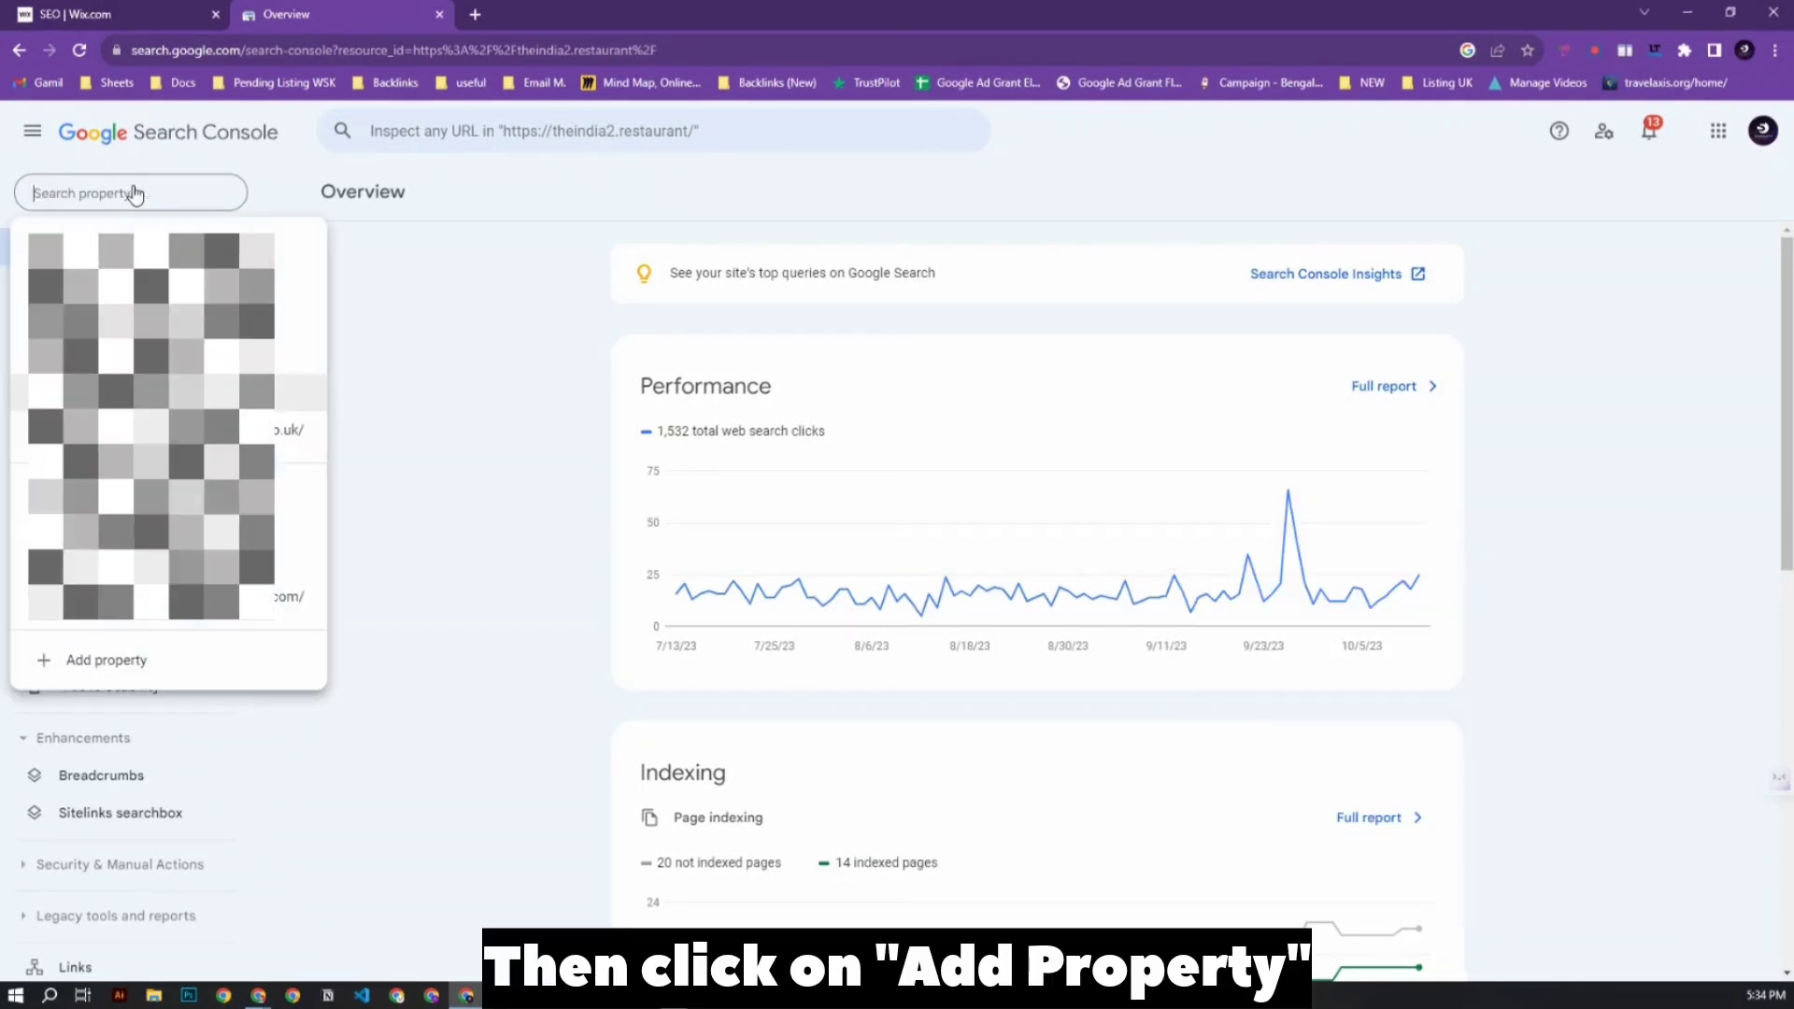
left_click(85, 663)
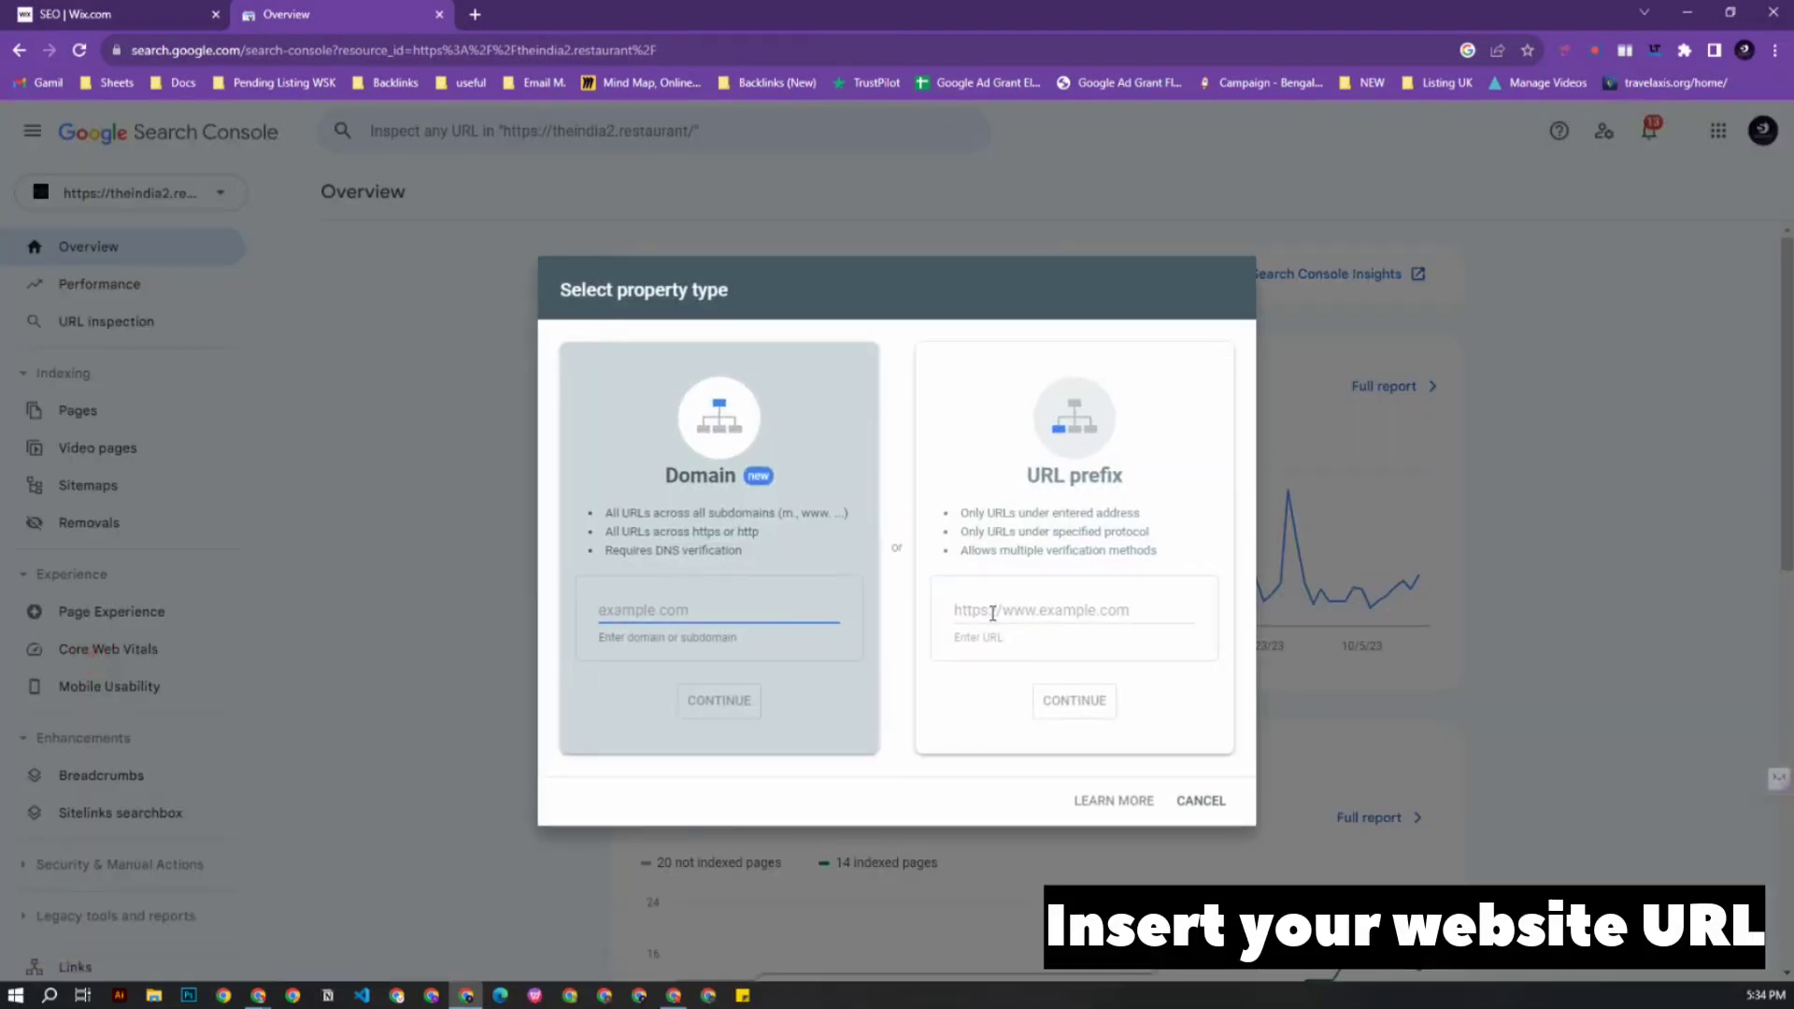
left_click(992, 611)
Return to Wix, open the dashboard home separately, then open the live Classic Autos Sylhet site and copy its full web address.
left_click(111, 14)
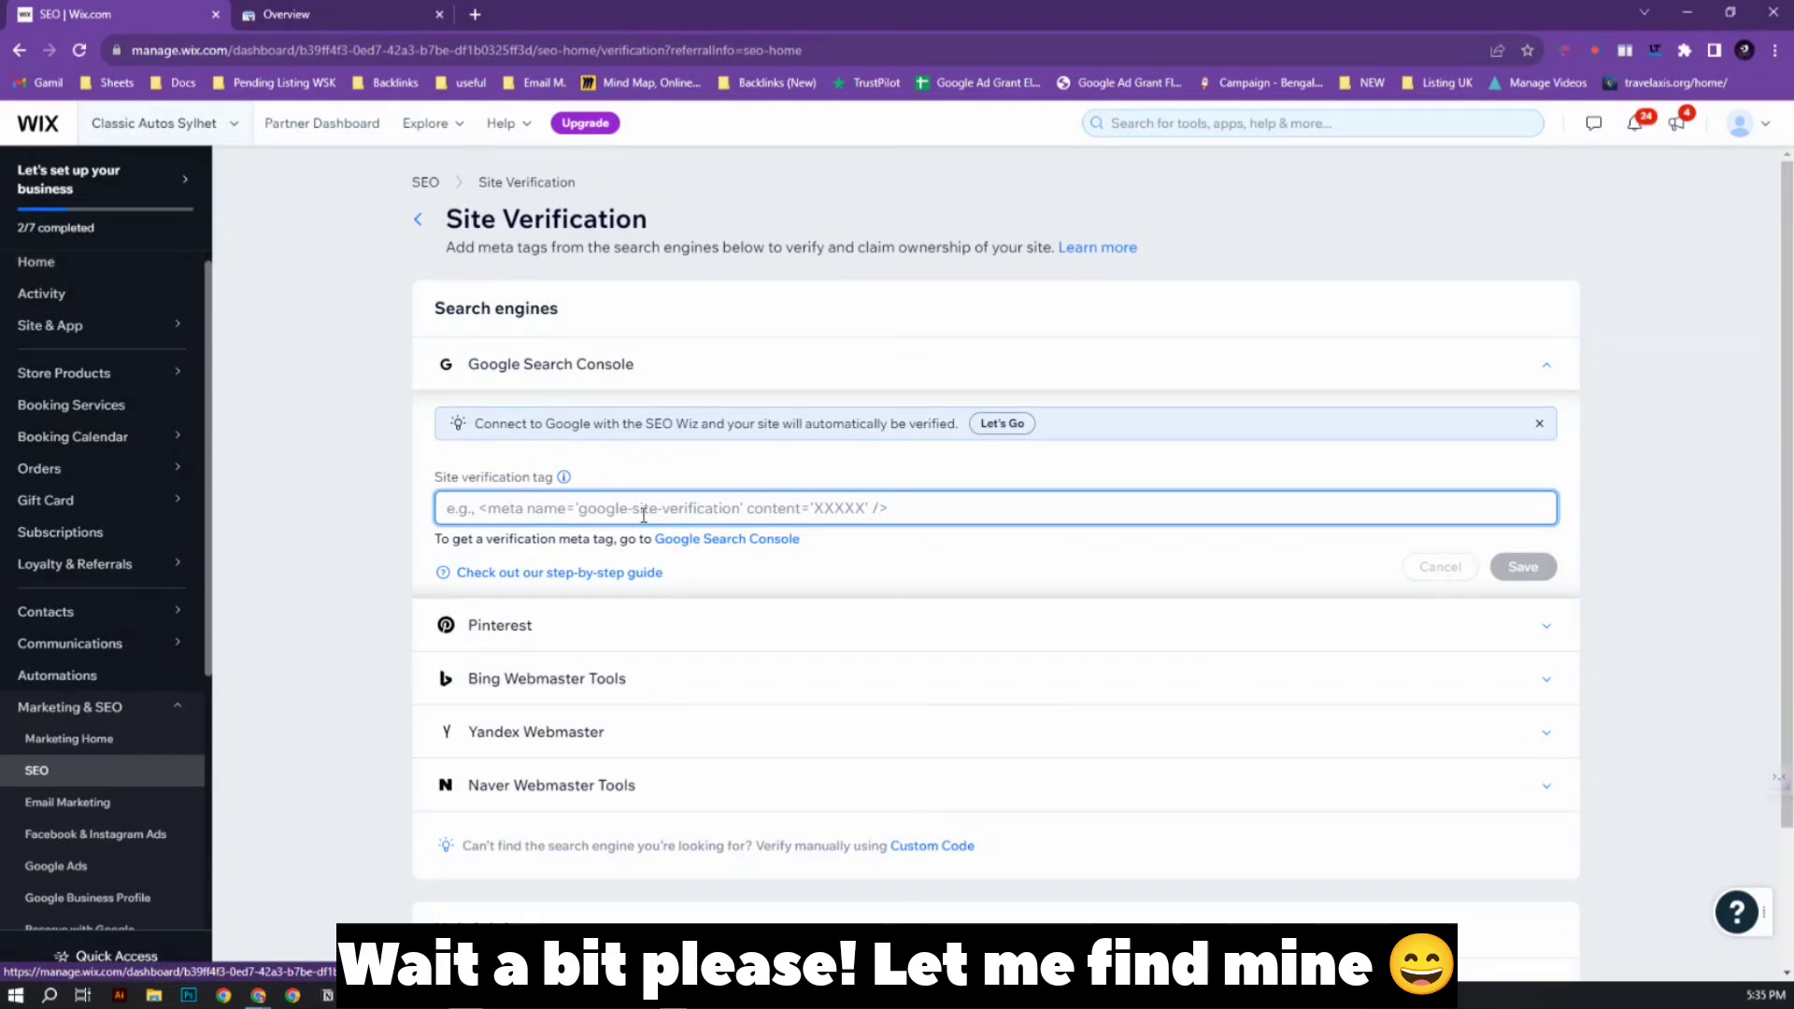
scroll(644, 524, "down", 2)
scroll(644, 519, "up", 2)
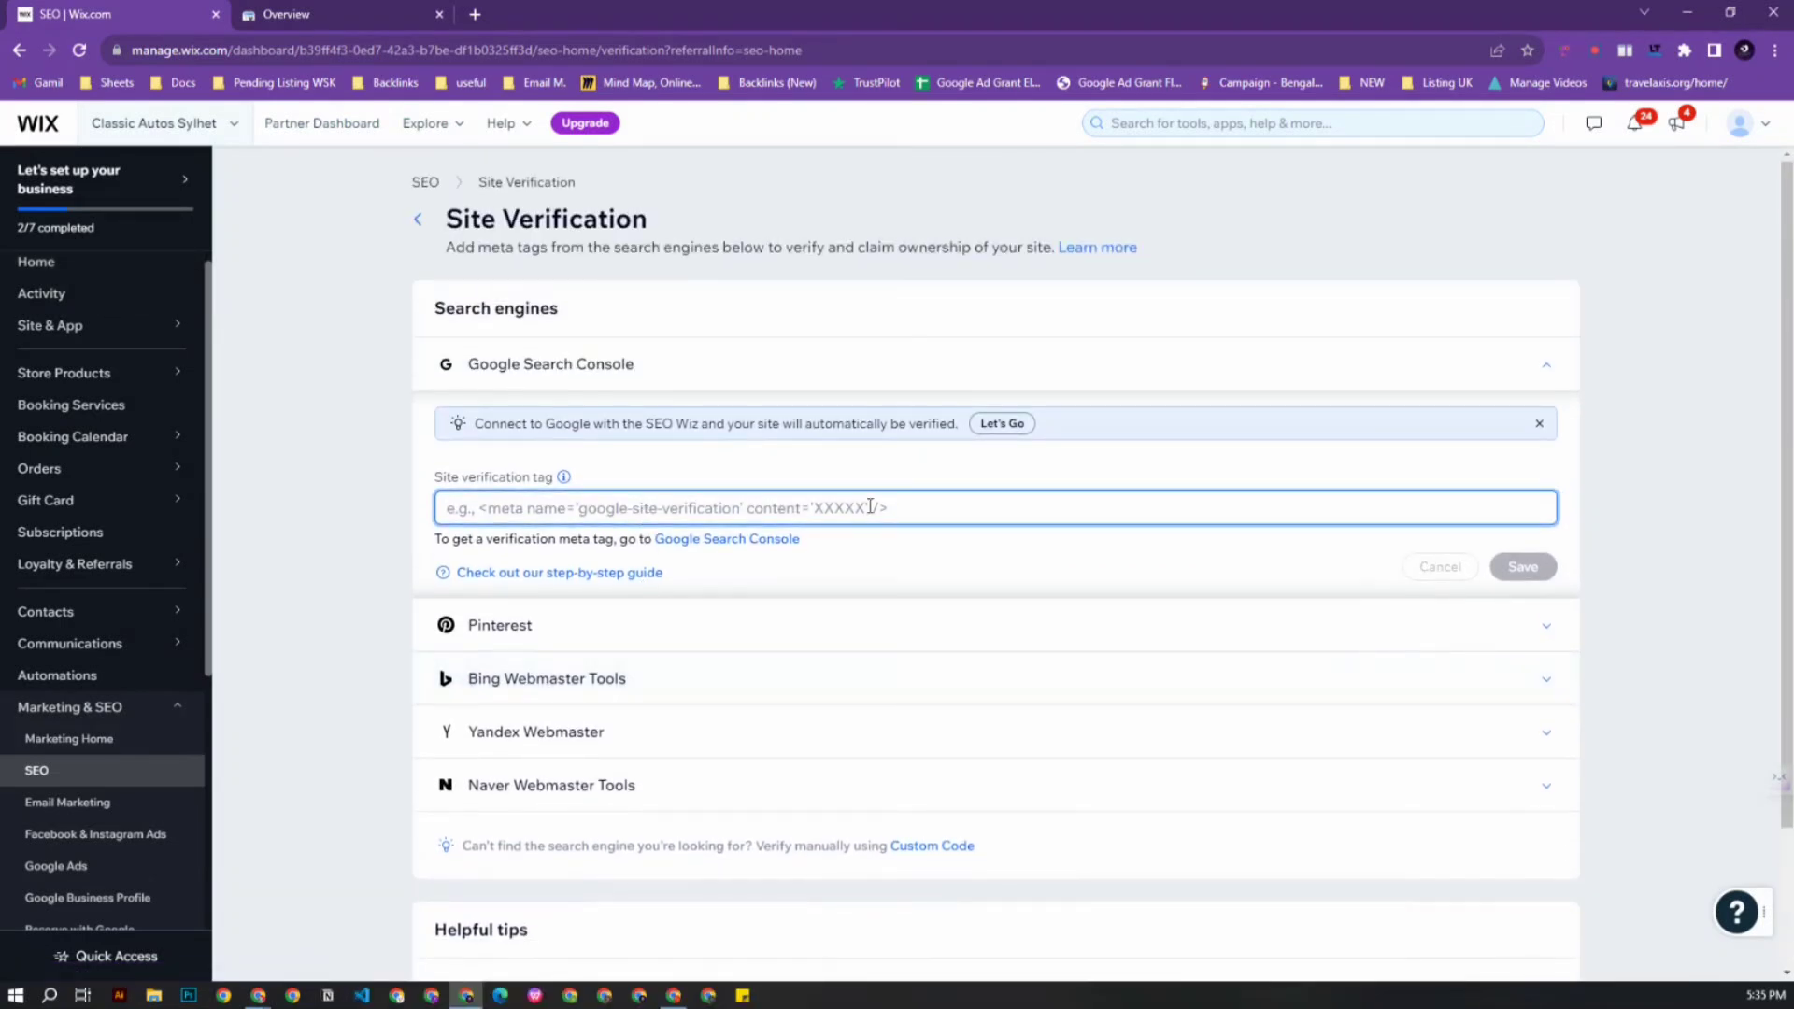
middle_click(64, 278)
left_click(336, 14)
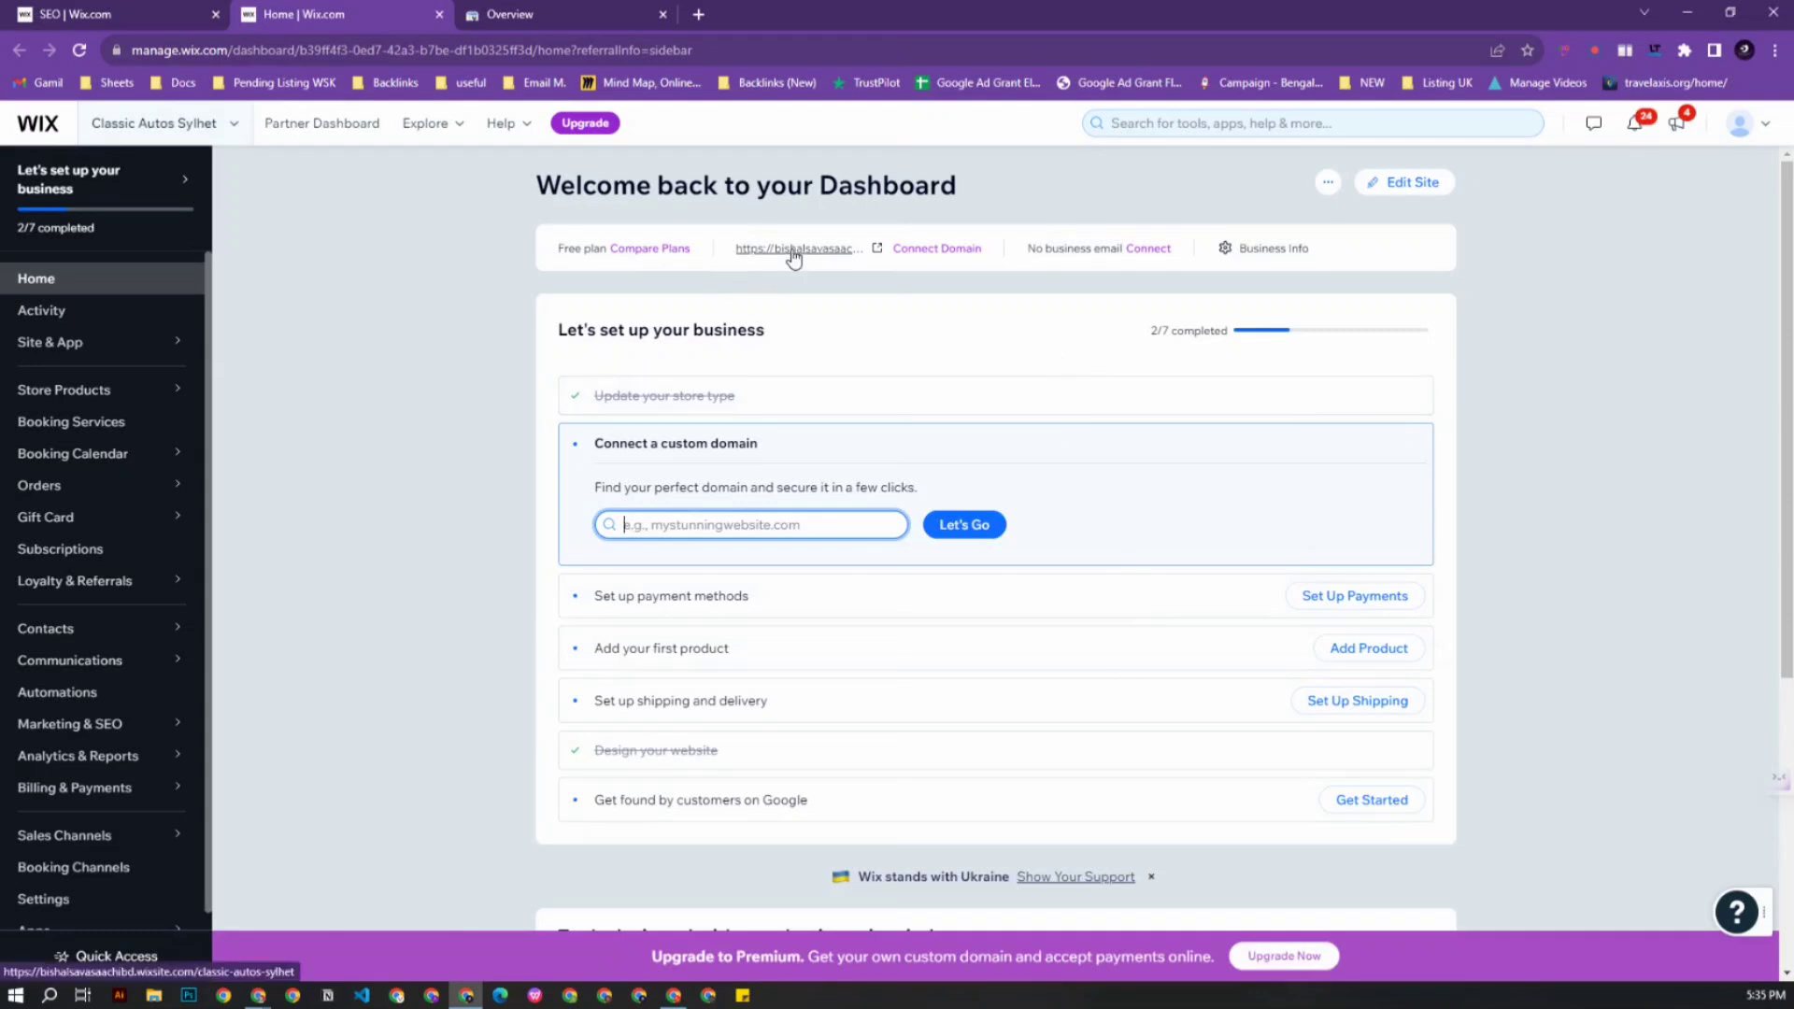
left_click(876, 251)
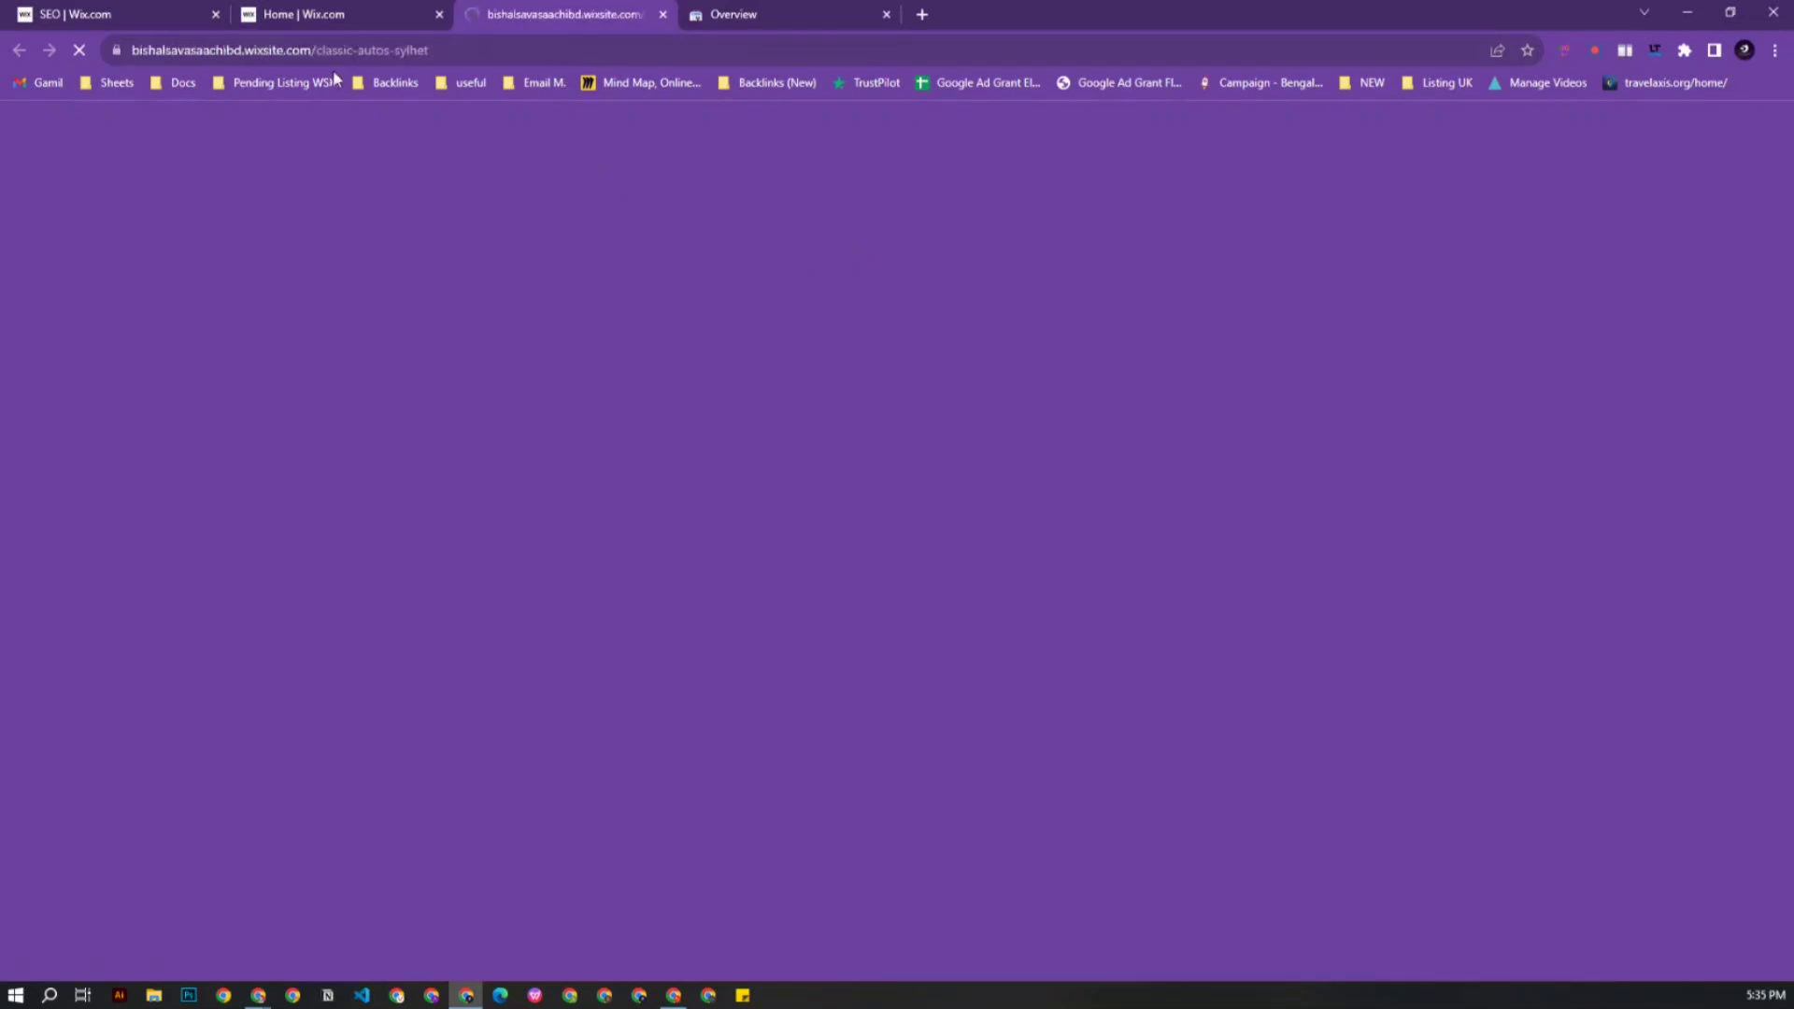
left_click(332, 55)
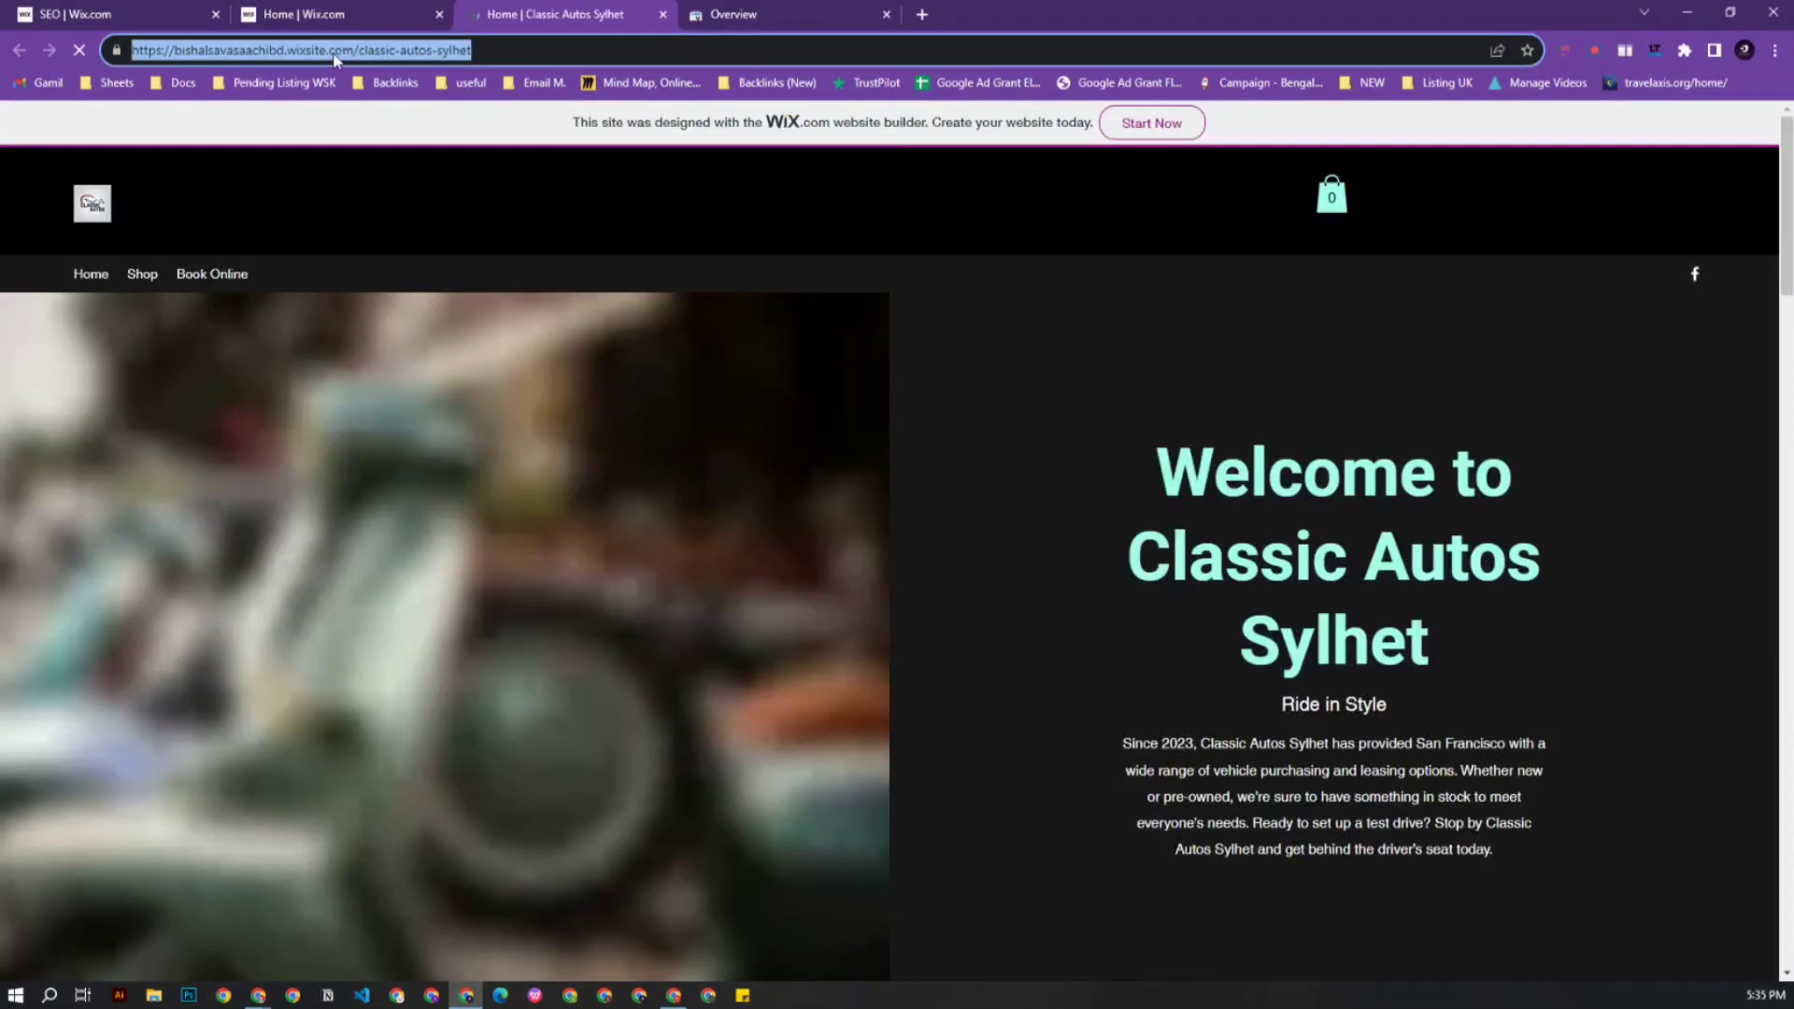
left_click(360, 13)
left_click(504, 11)
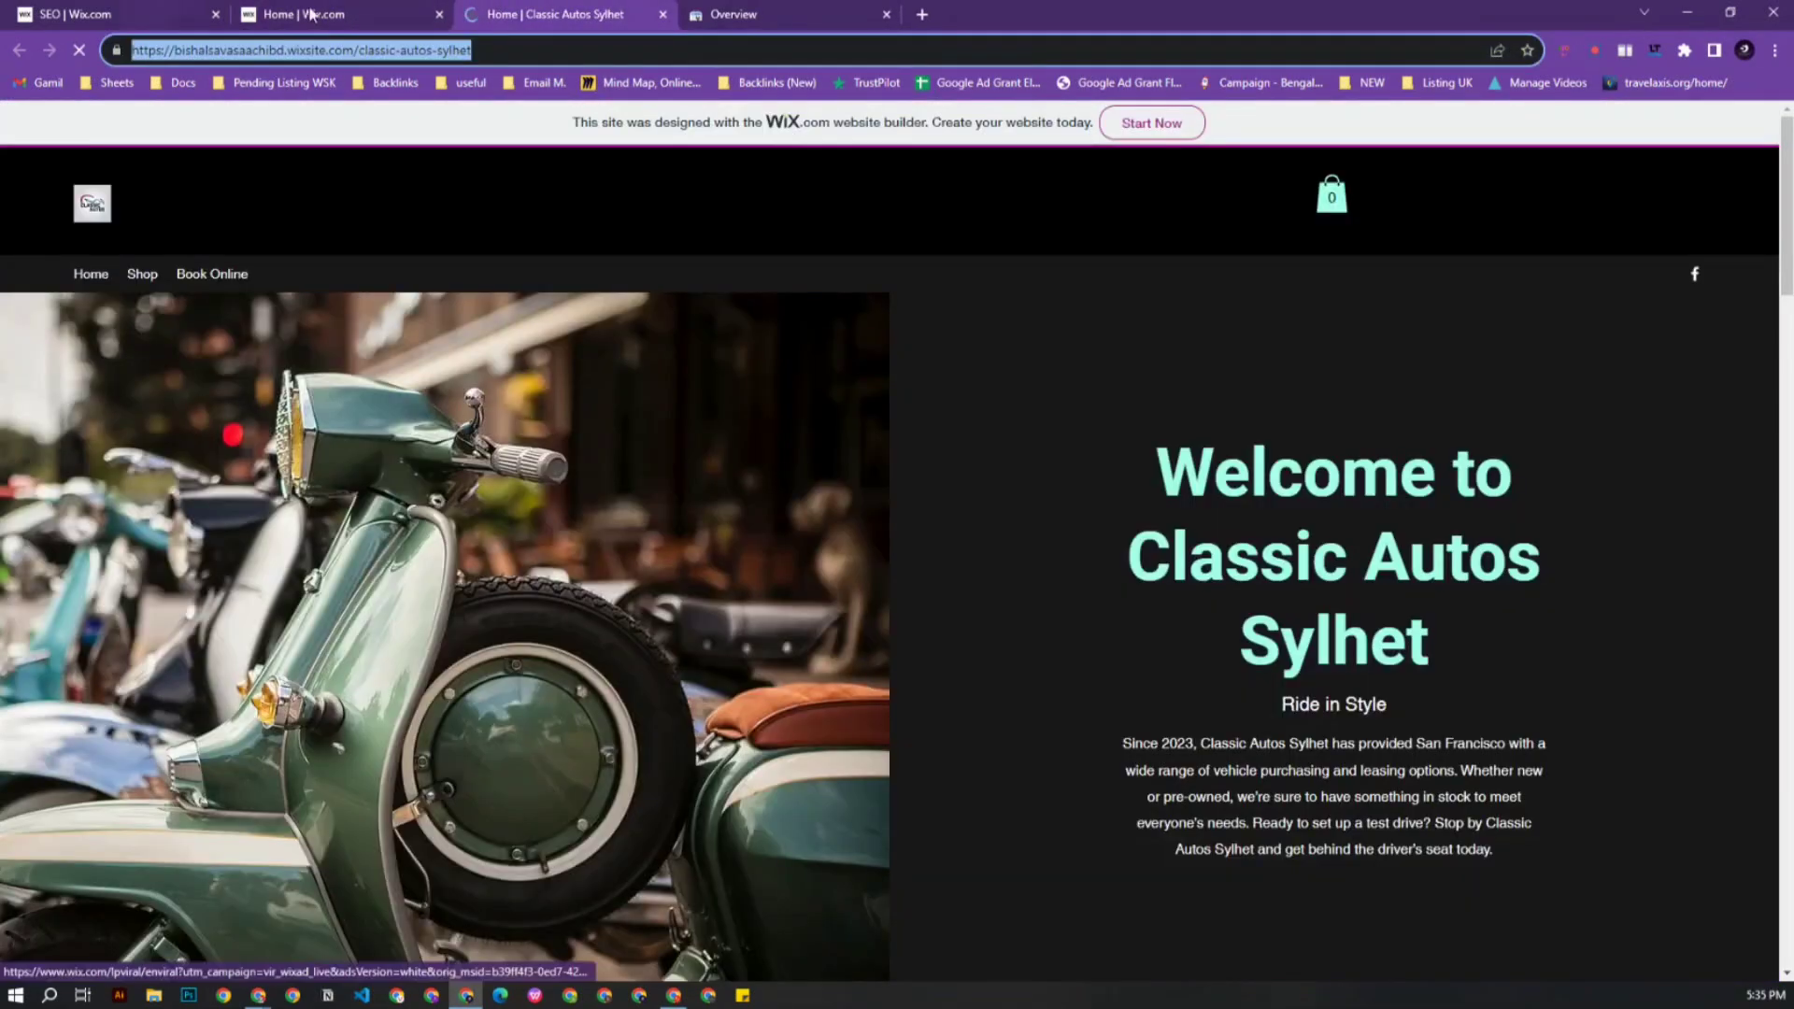
right_click(241, 50)
left_click(284, 164)
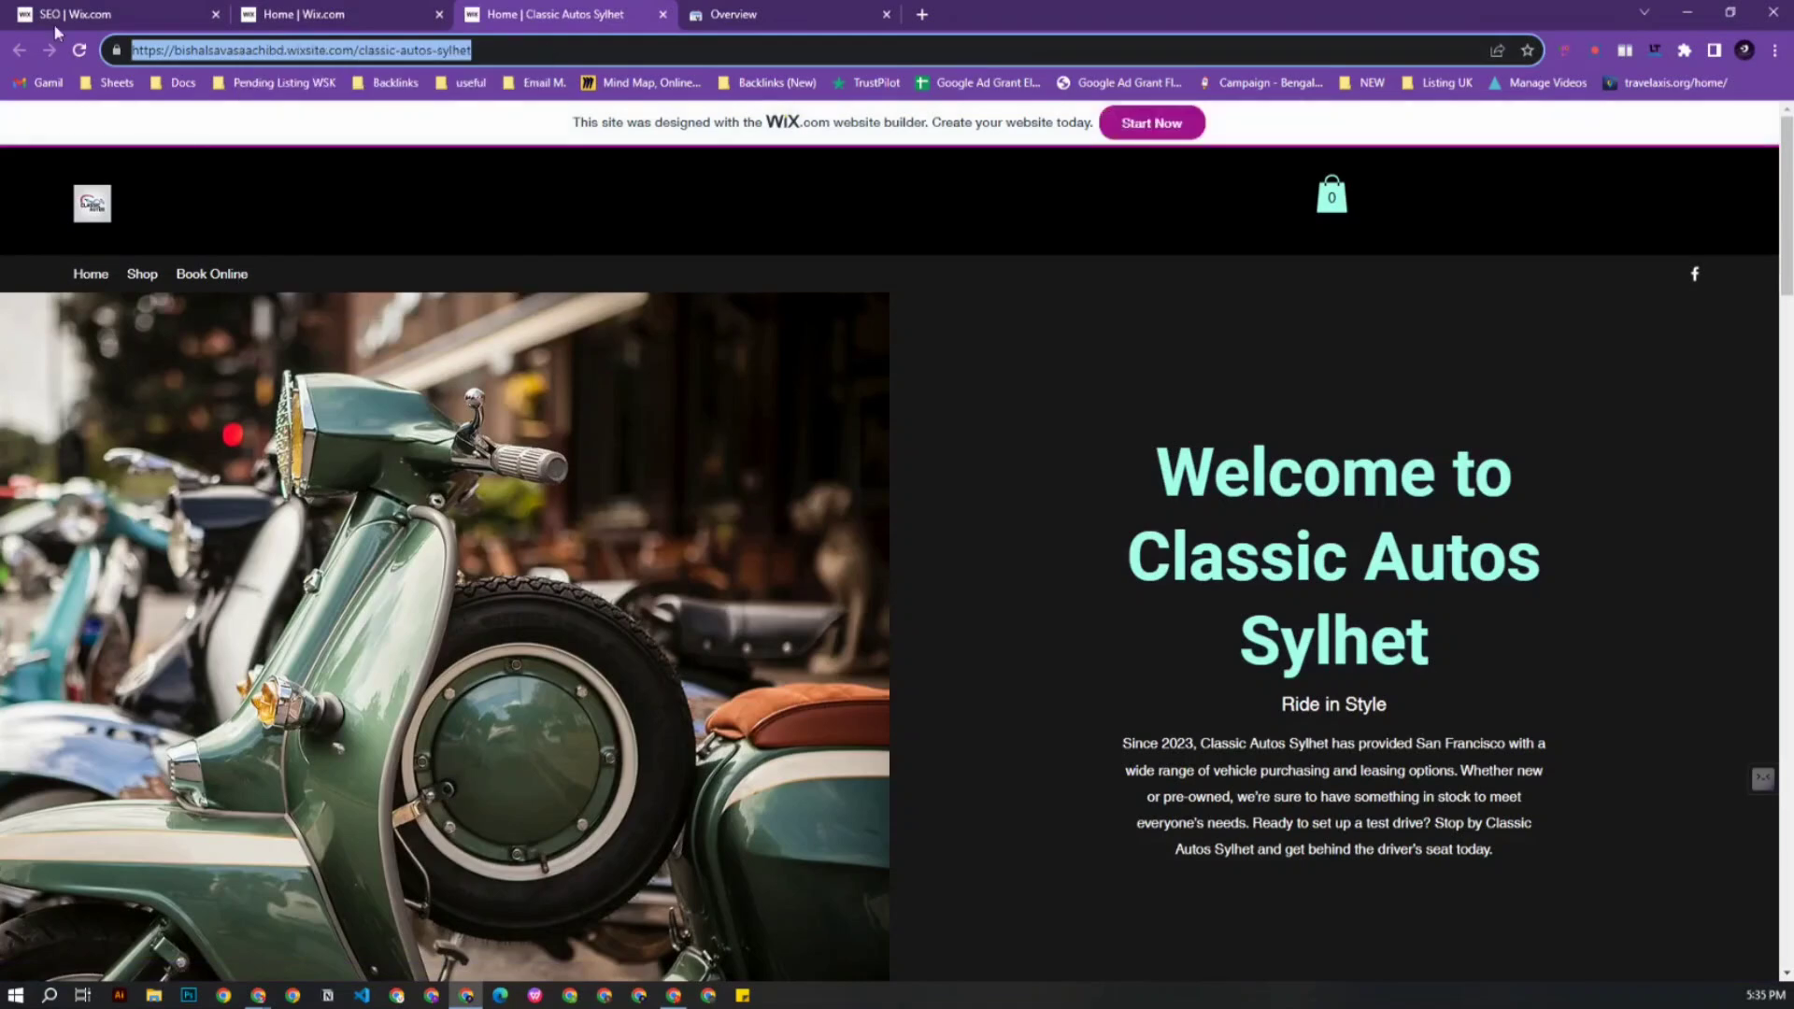
In Google Search Console, enter the copied site address as the URL prefix and continue to ownership verification.
left_click(838, 9)
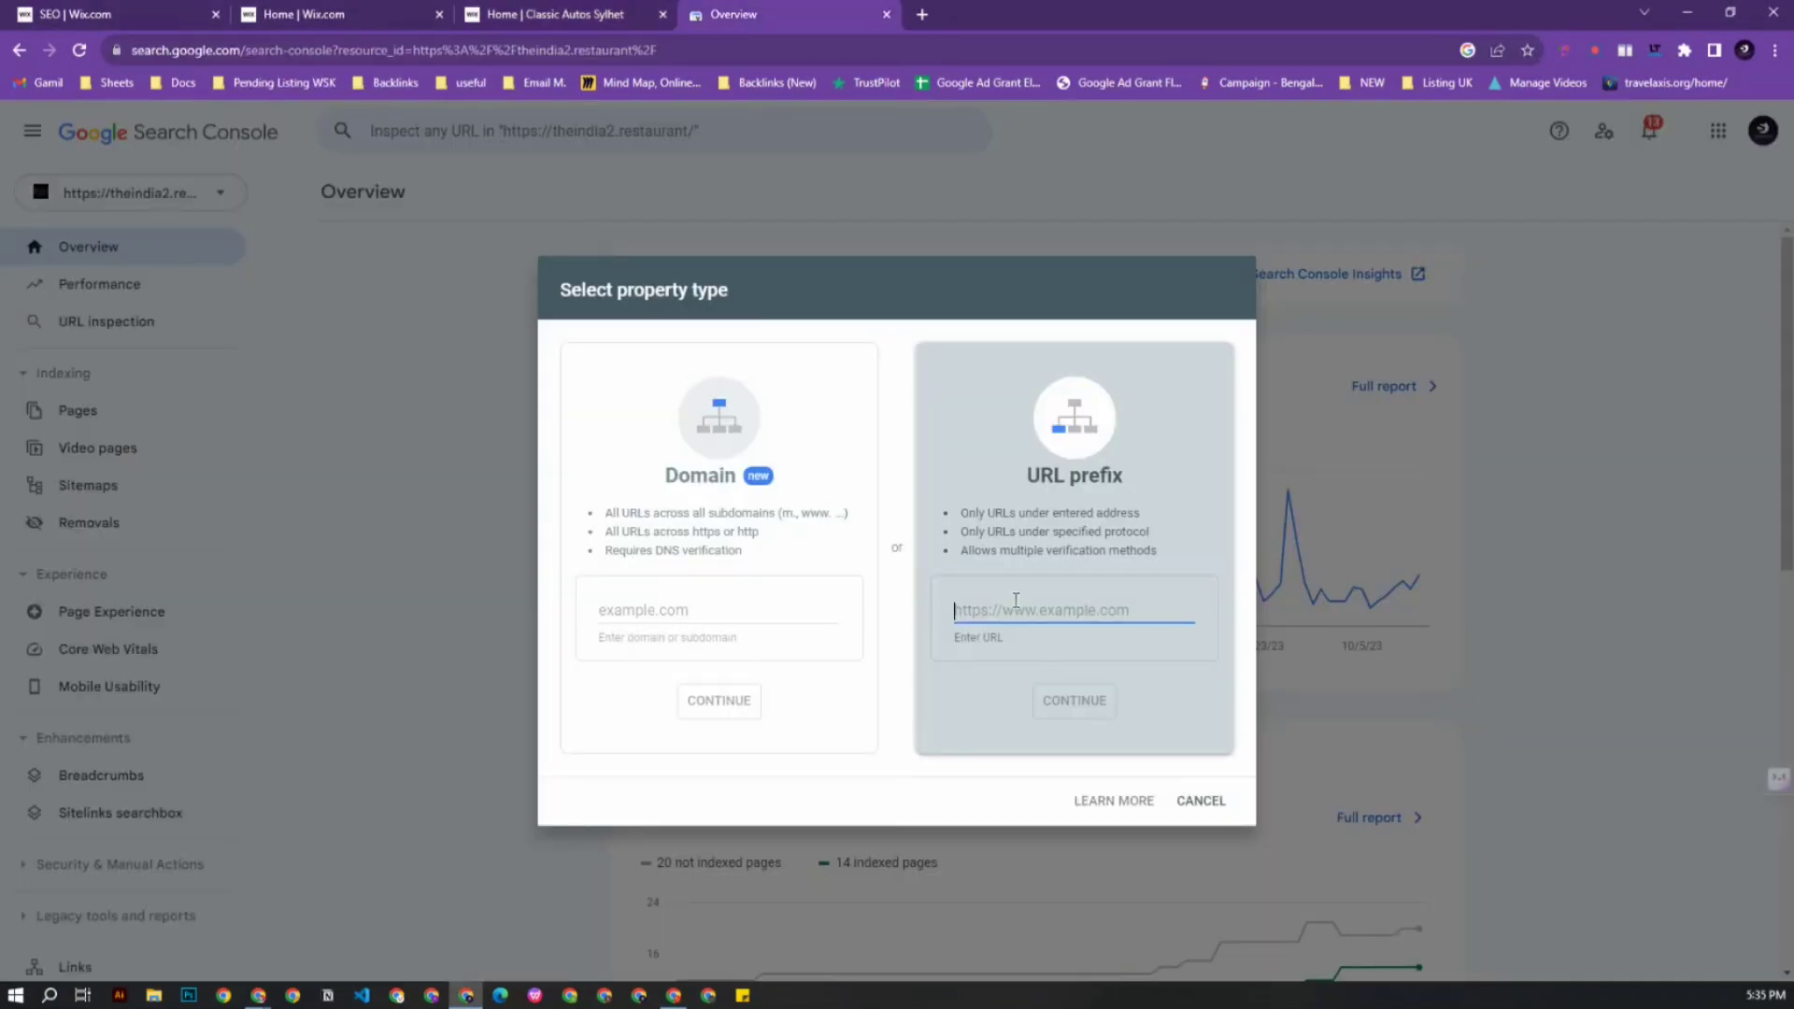
right_click(1009, 609)
left_click(1056, 740)
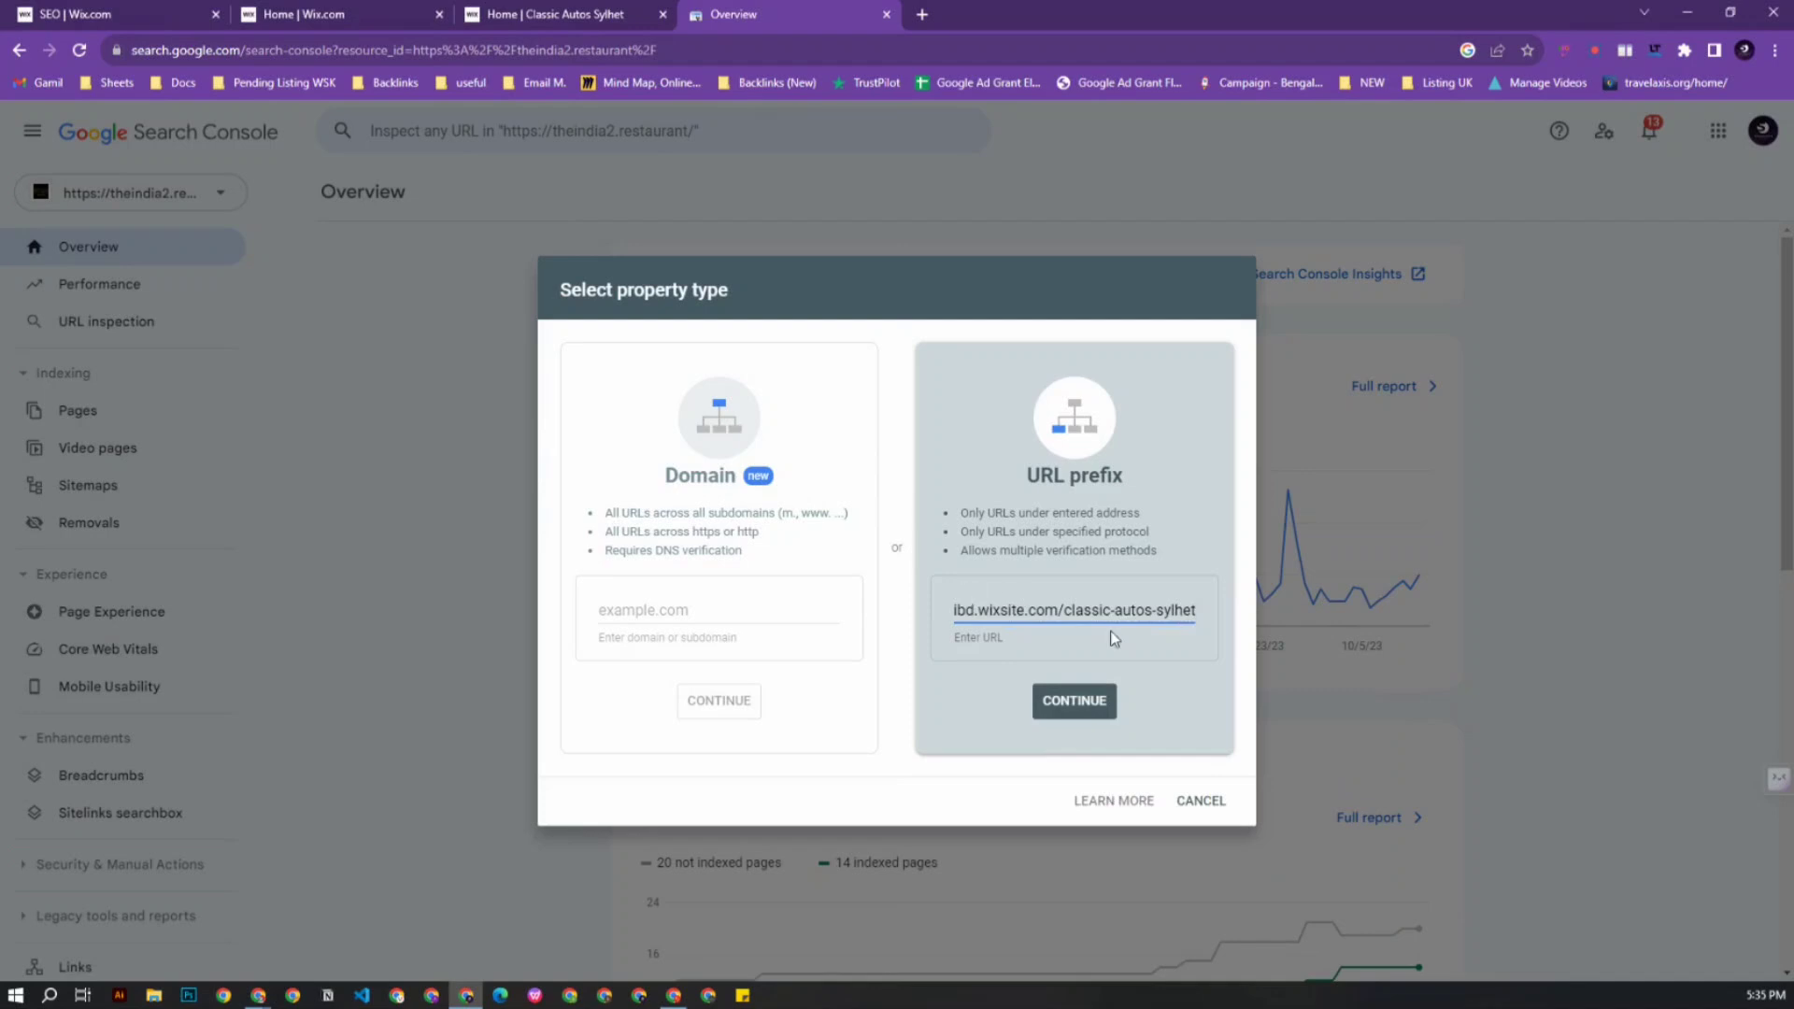
left_click(1076, 710)
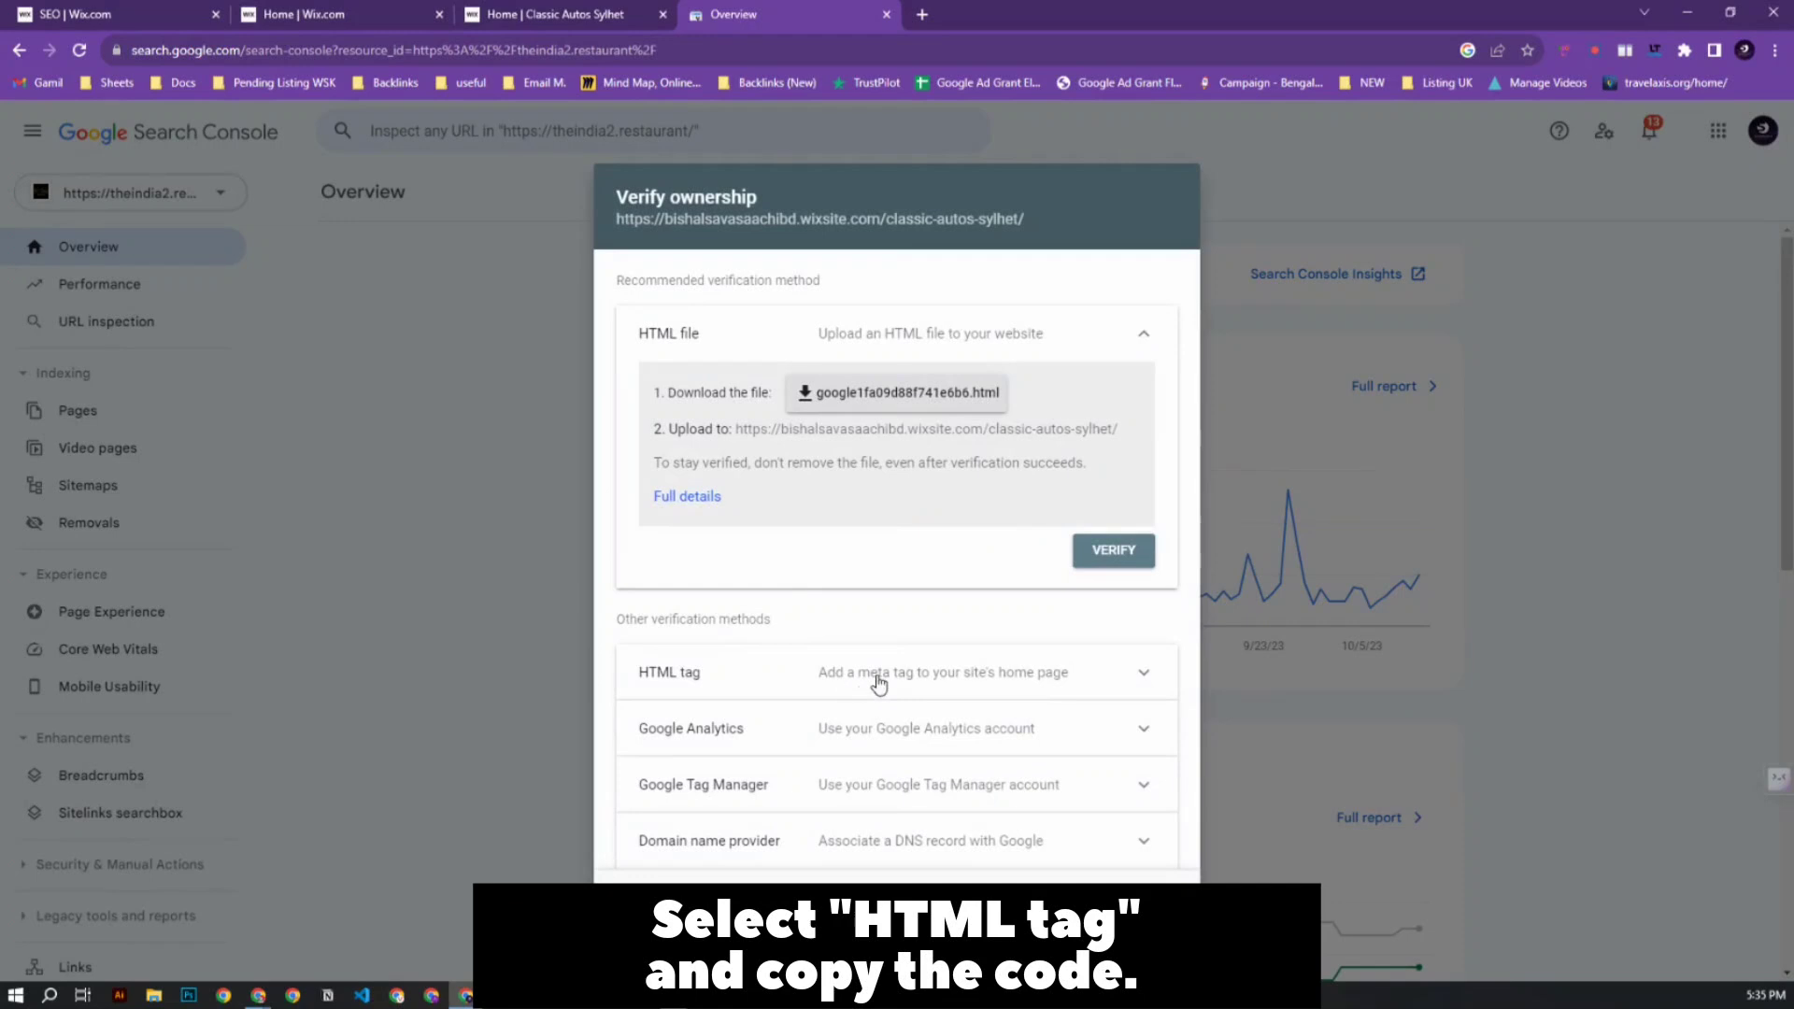
Copy the meta tag of the HTML tag verification method and save it as Wix's Google Search Console site verification tag.
left_click(759, 676)
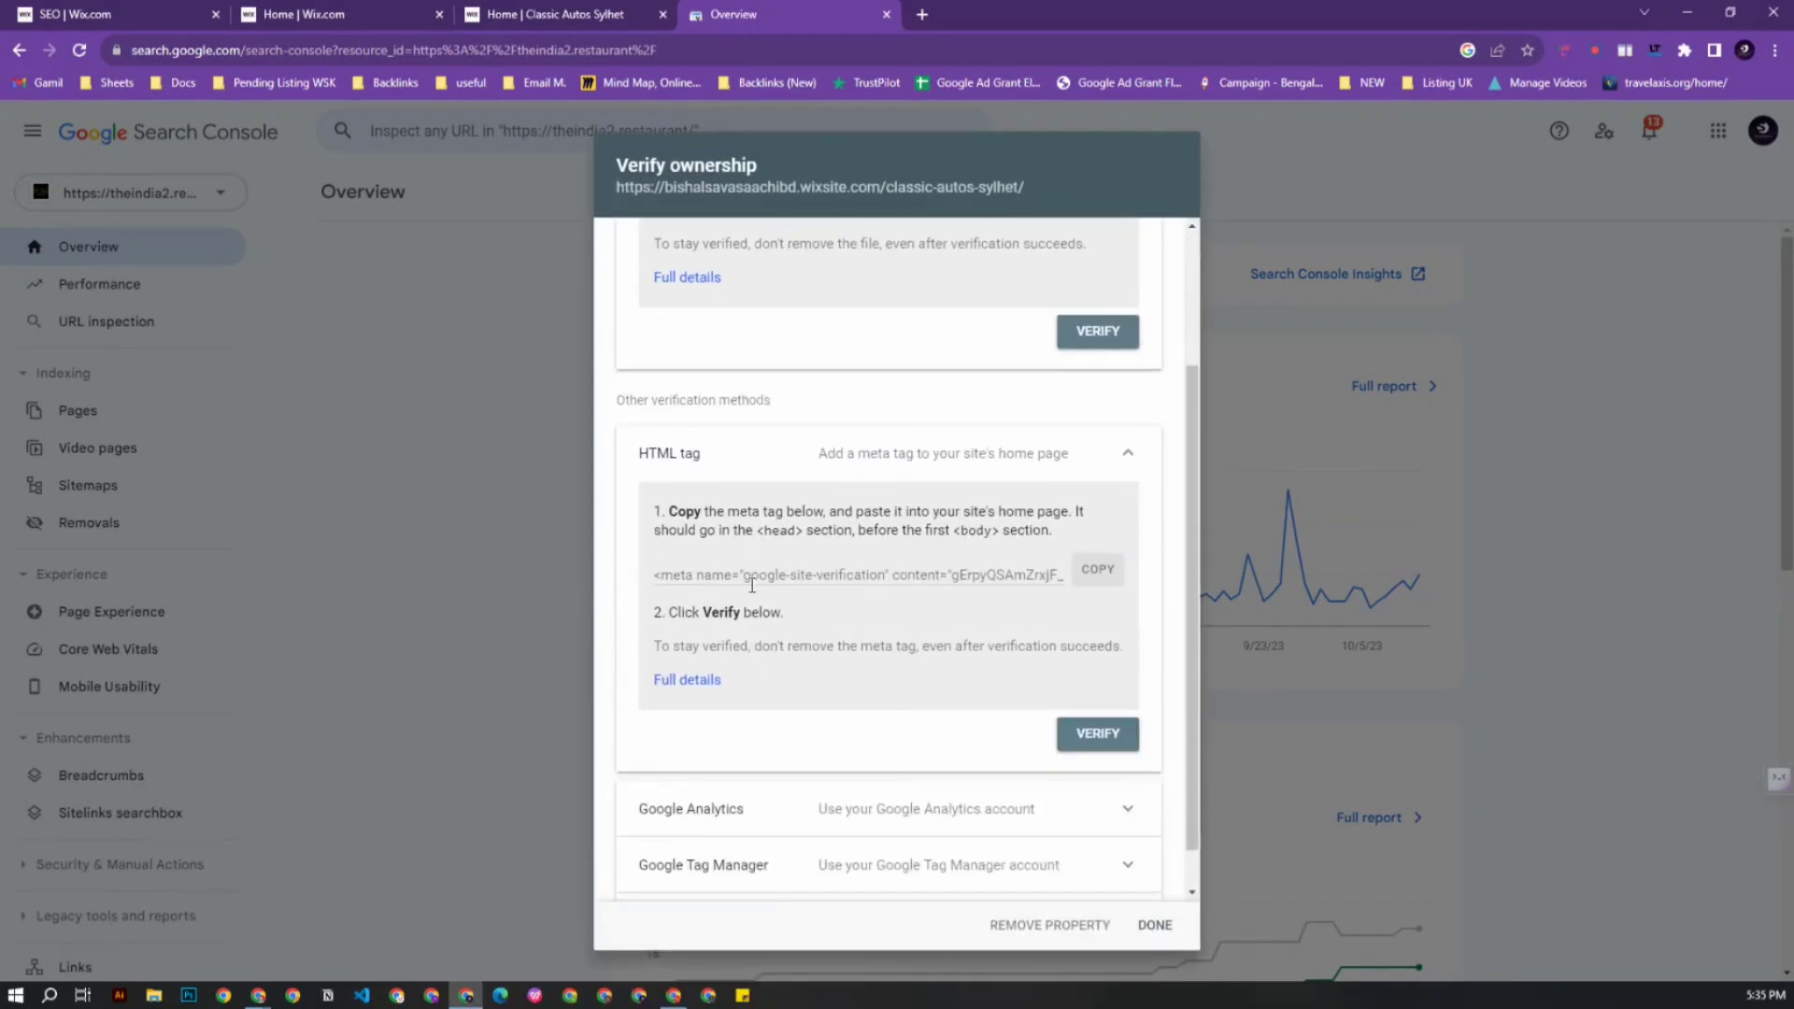
left_click(1093, 576)
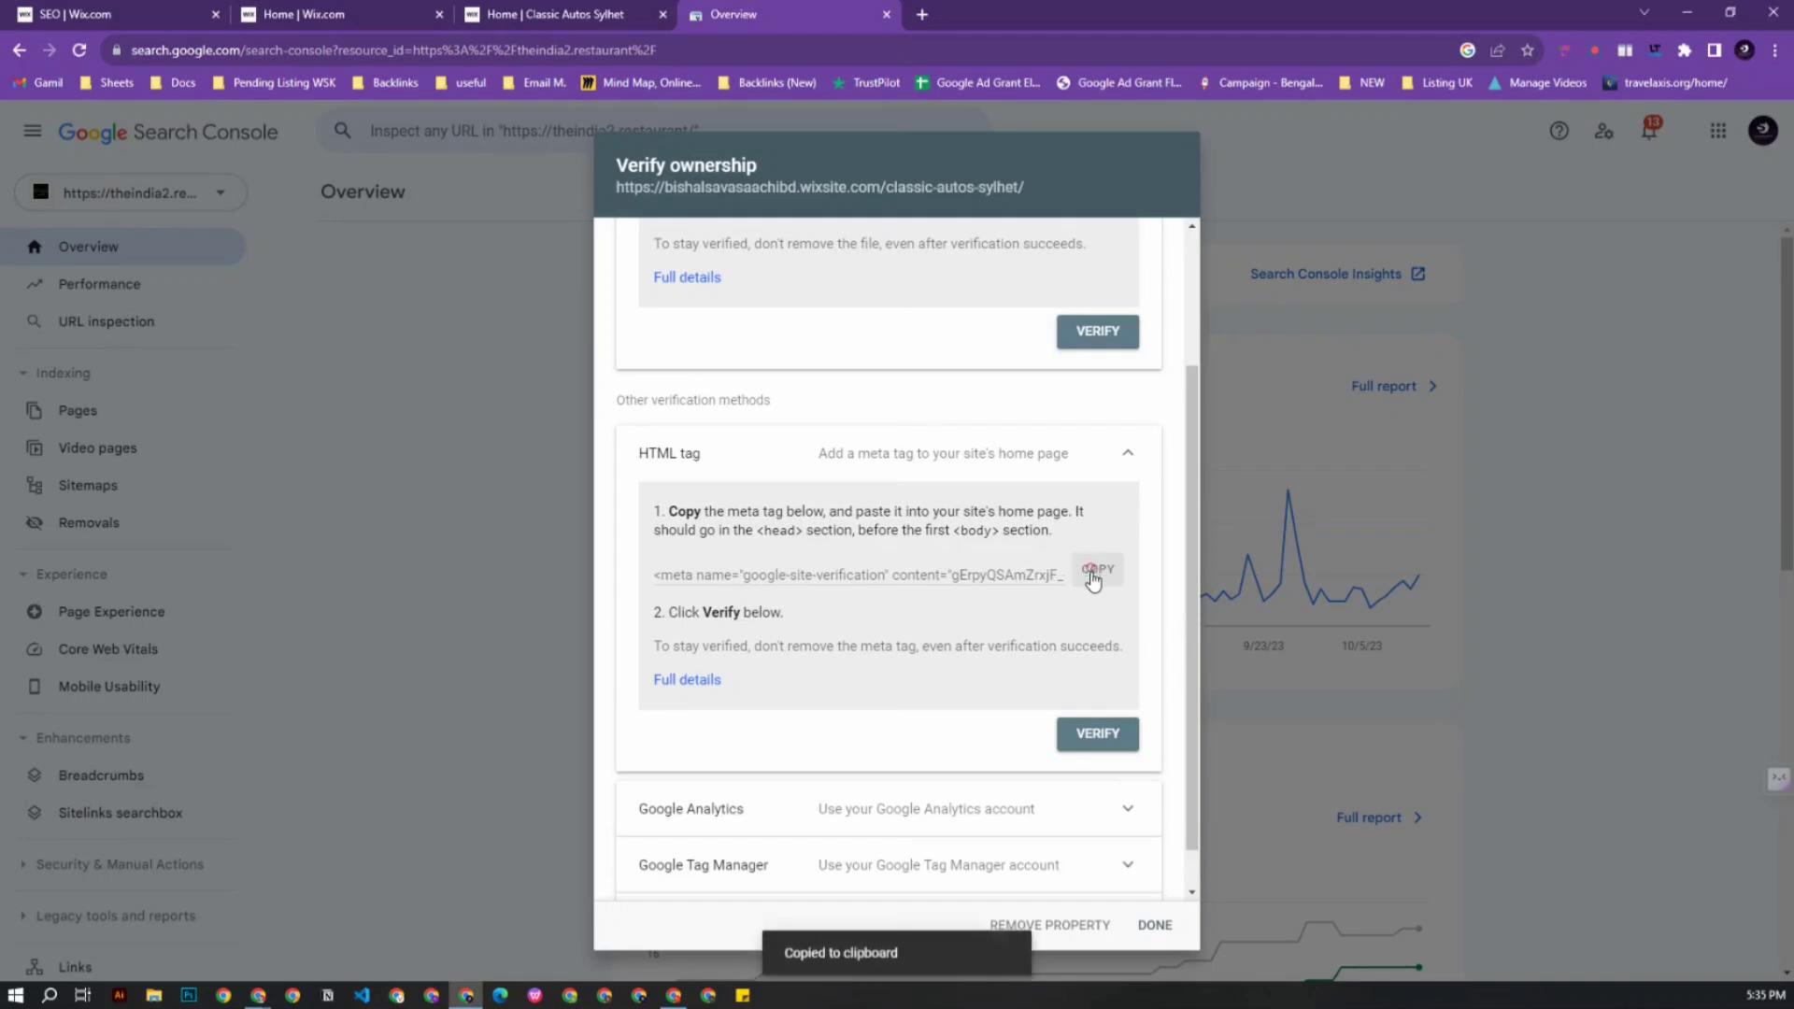
left_click(316, 12)
left_click(28, 9)
right_click(518, 509)
left_click(563, 640)
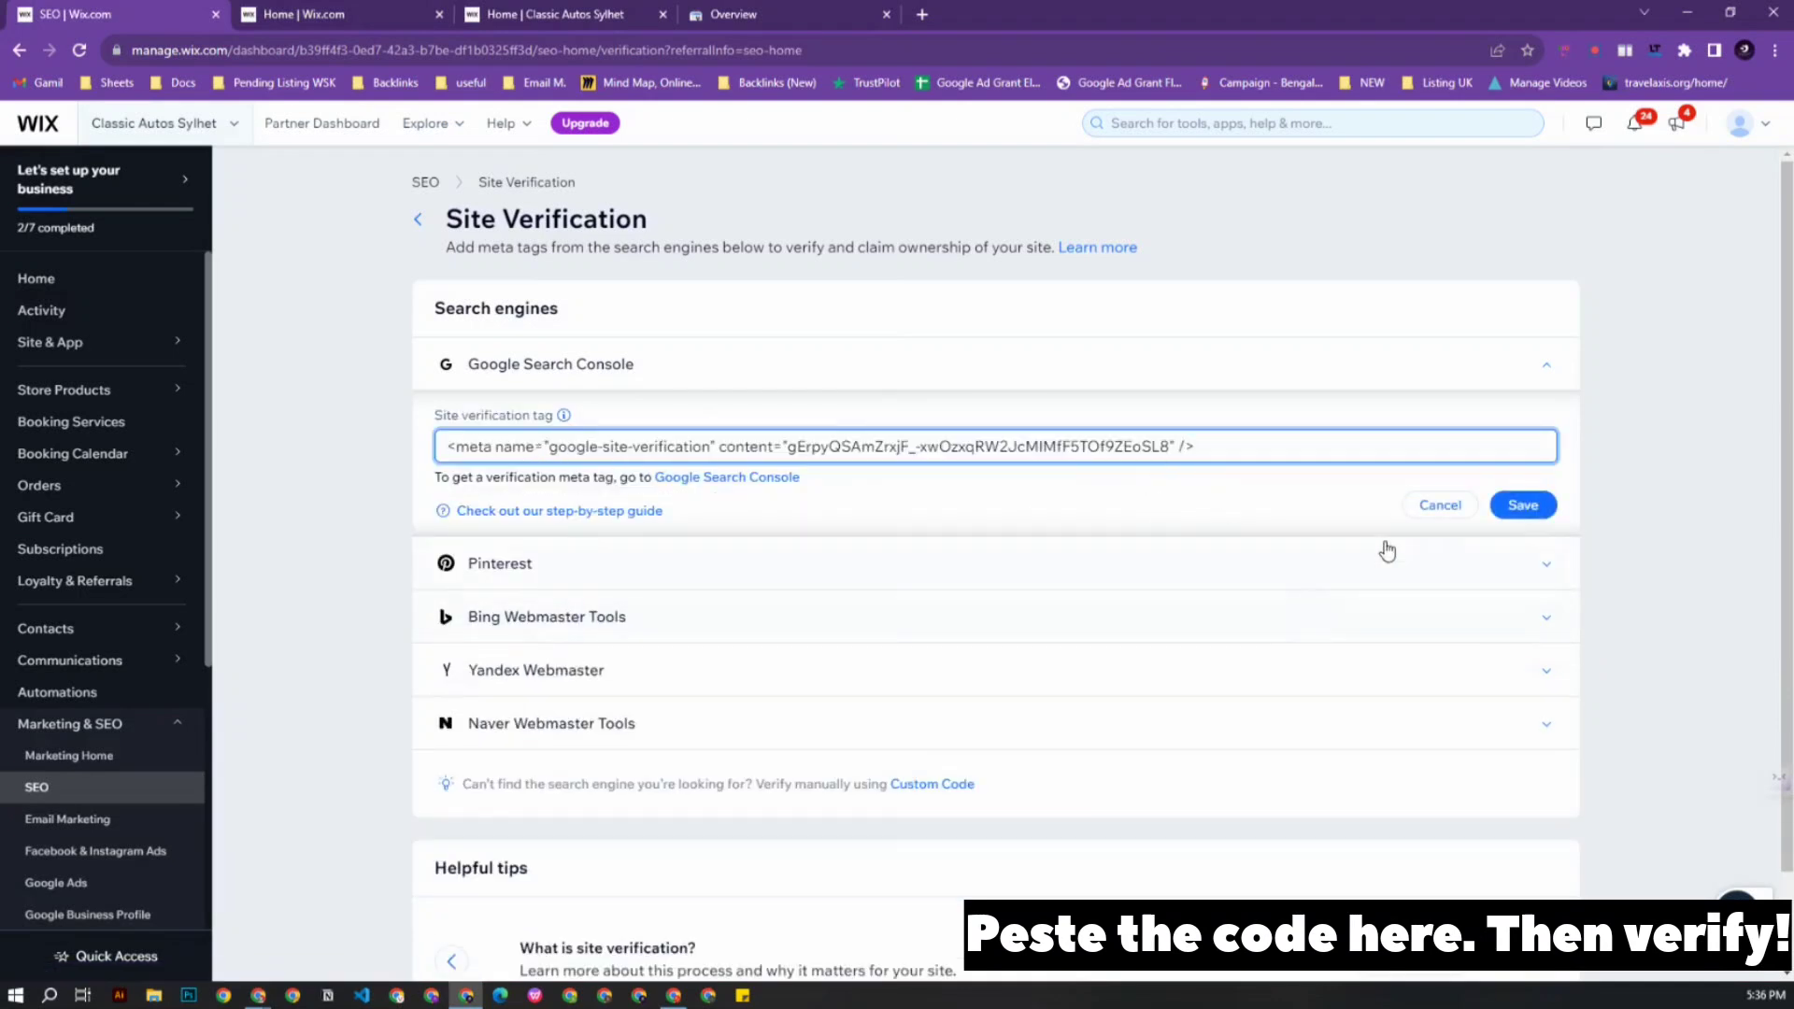
left_click(1508, 507)
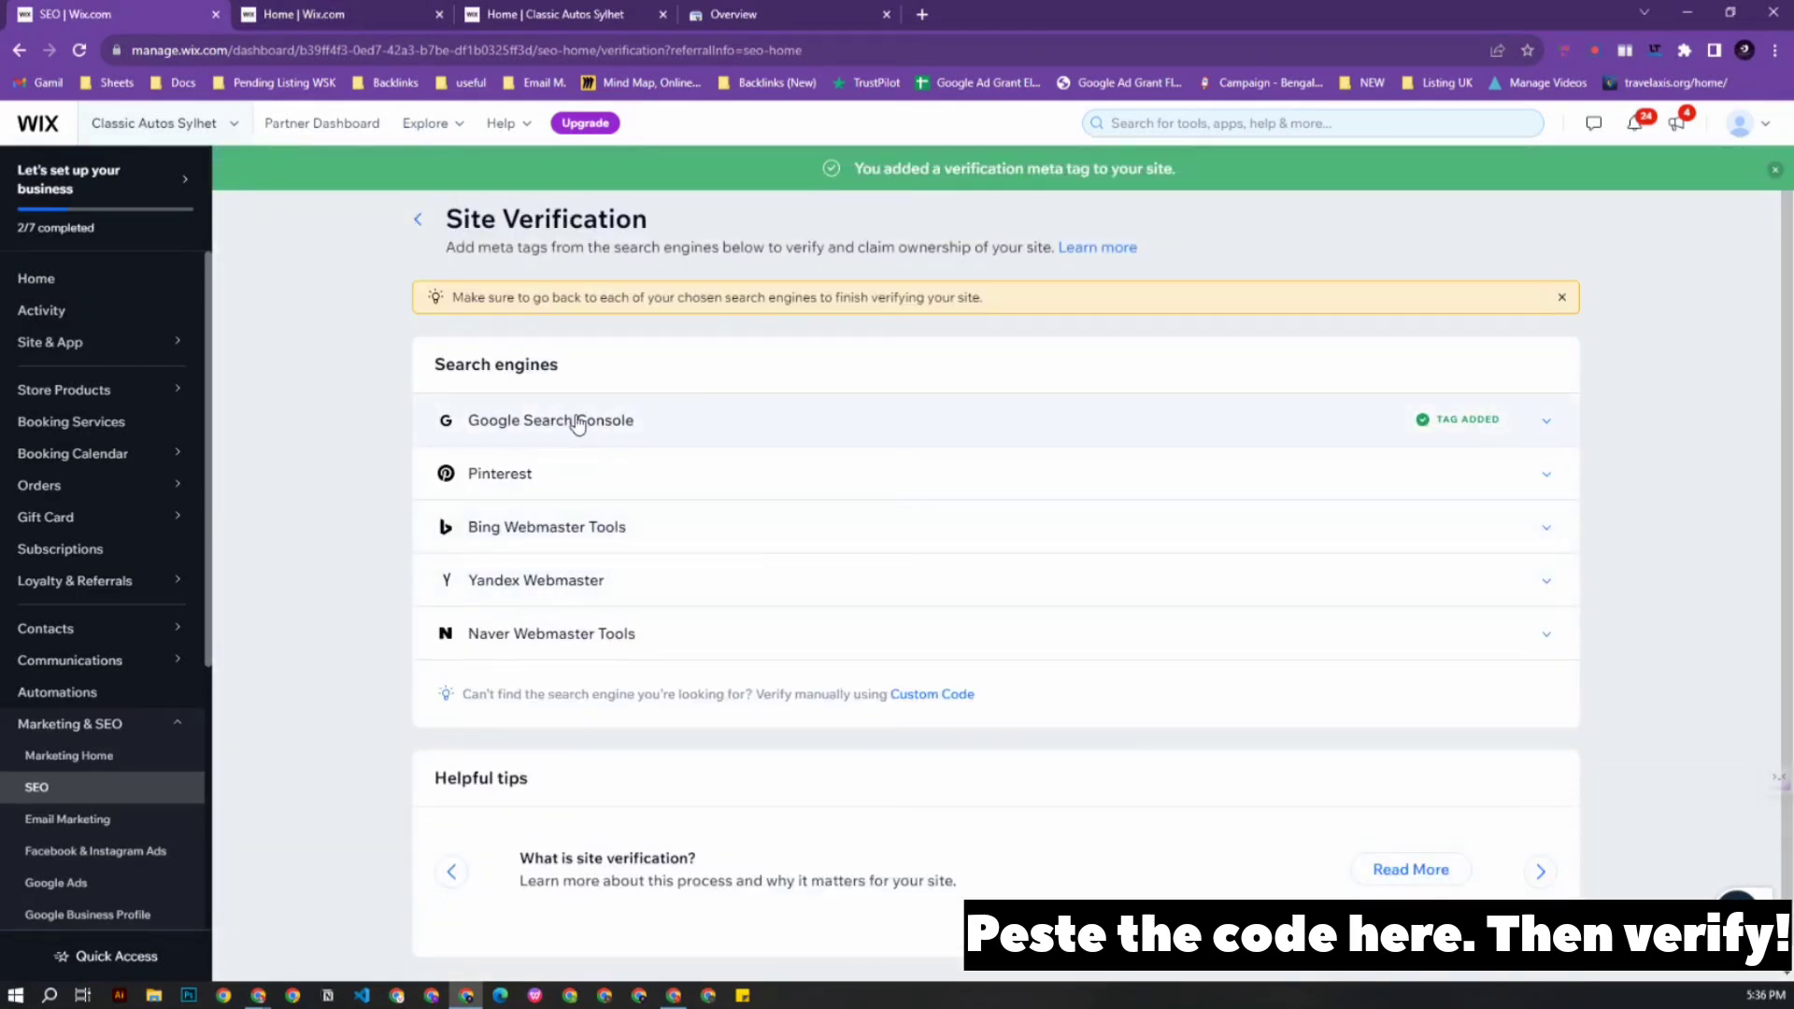
Back in Google Search Console, verify the site's ownership with the HTML tag method and go to the new property.
left_click(771, 13)
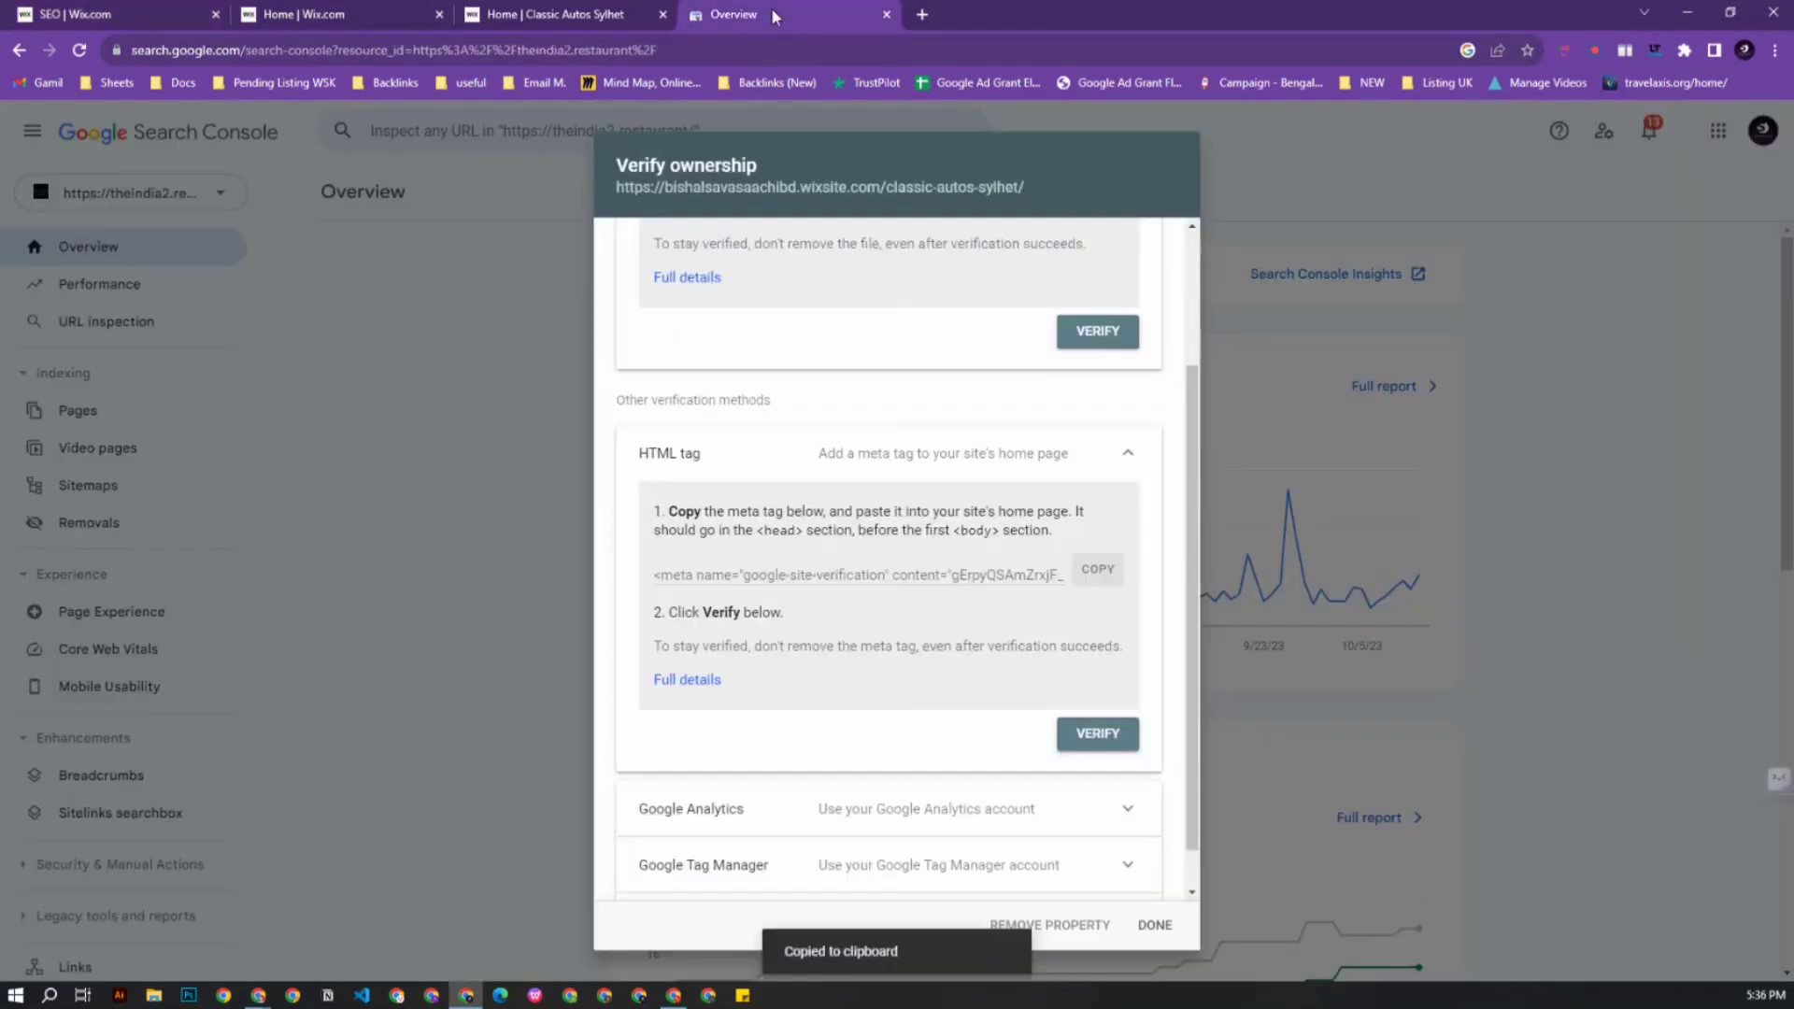
left_click(1095, 736)
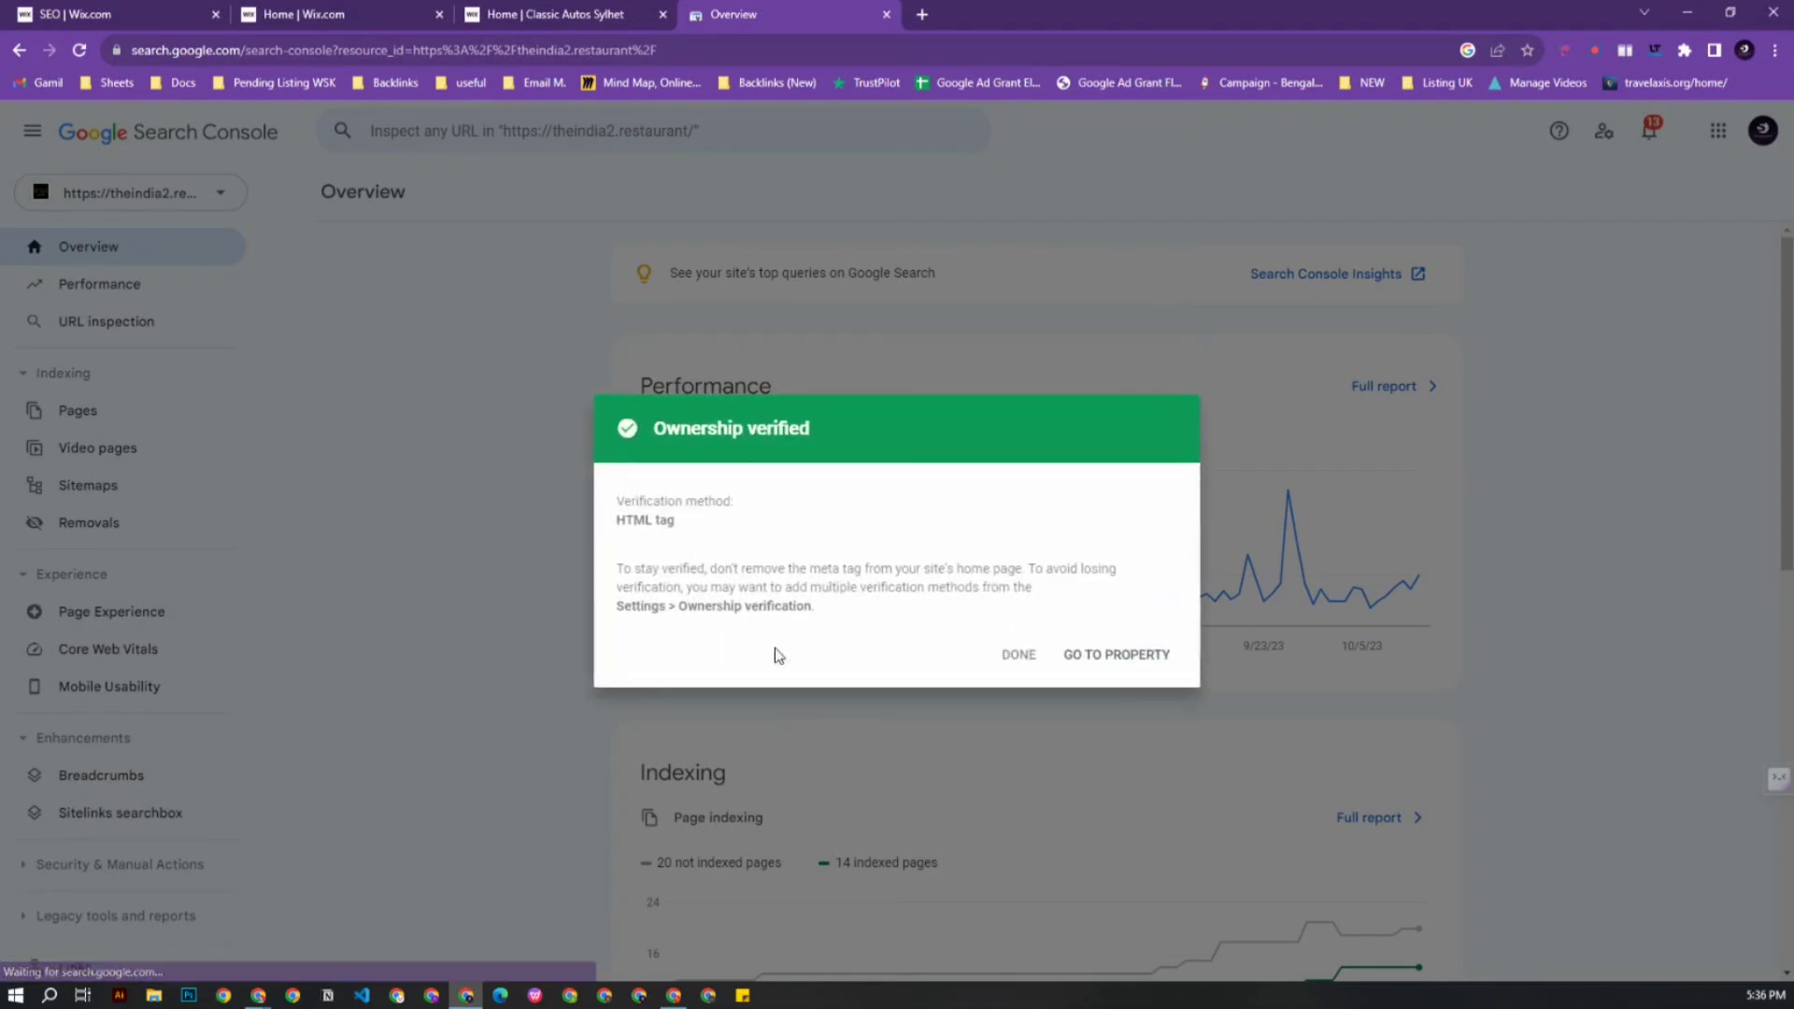
triple_click(687, 432)
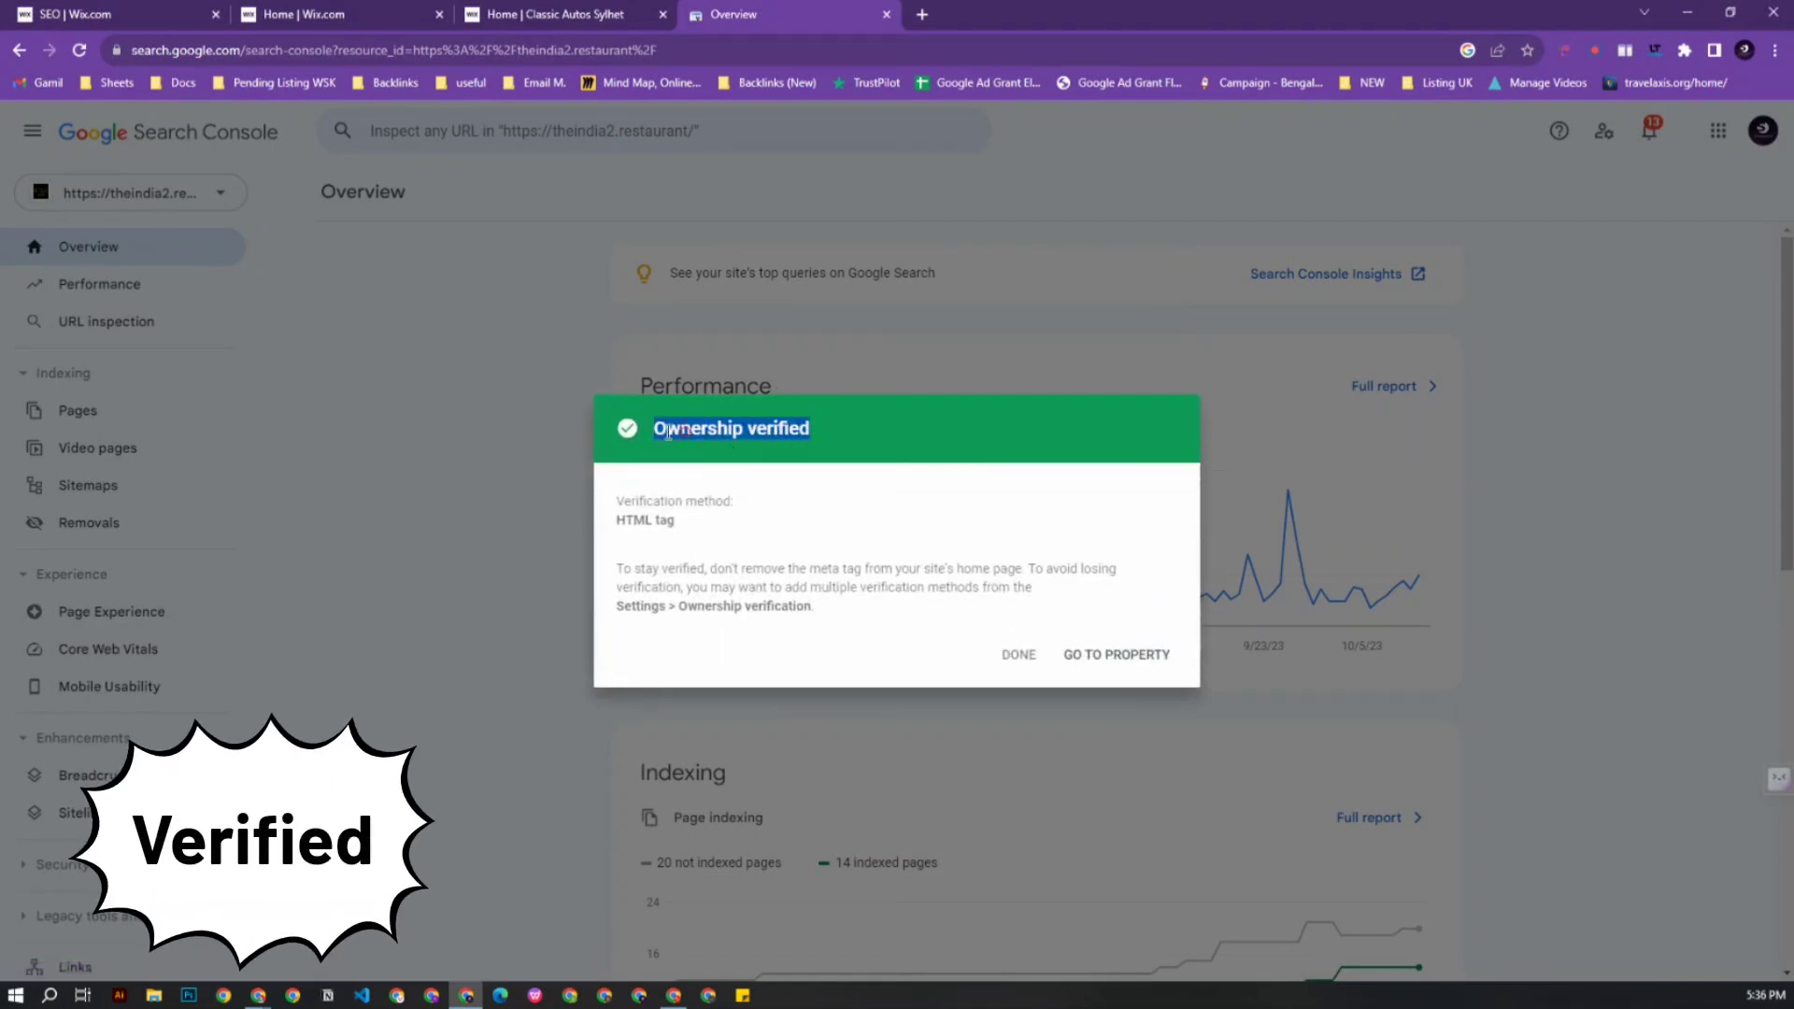
left_click(1109, 656)
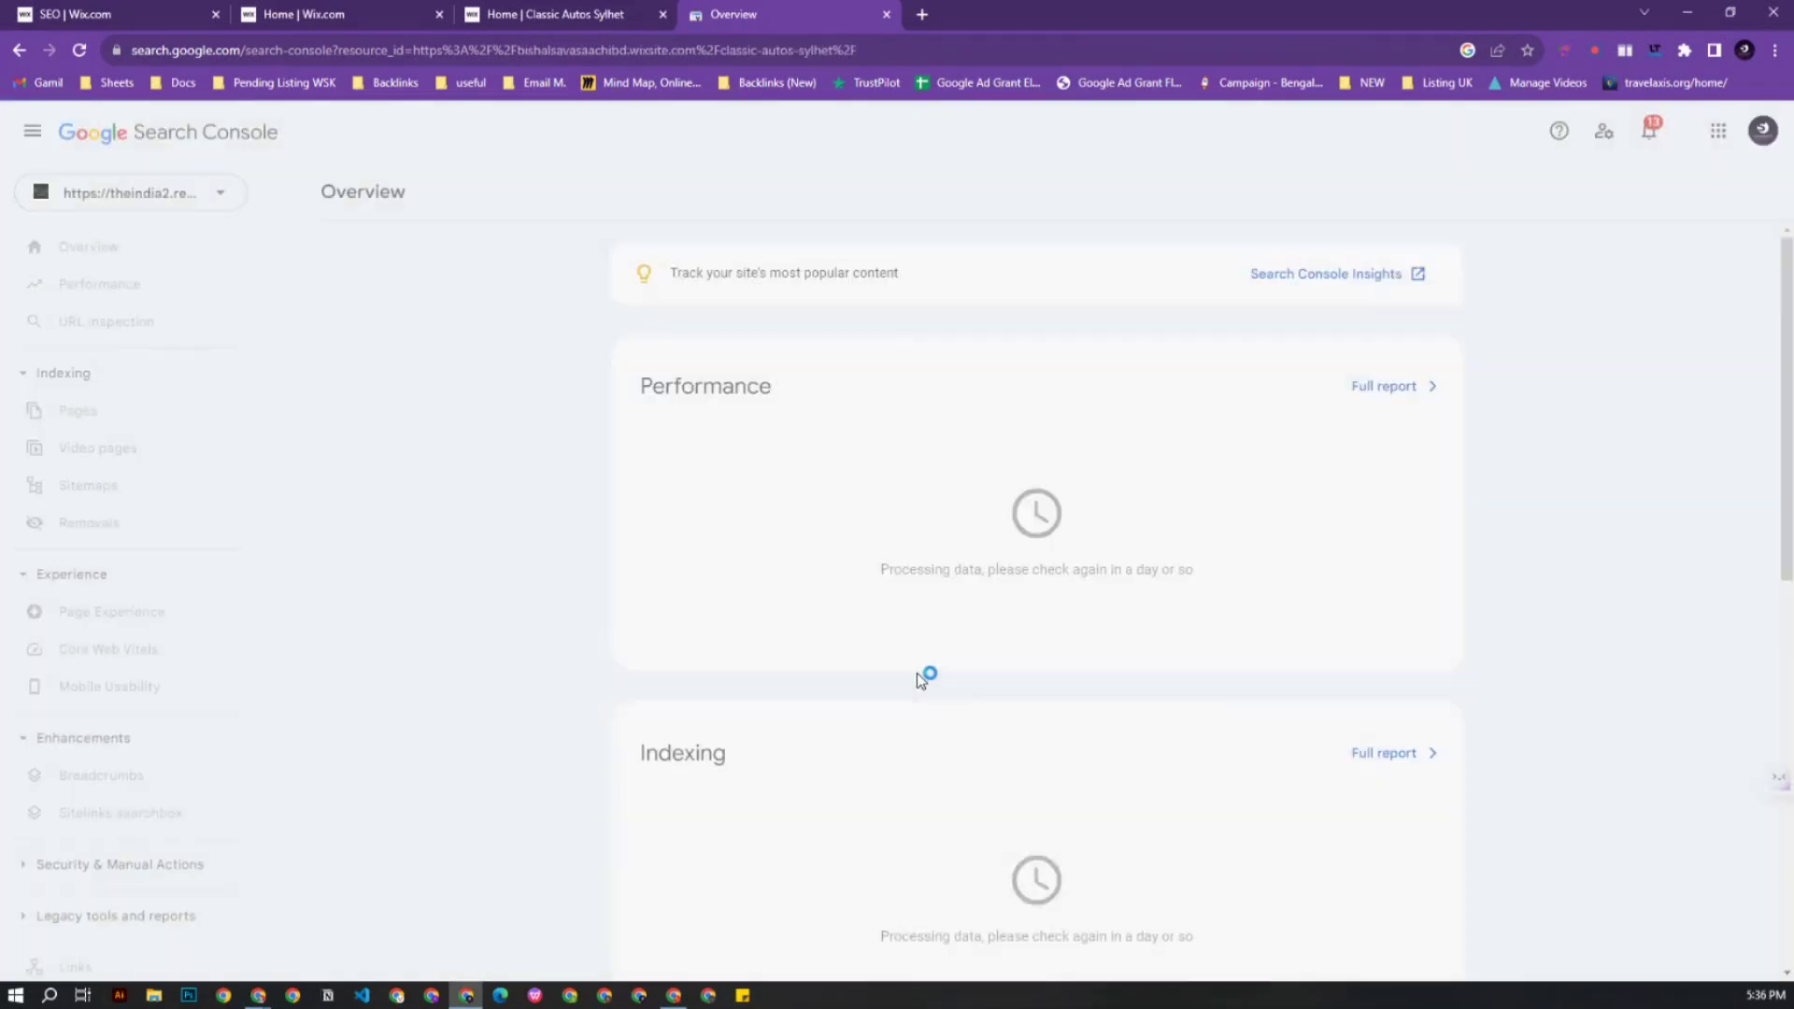
Look over the new property's overview and dismiss the Merchant Center tip.
scroll(863, 526, "down", 3)
scroll(864, 526, "up", 3)
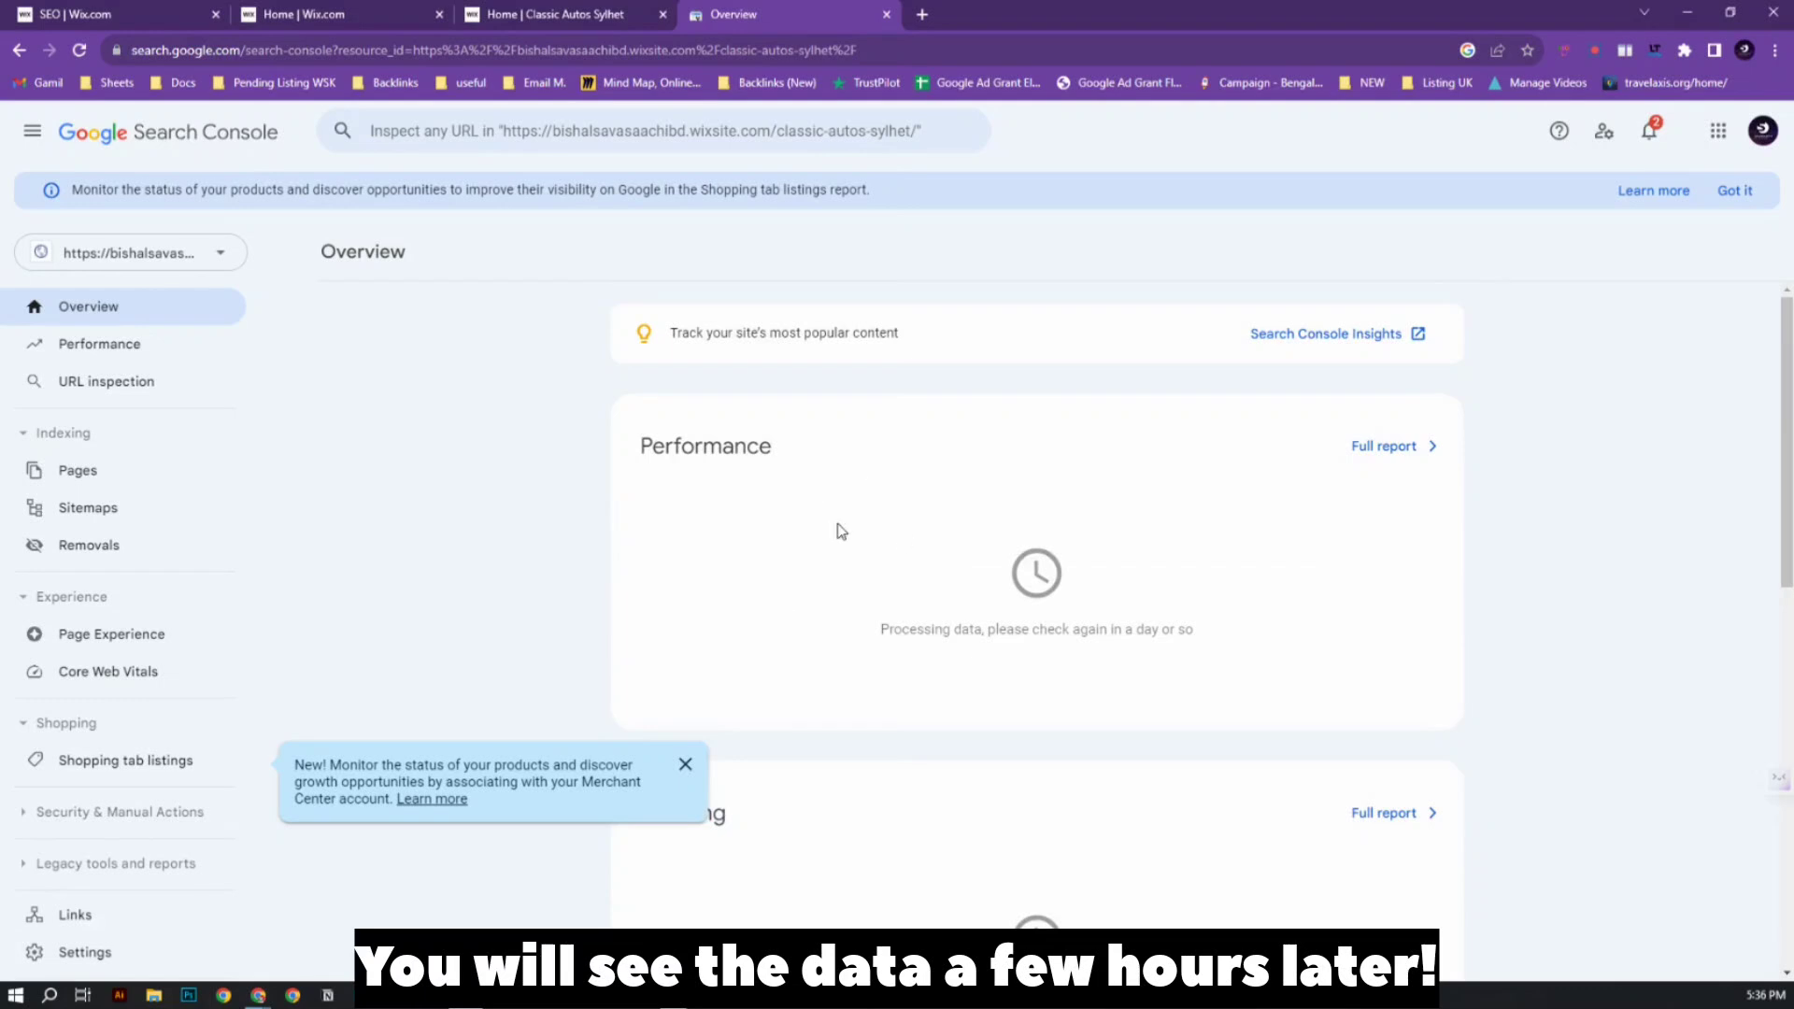
left_click(685, 764)
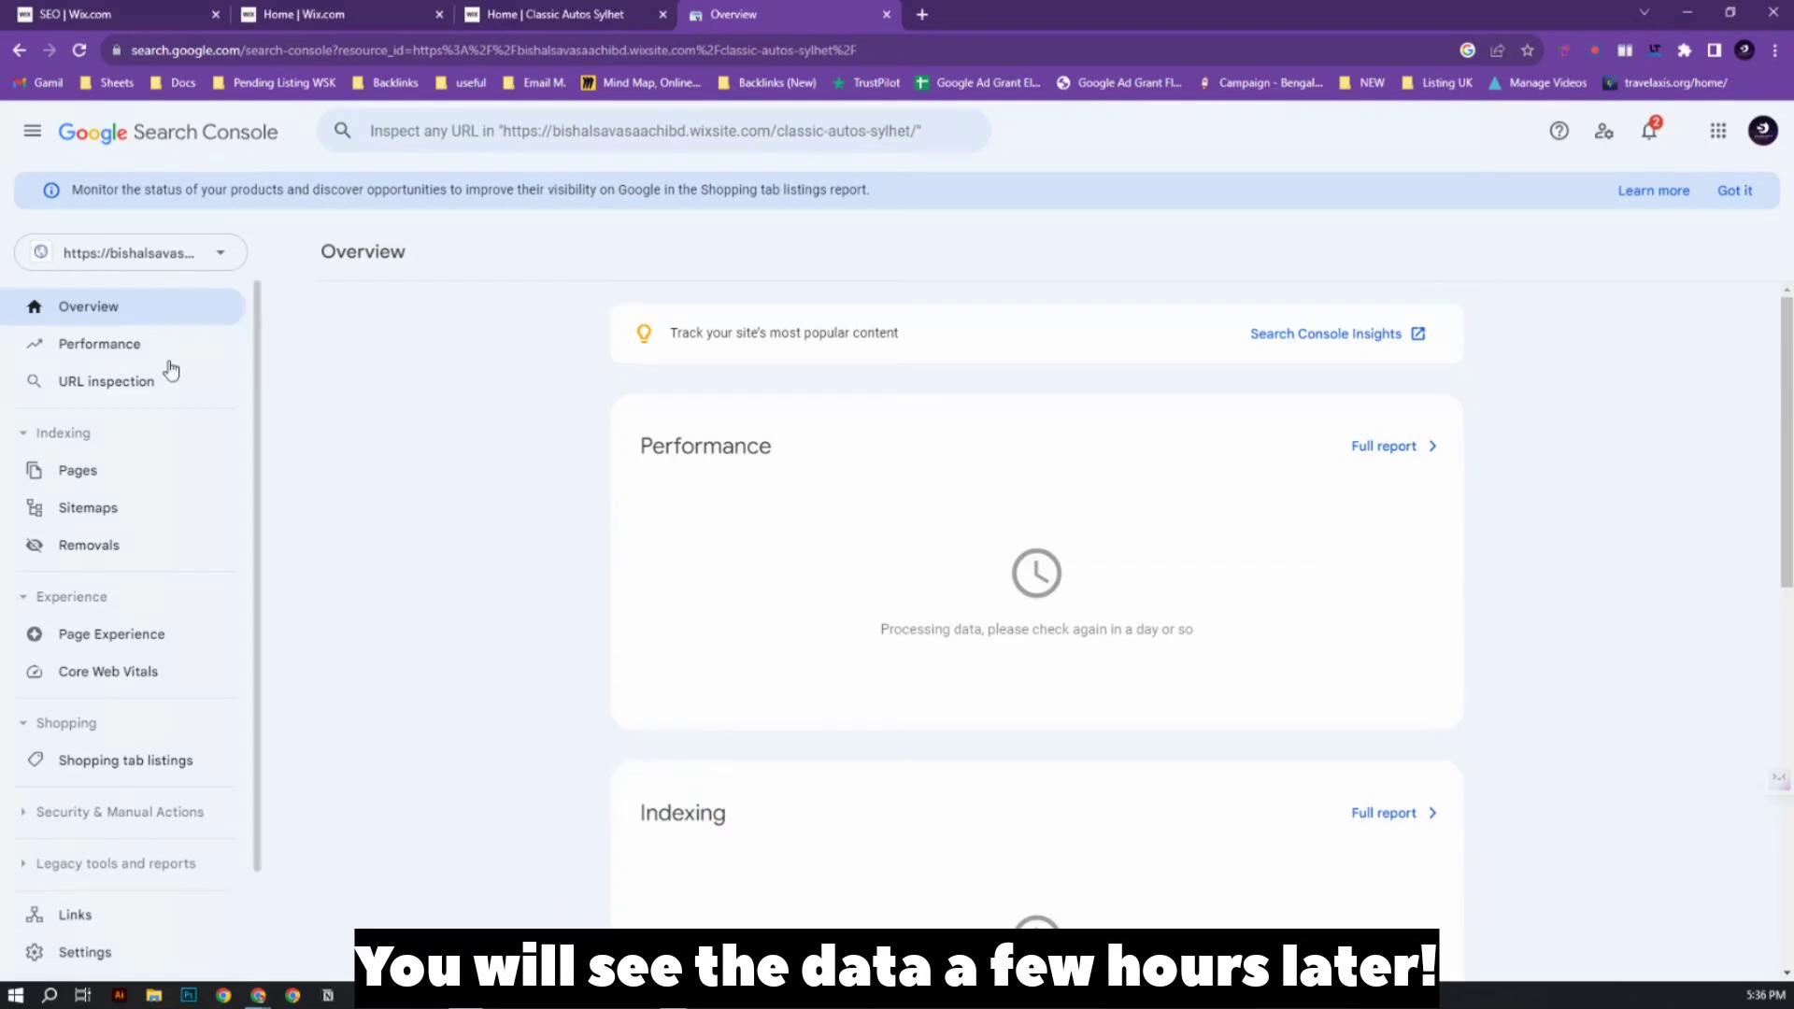
Return to Wix Site Verification and review the tag saved for Google Search Console, then collapse the entry.
left_click(121, 15)
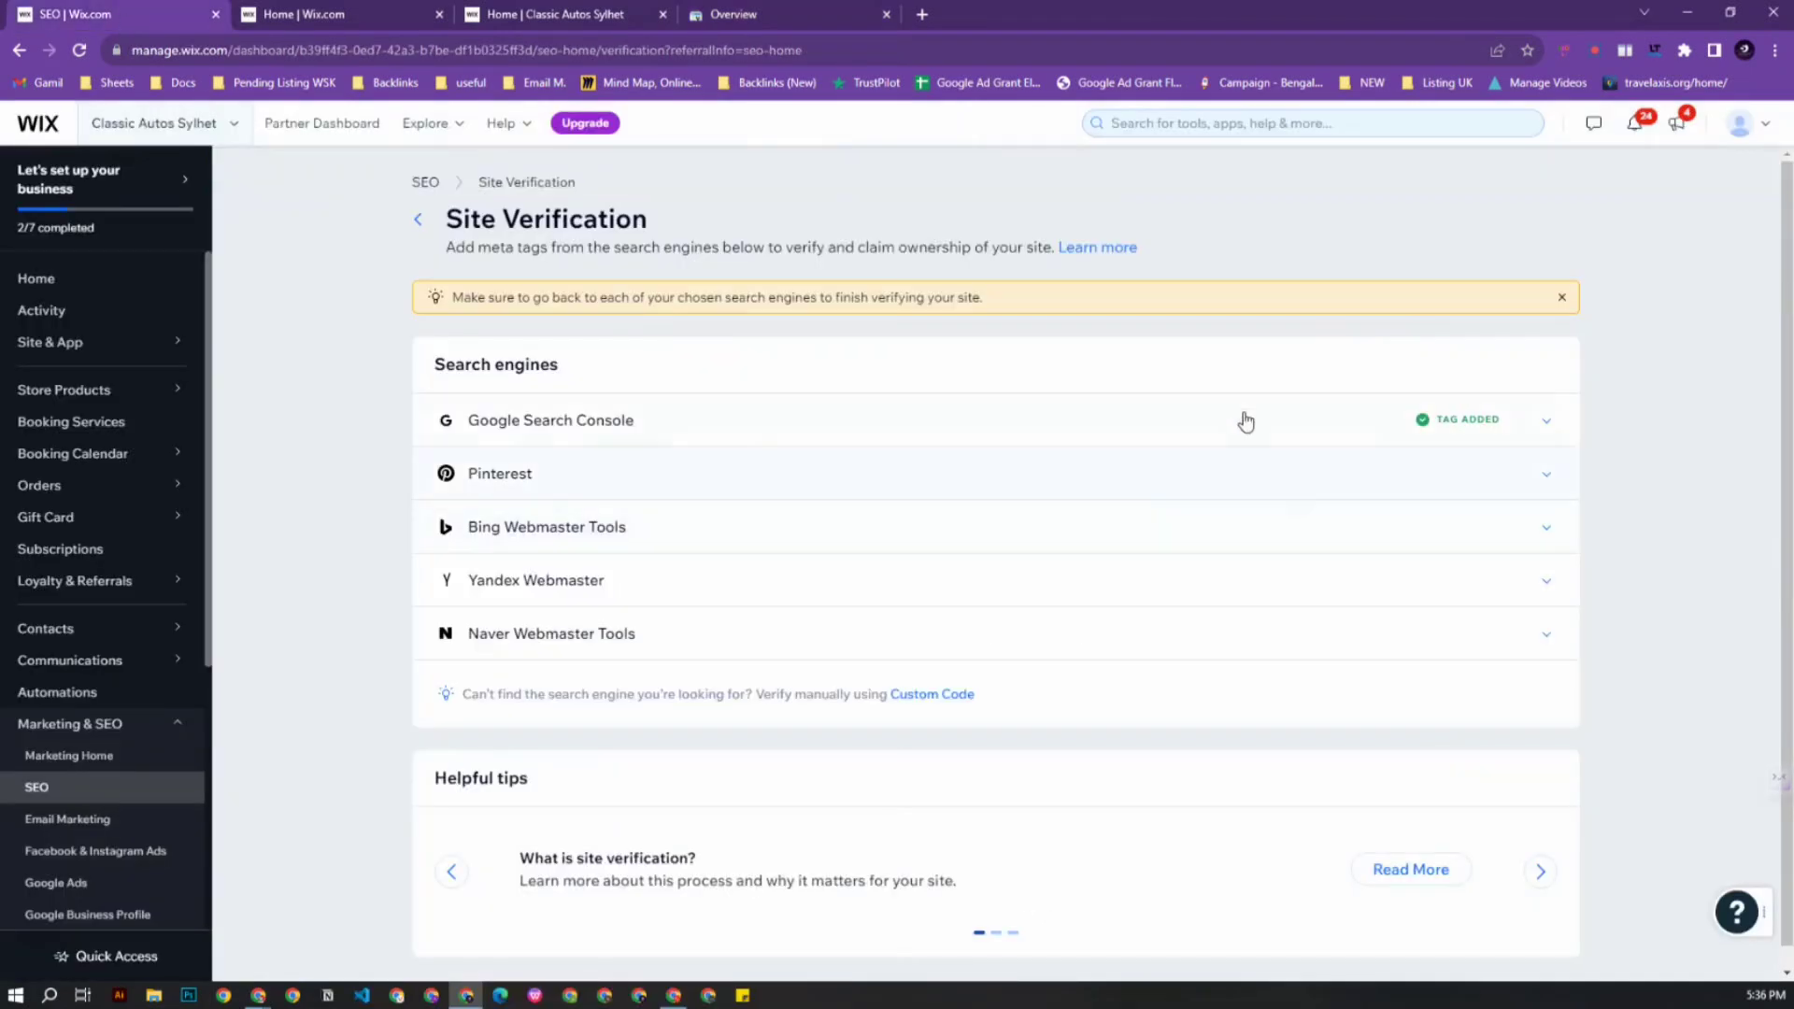
left_click(1285, 424)
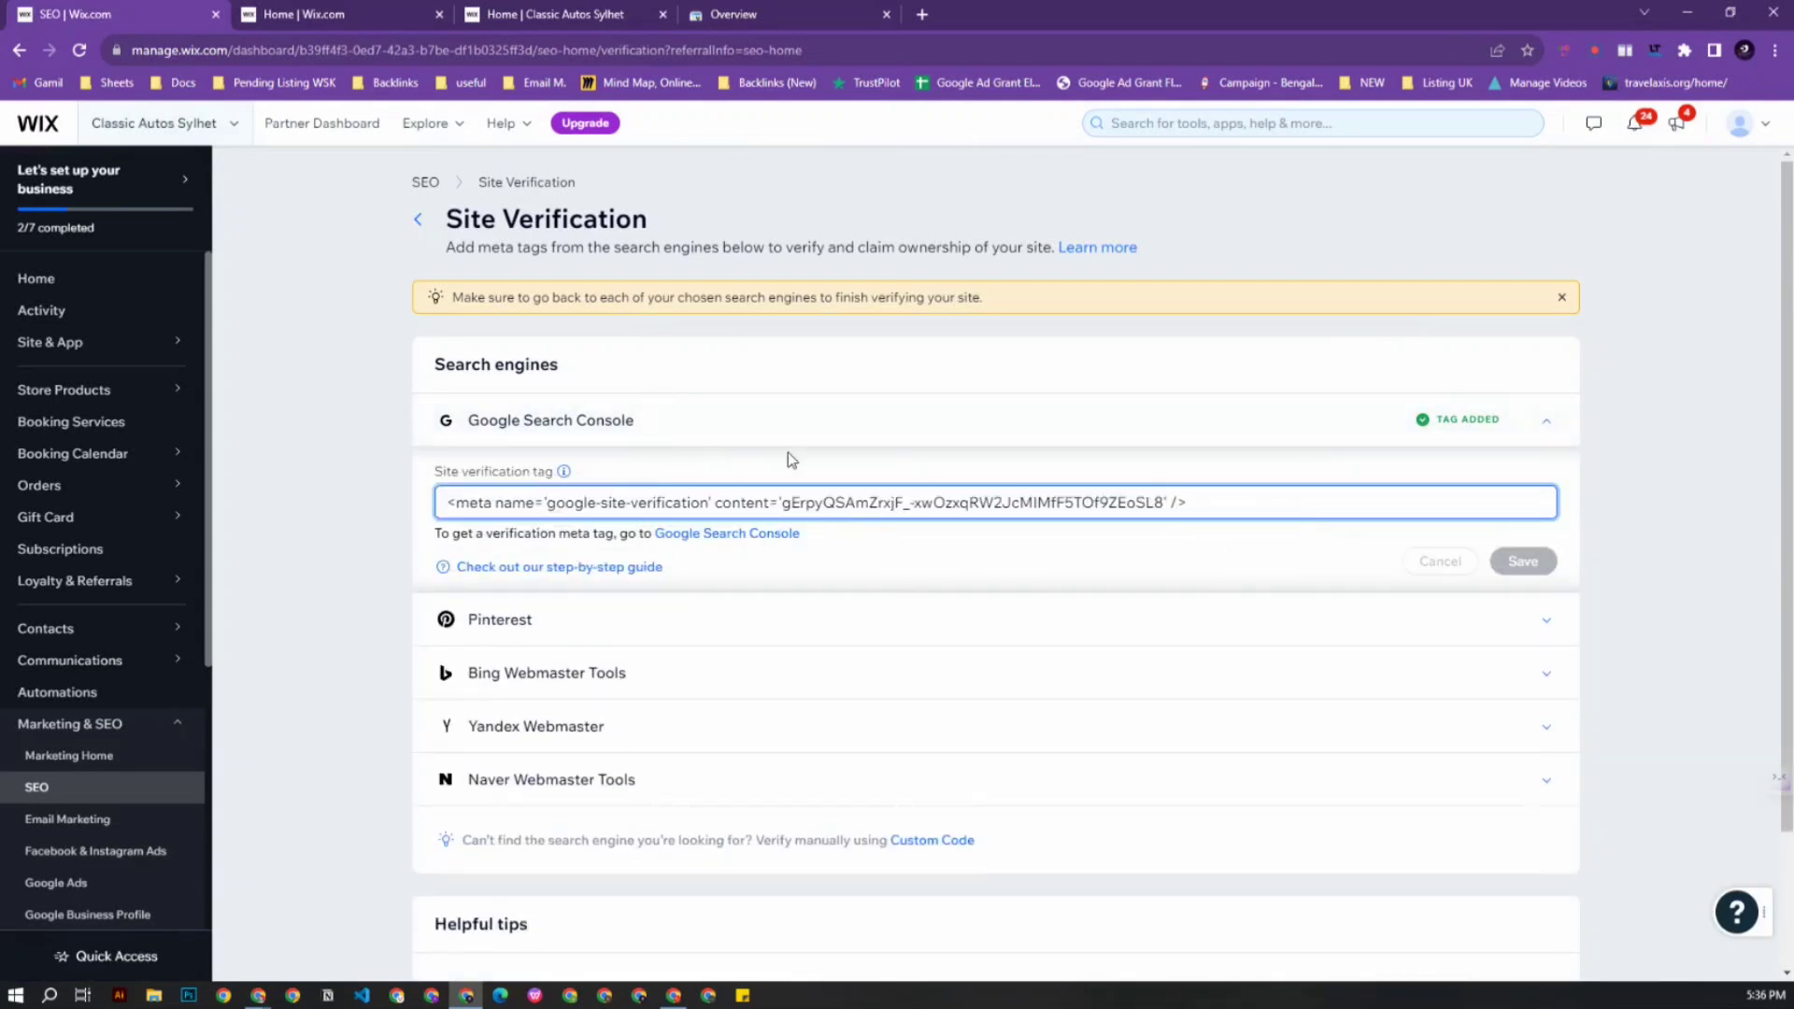
left_click(797, 417)
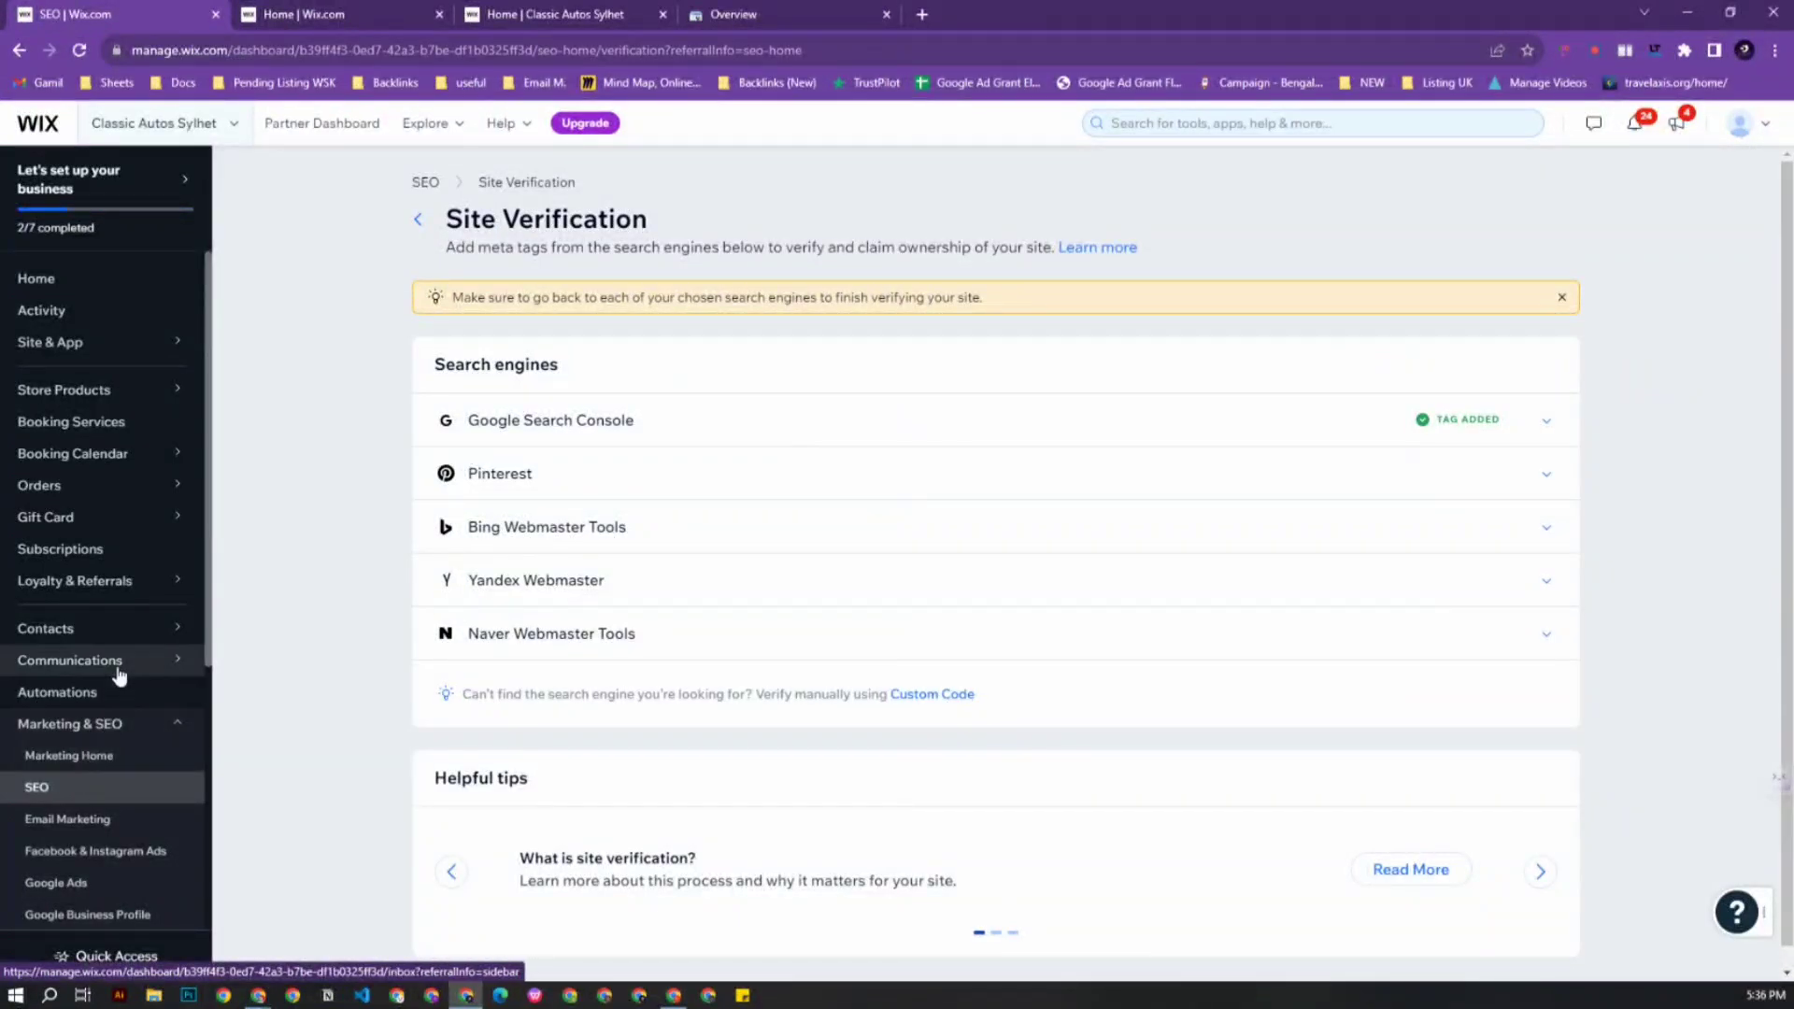
From the SEO overview, start connecting the site to Google Search Console directly, skipping the SEO setup checklist.
left_click(99, 805)
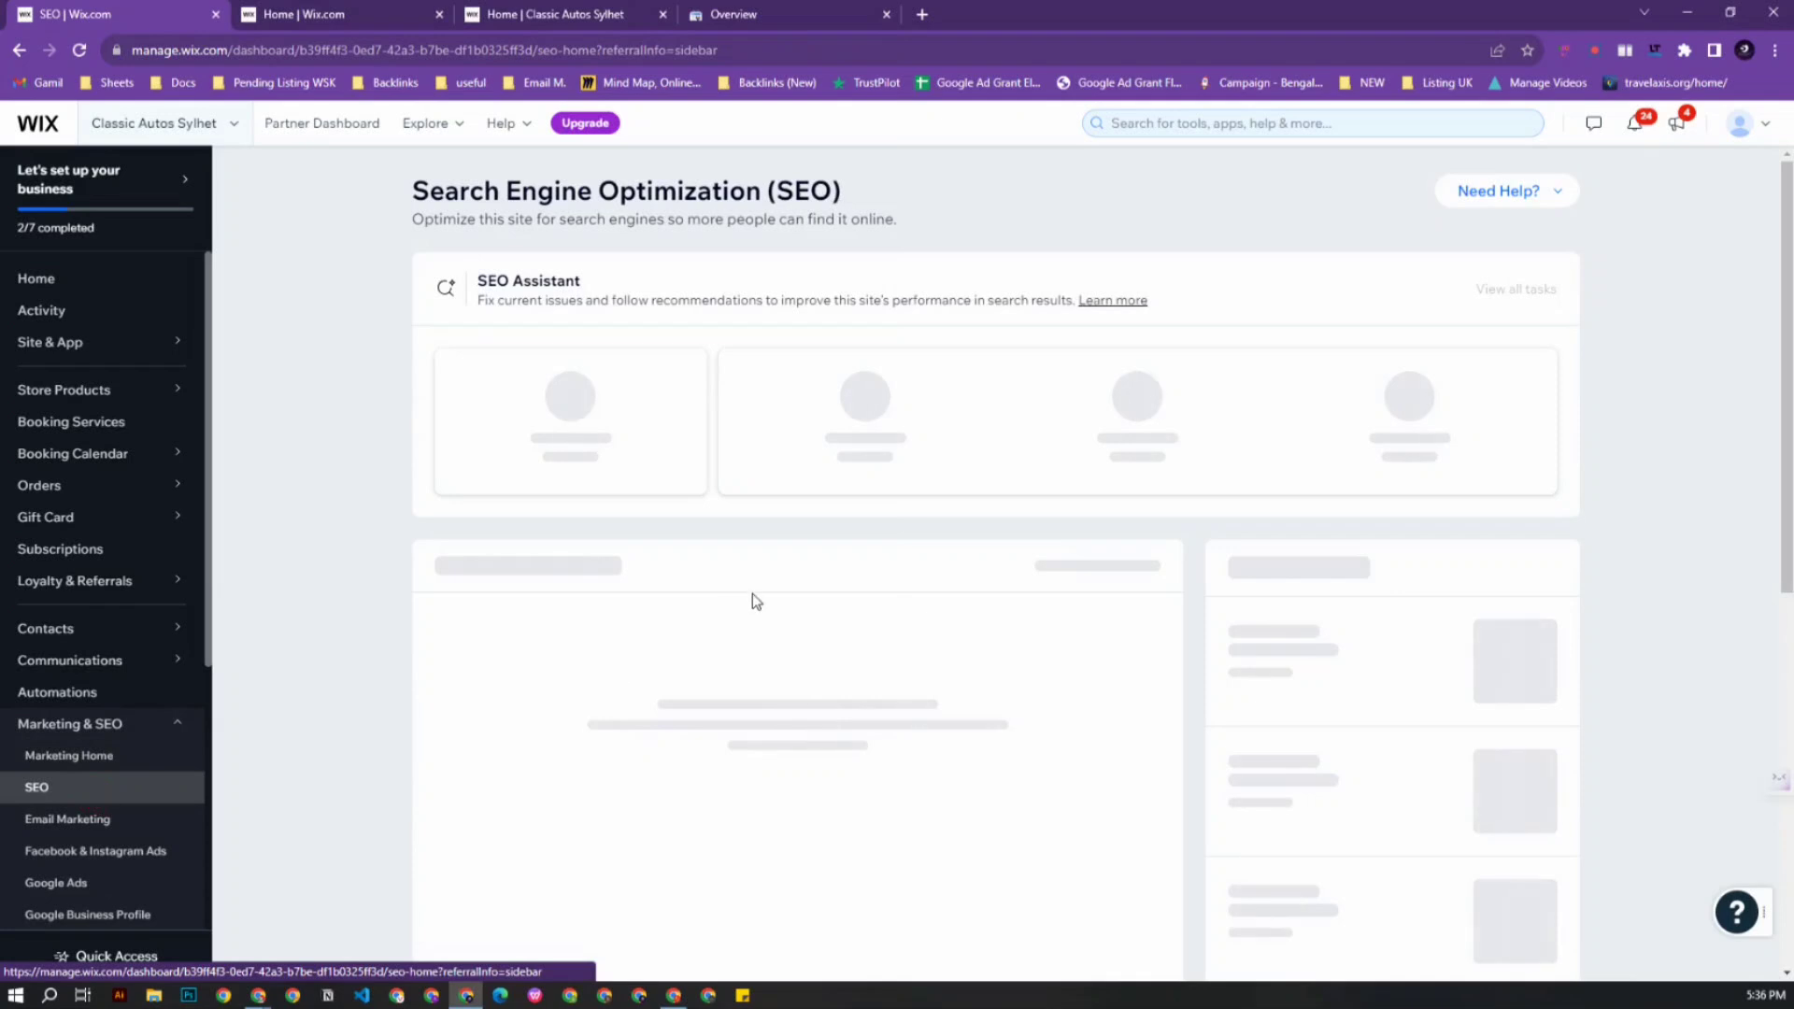
scroll(753, 592, "down", 2)
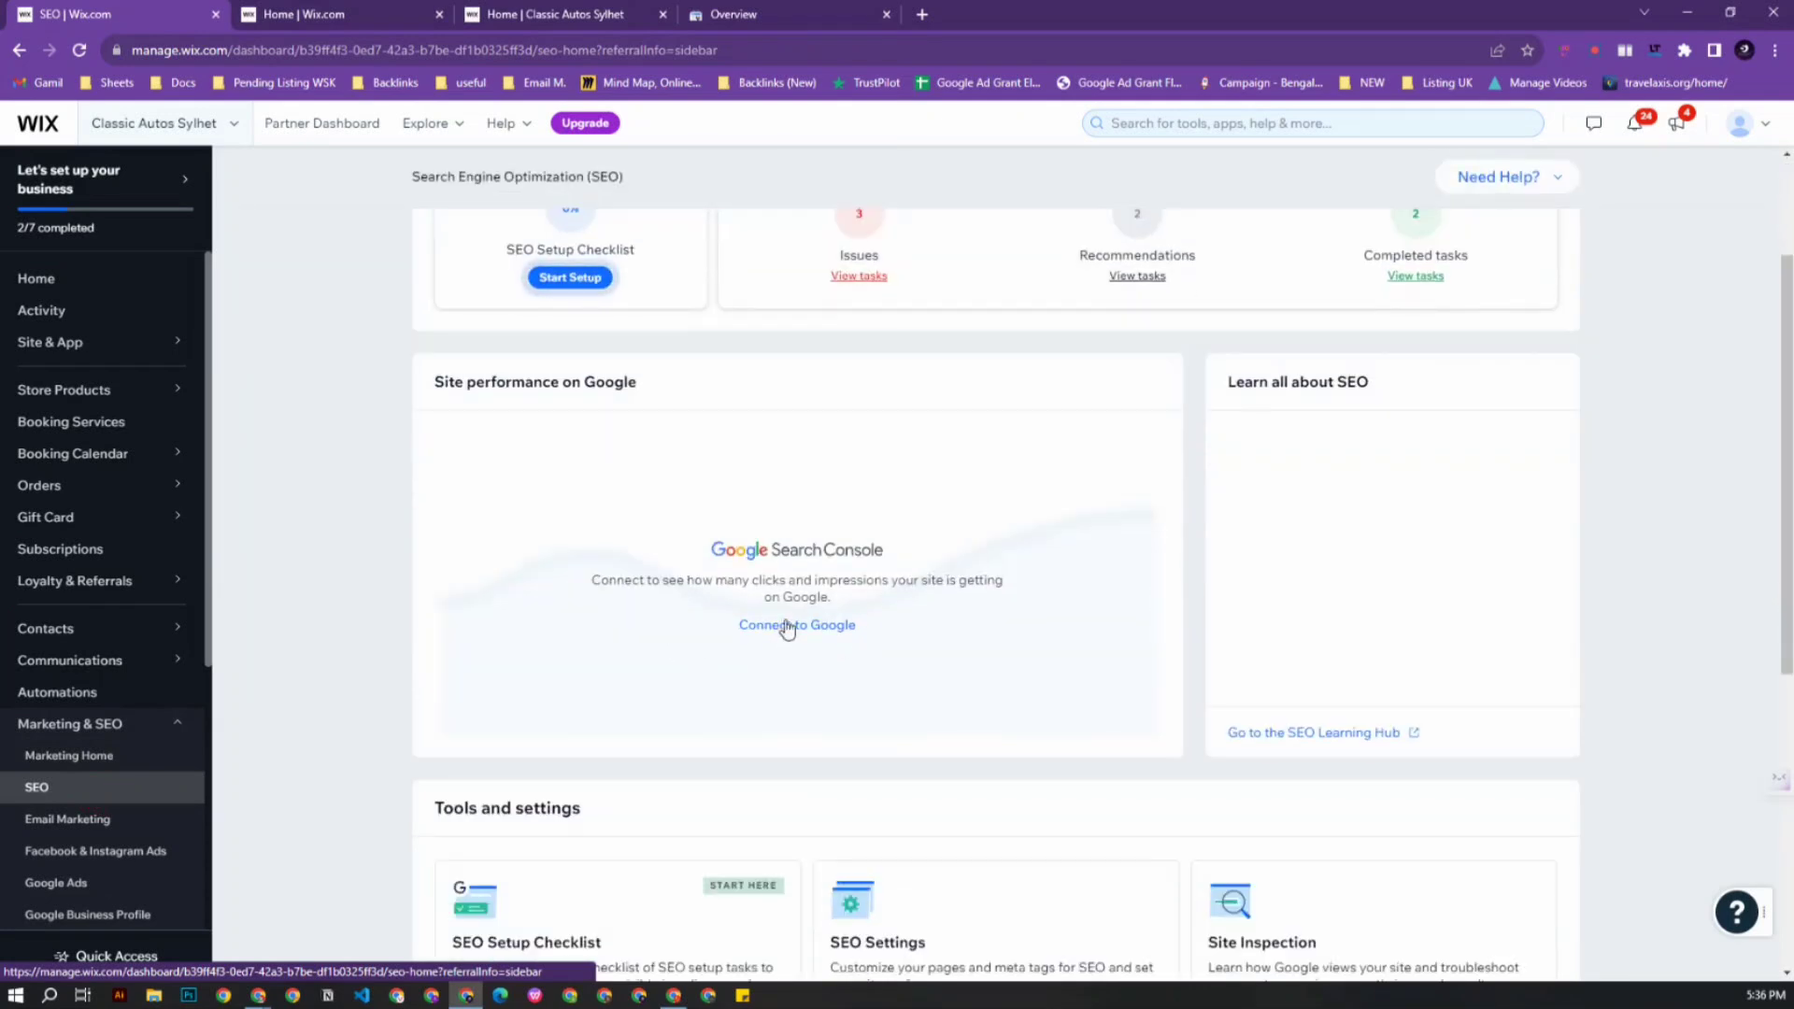
left_click(770, 626)
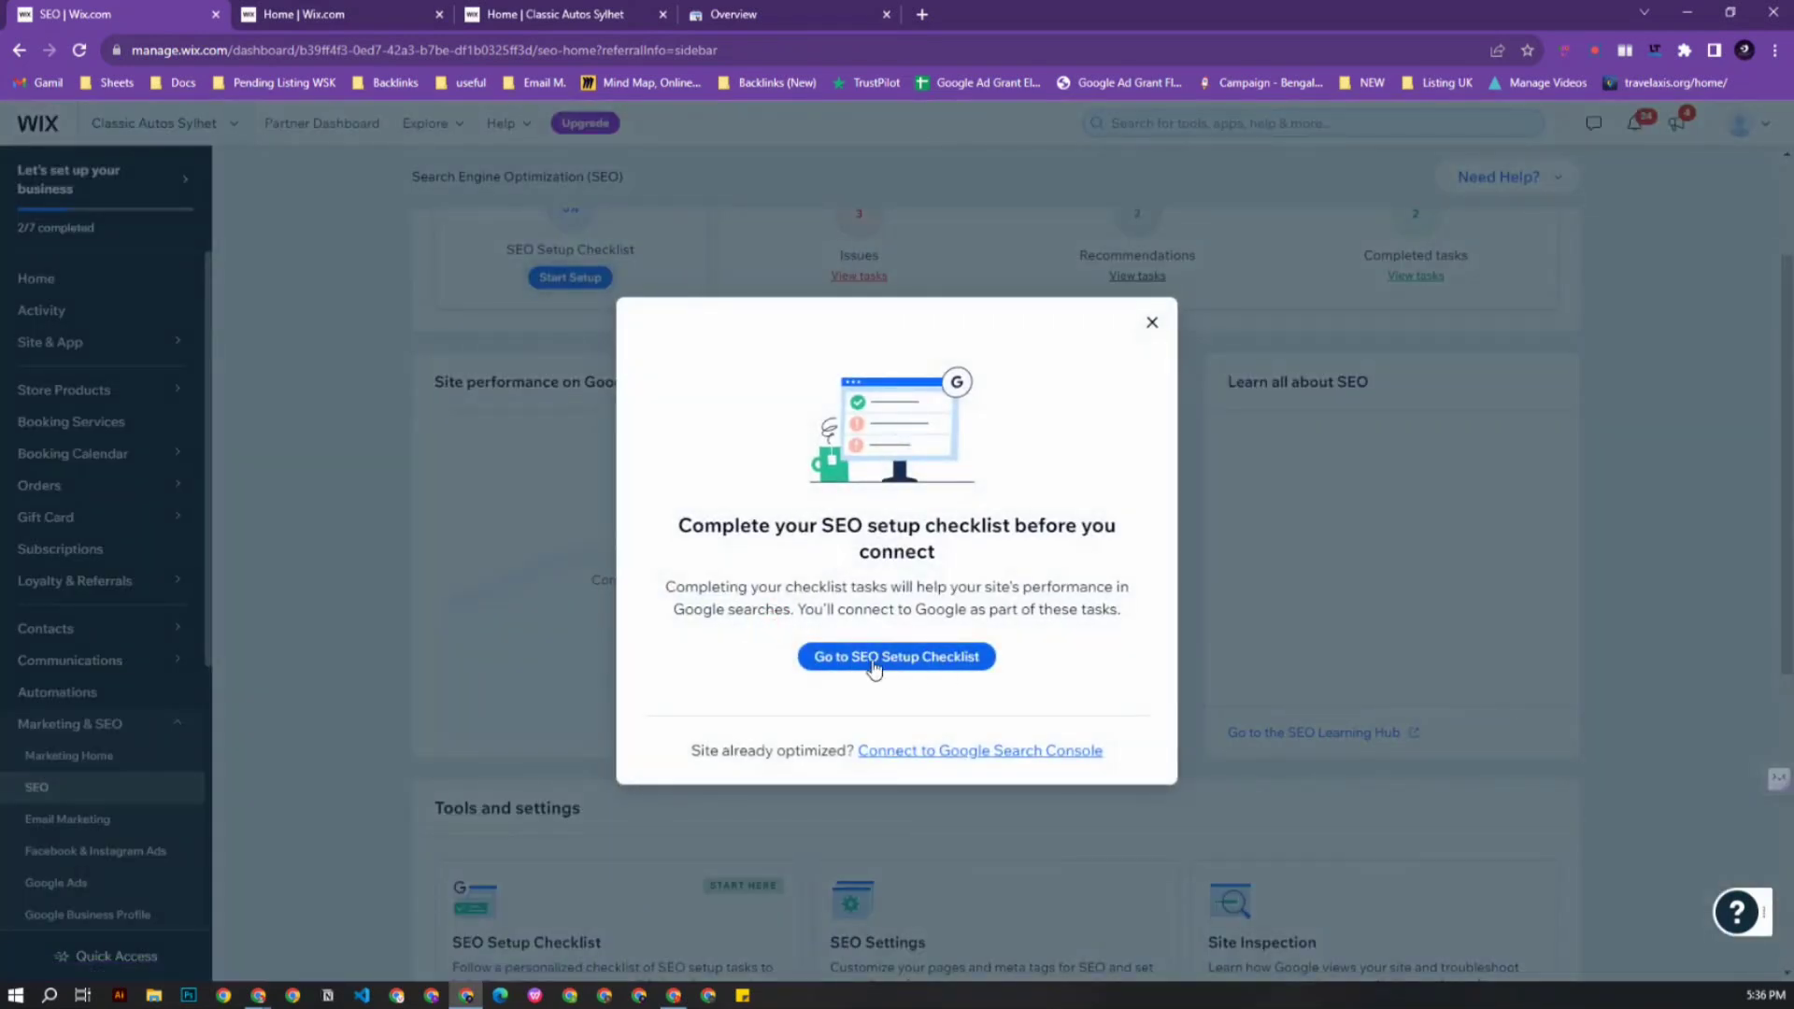
left_click(923, 758)
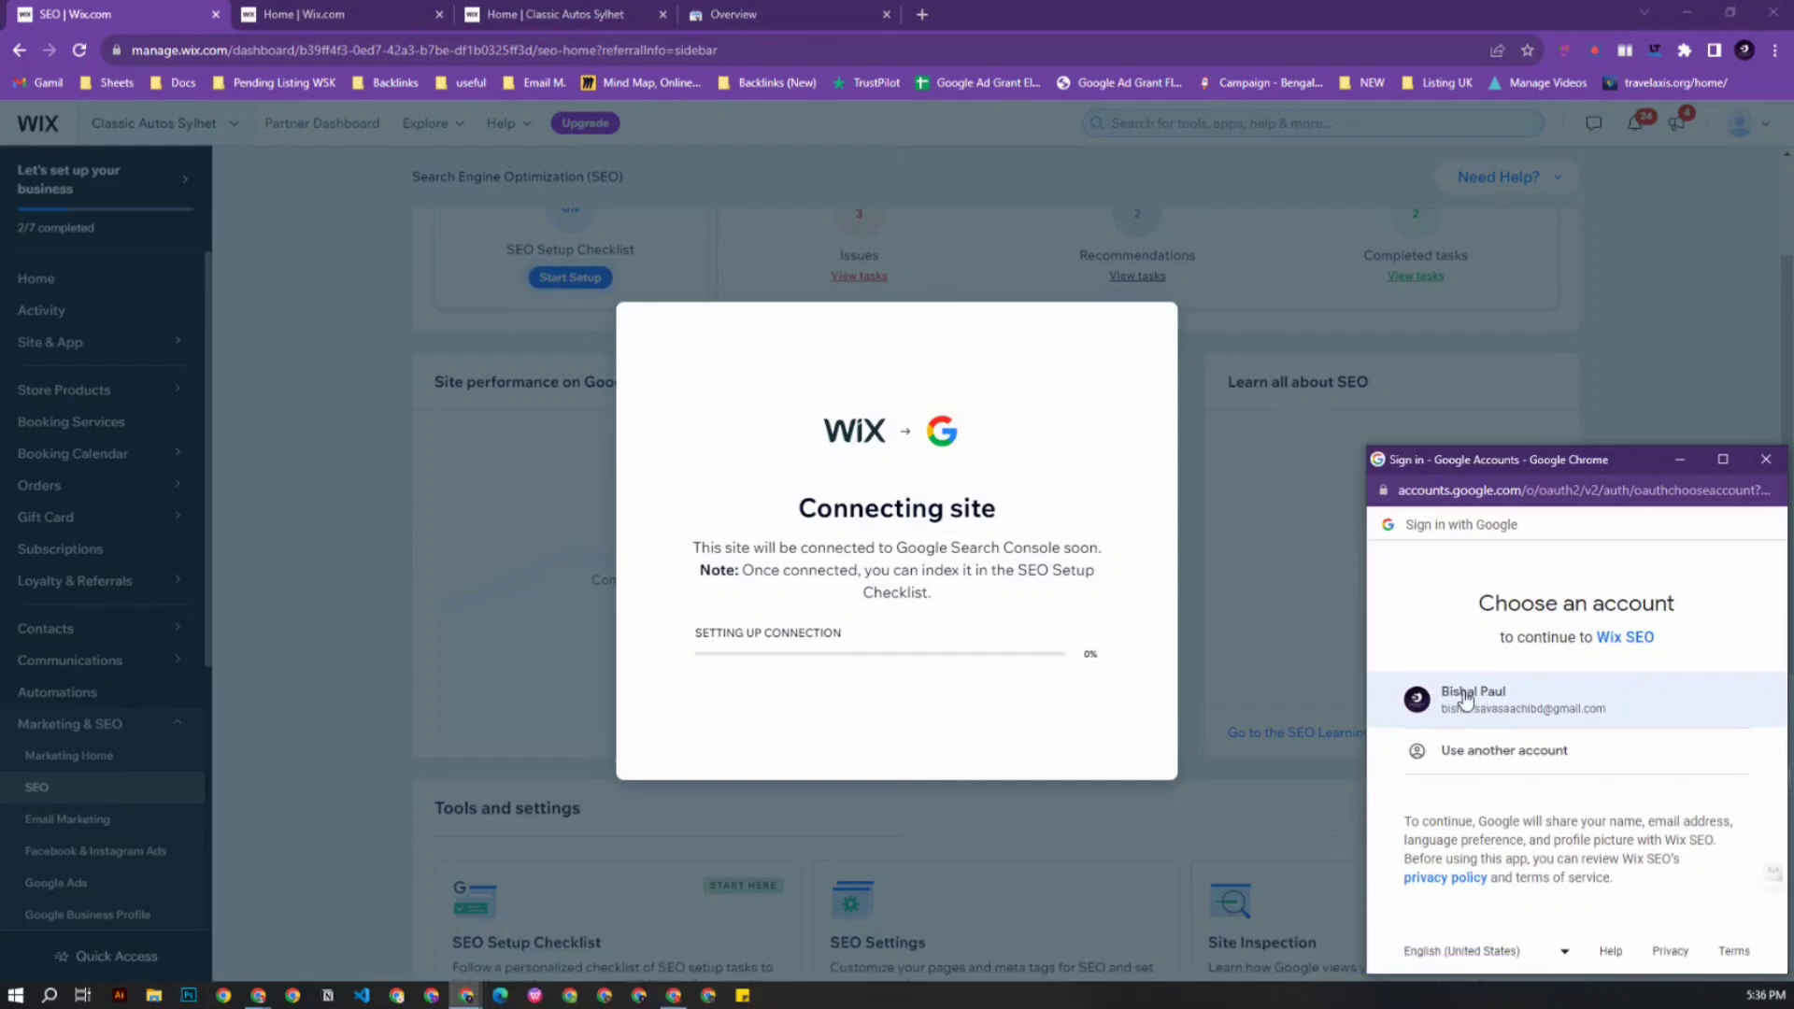
Choose the existing Google account and allow Wix SEO to access its Search Console data and site list.
left_click(1458, 705)
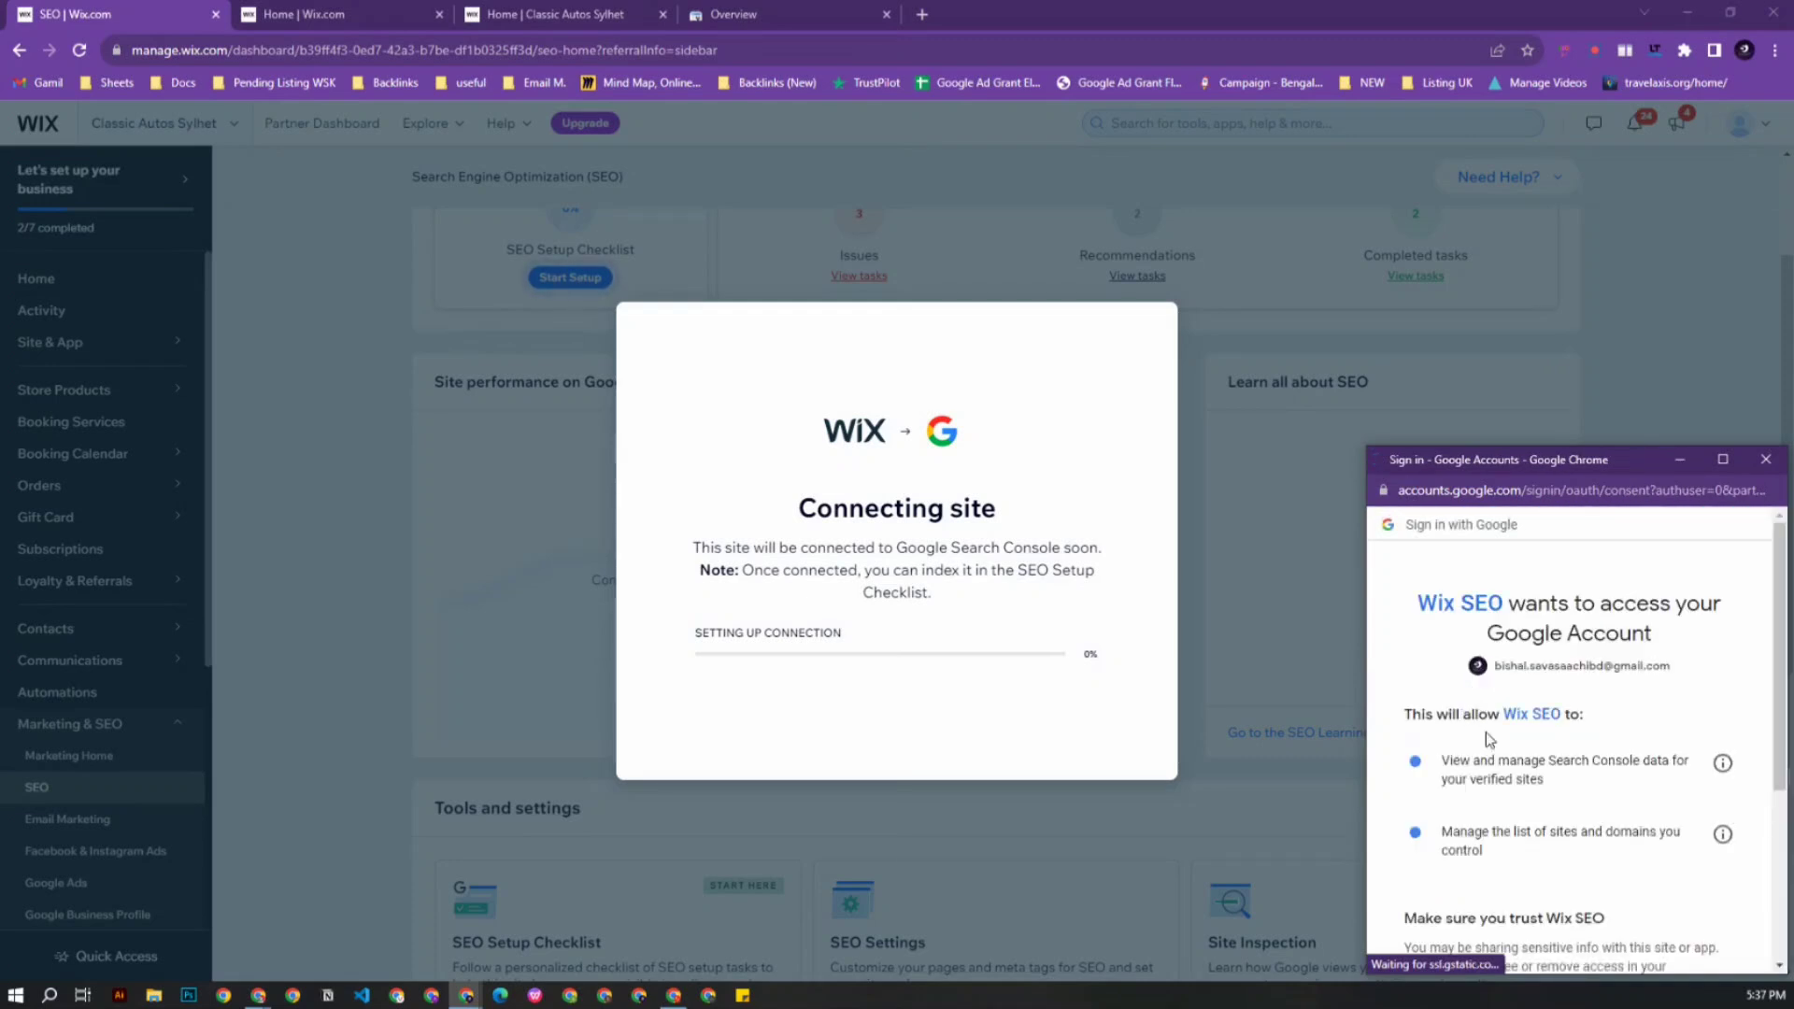
scroll(1474, 724, "down", 3)
left_click(1644, 819)
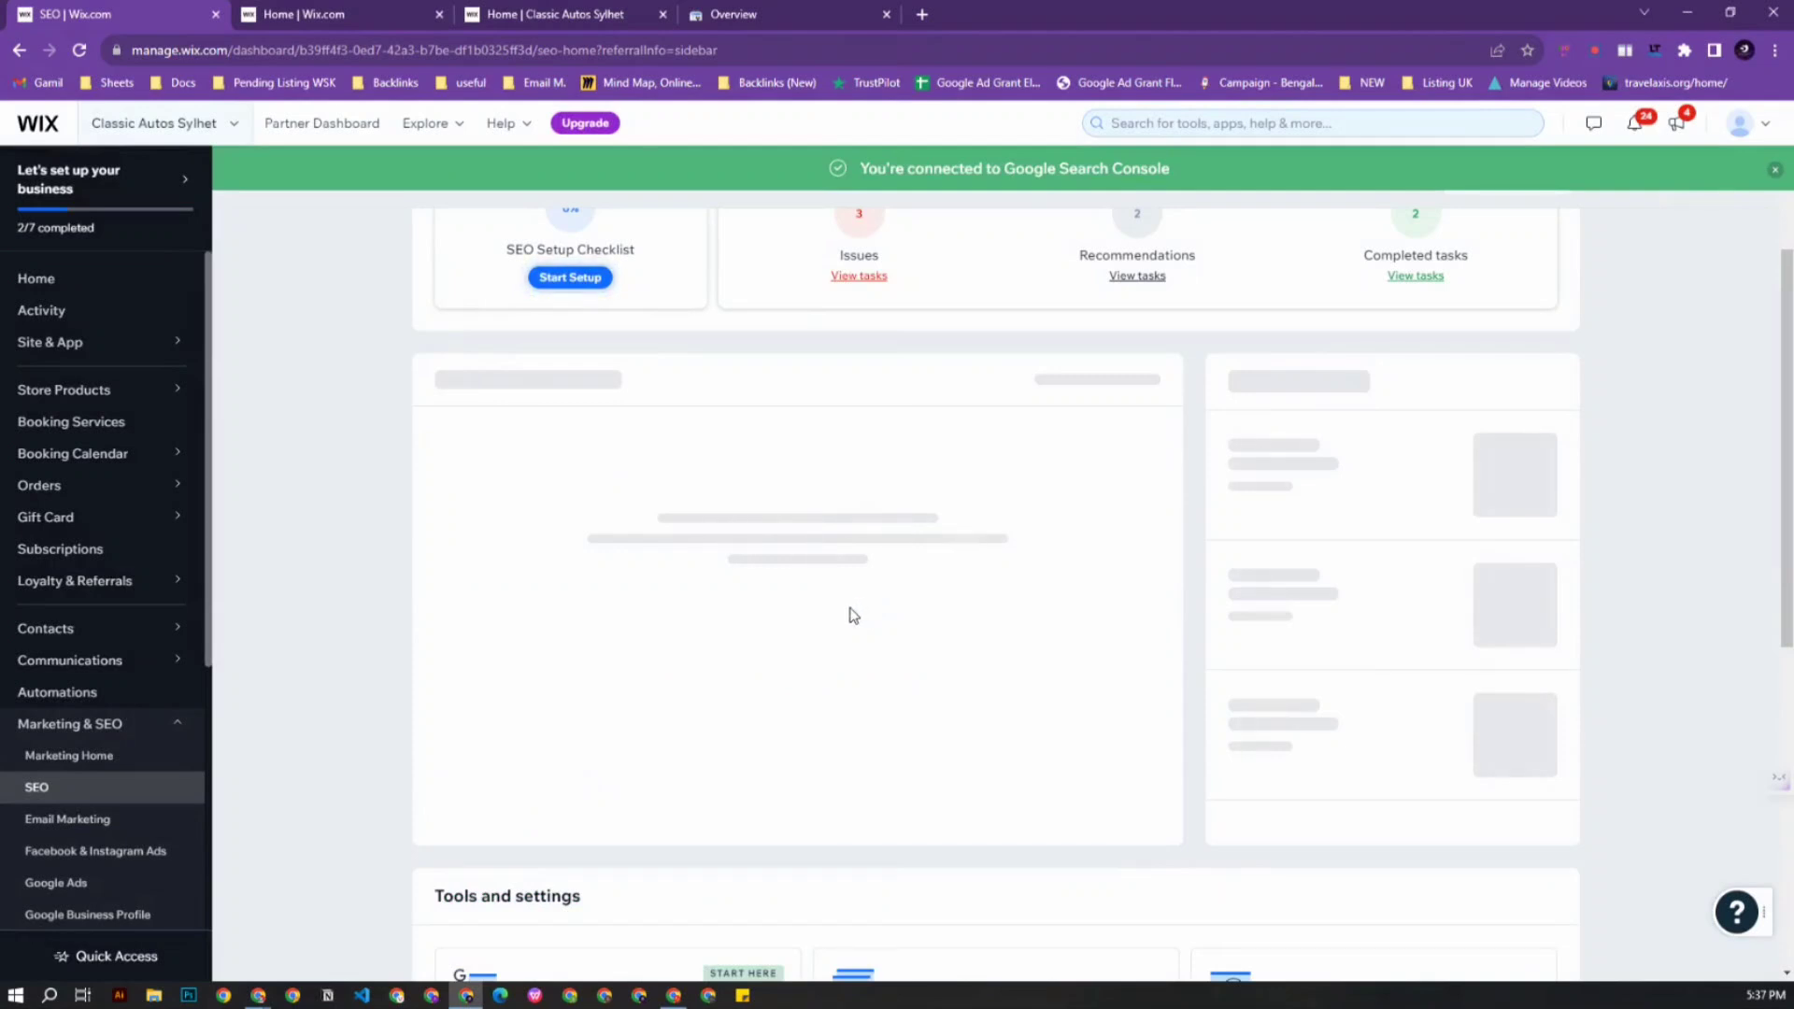
Review the connection notice, the Google site performance section and the SEO tools, and open the SEO Setup Checklist.
left_click_drag(862, 168, 1182, 174)
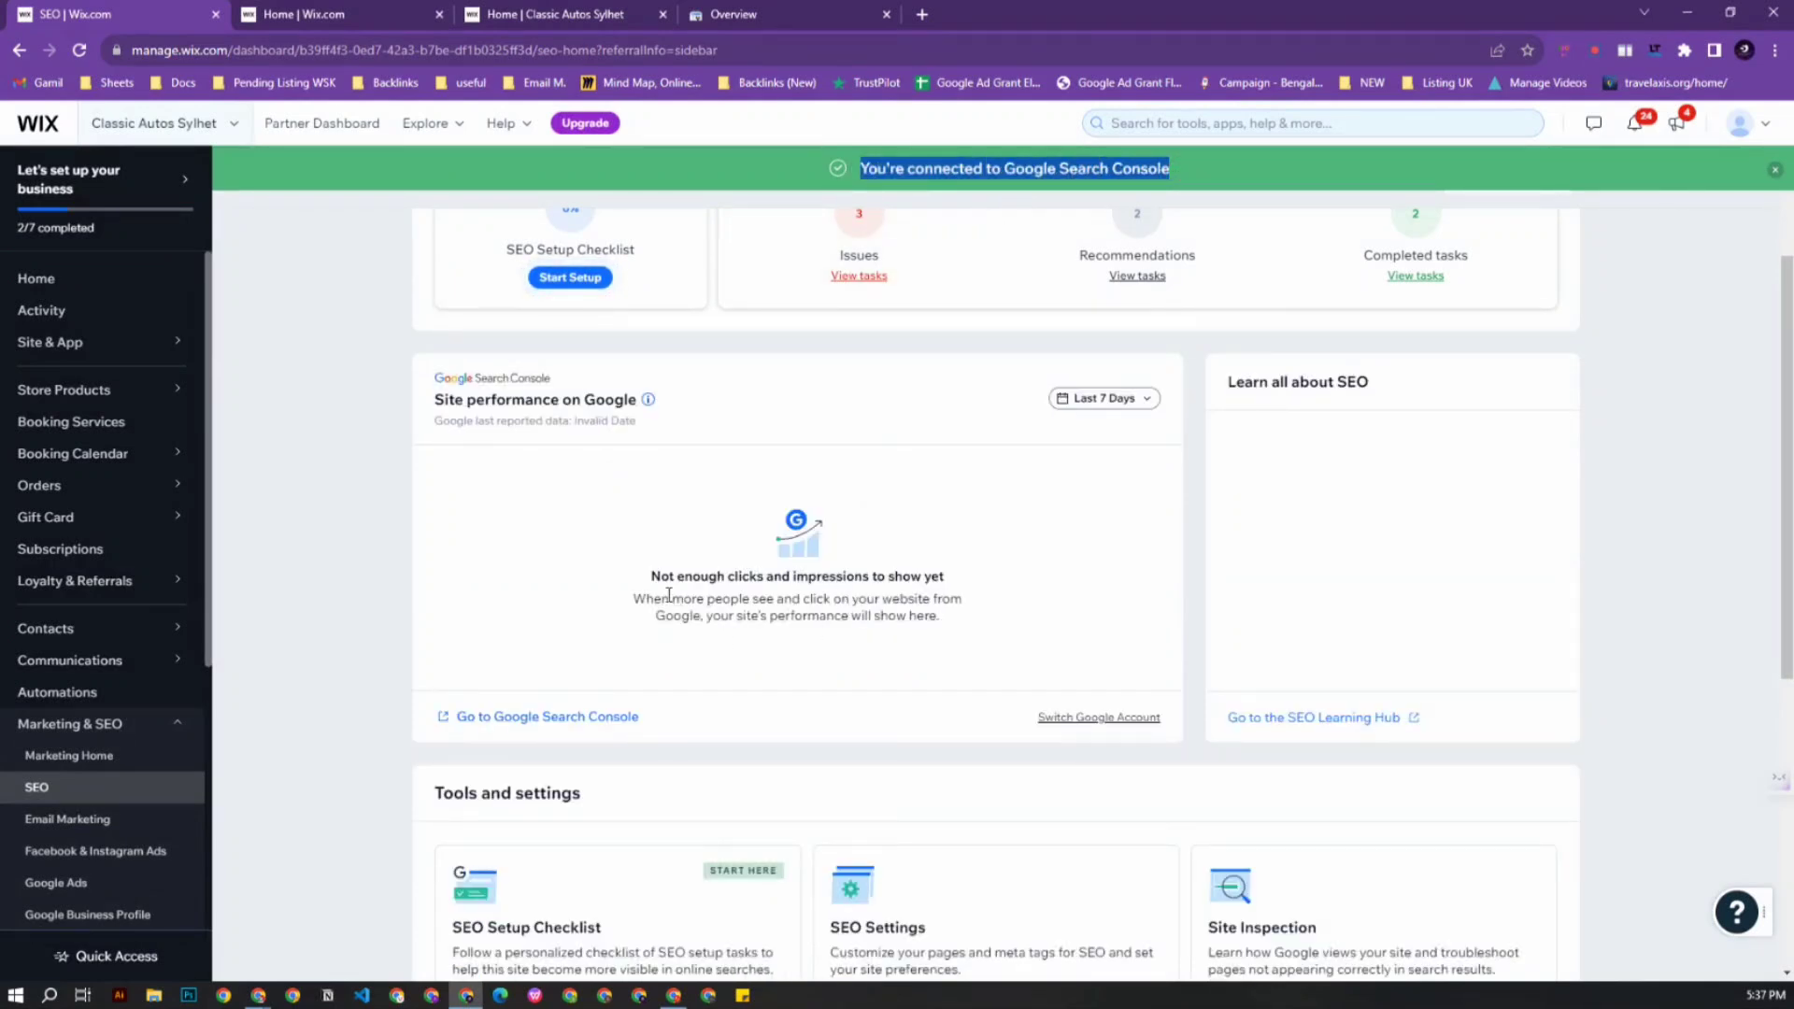
triple_click(739, 576)
left_click(766, 641)
scroll(748, 658, "down", 3)
scroll(747, 658, "up", 2)
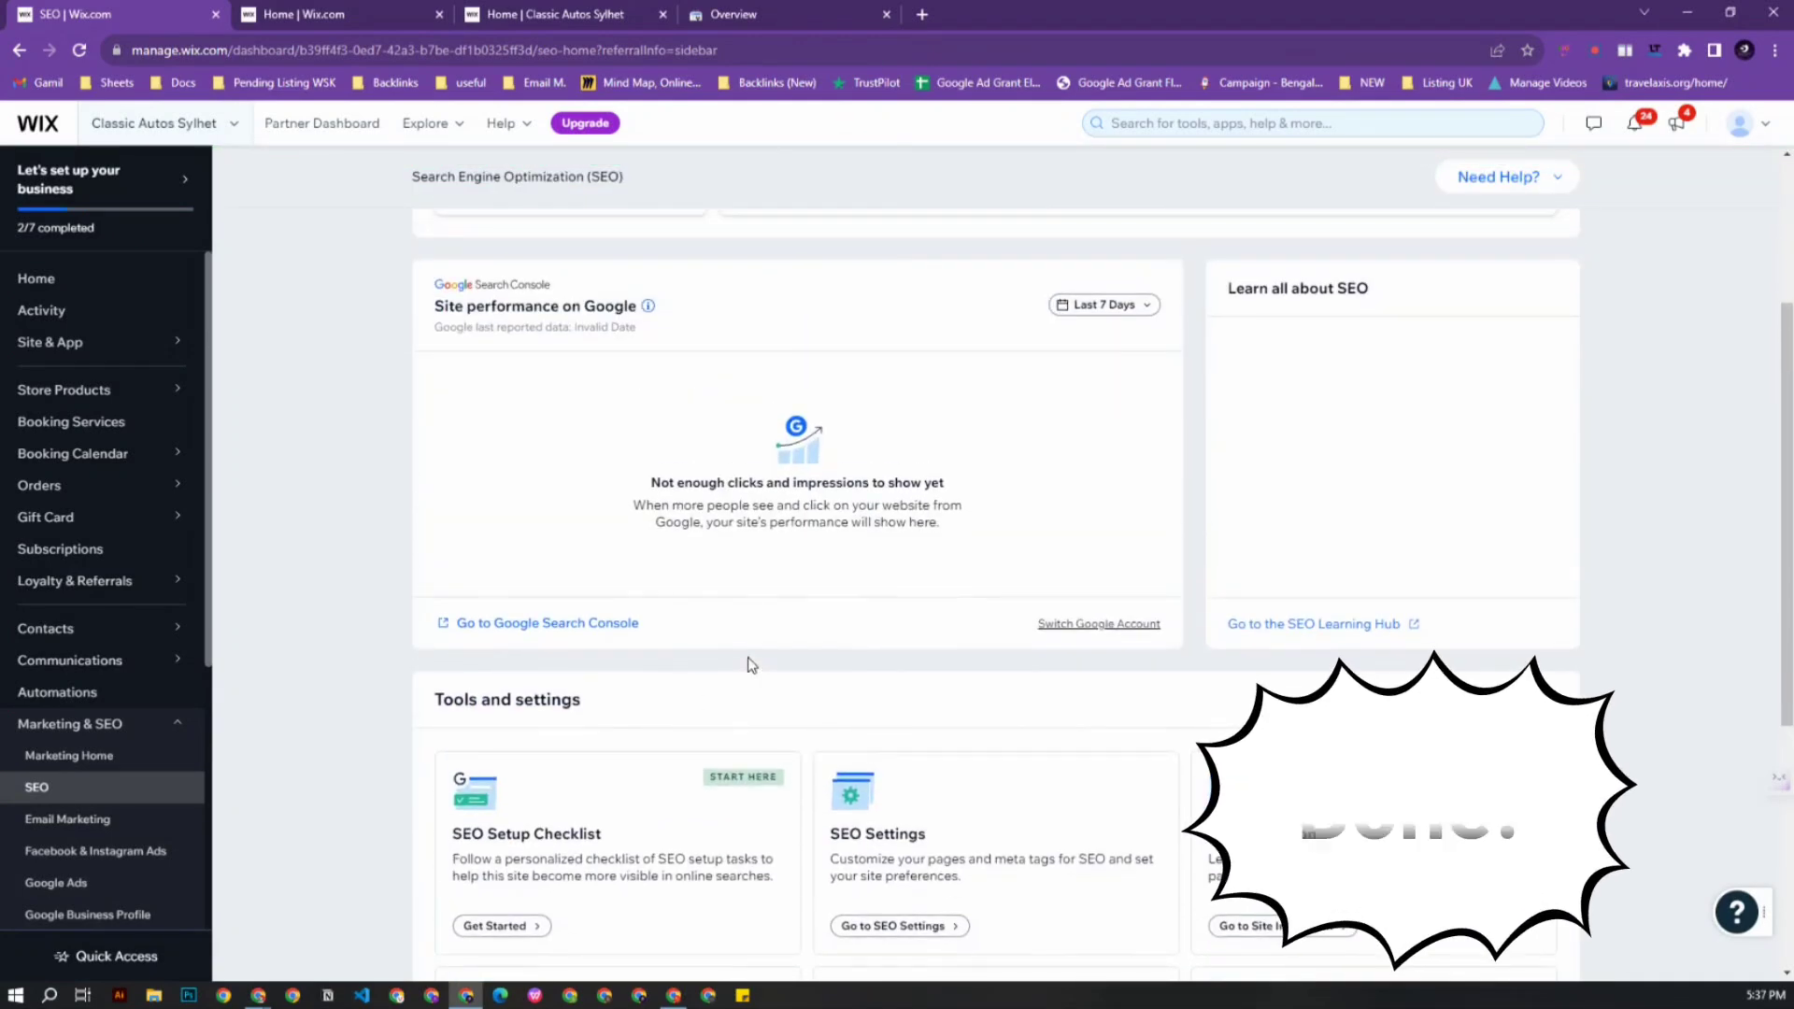
scroll(748, 658, "down", 5)
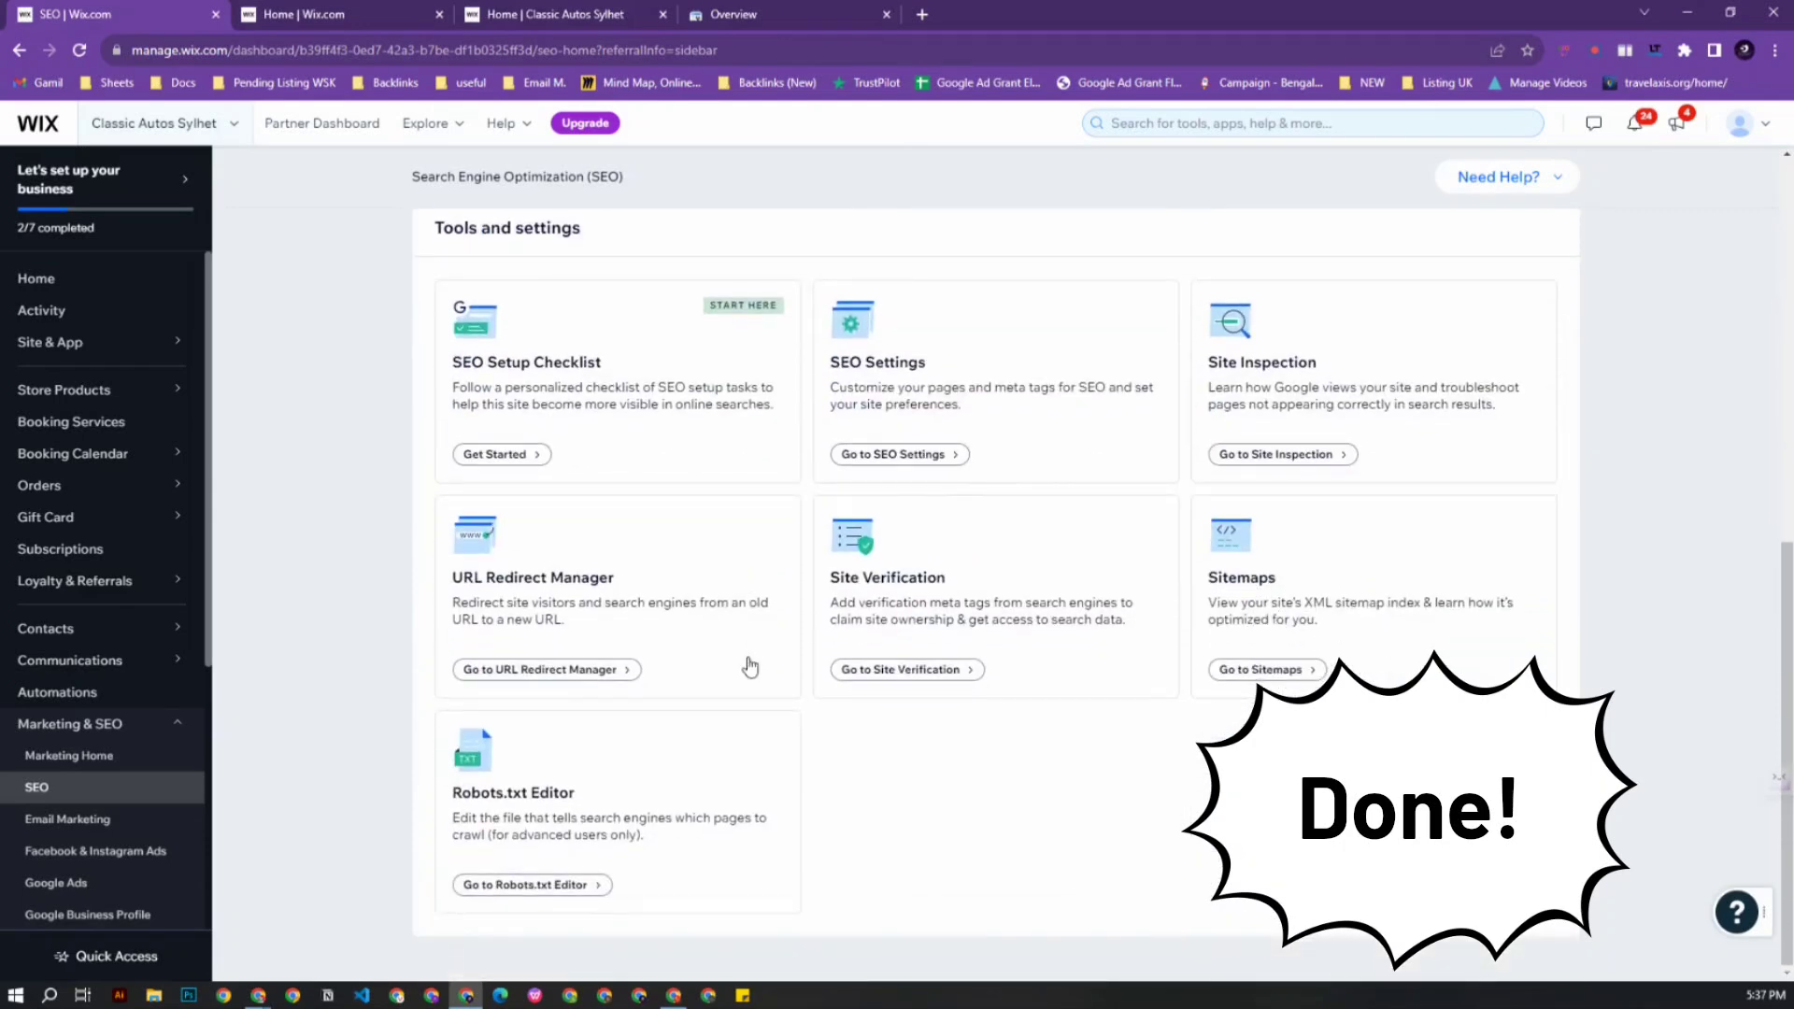
scroll(750, 667, "up", 7)
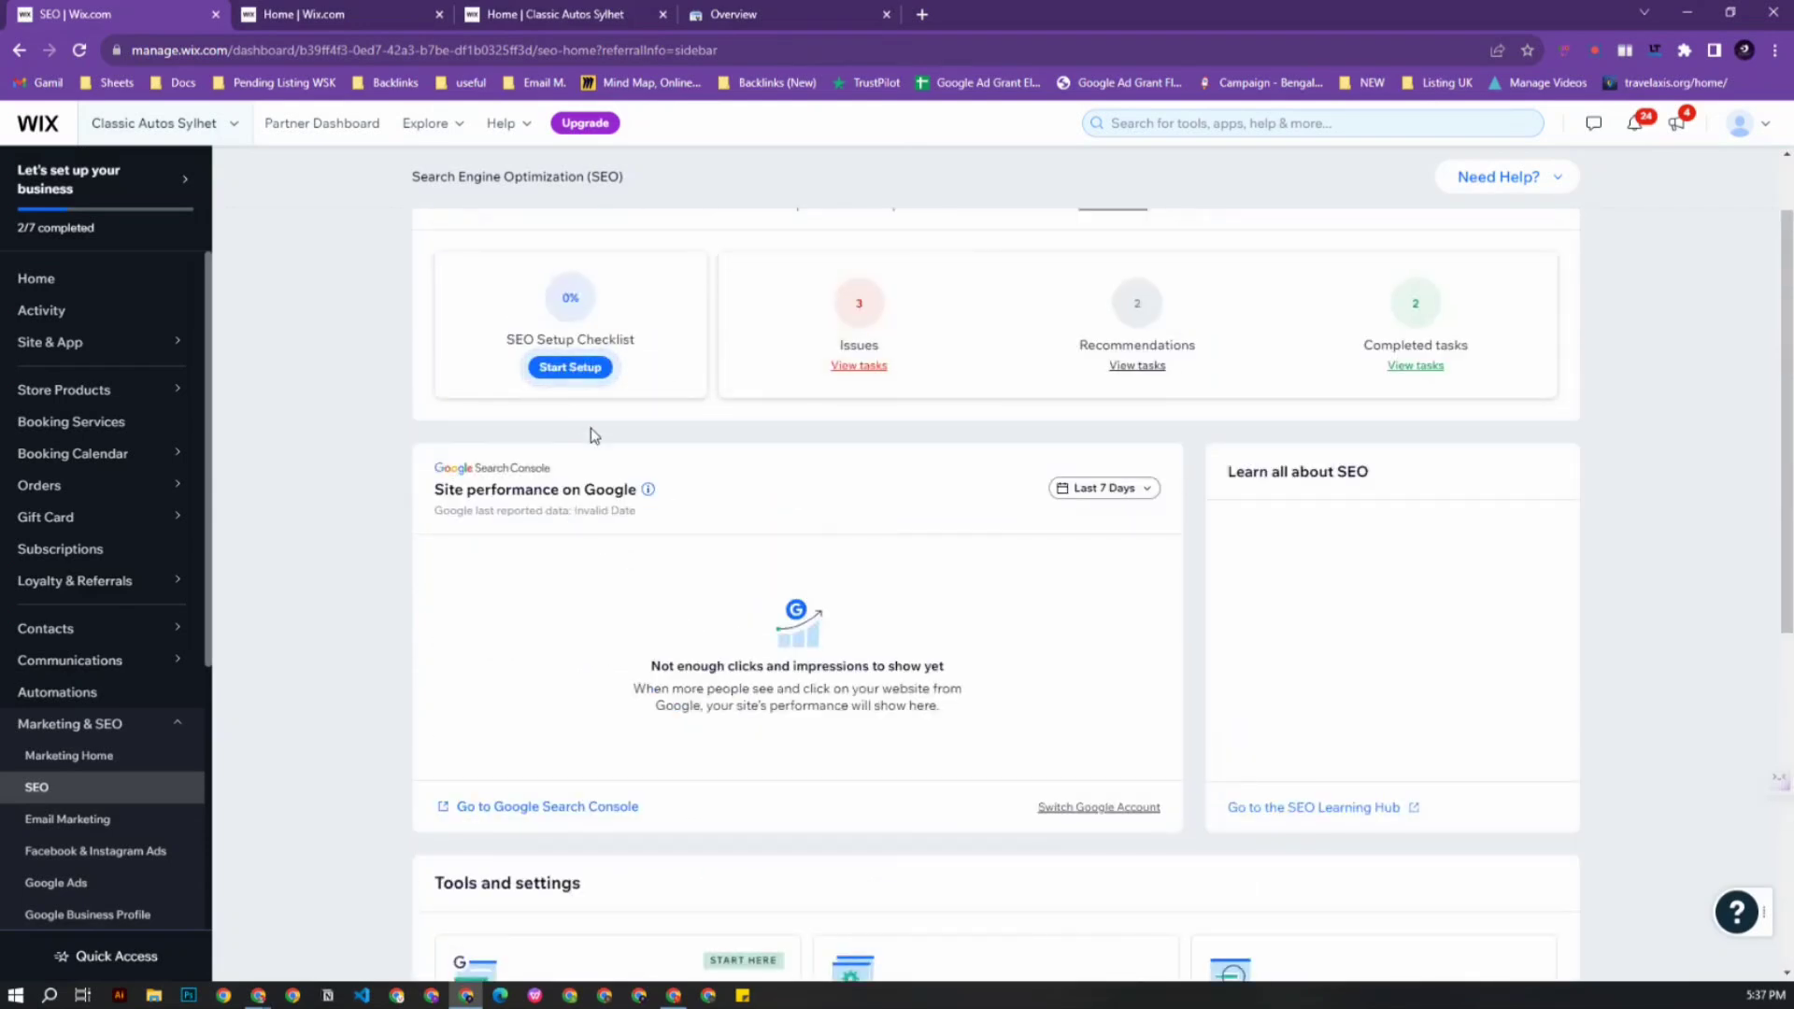
left_click(573, 365)
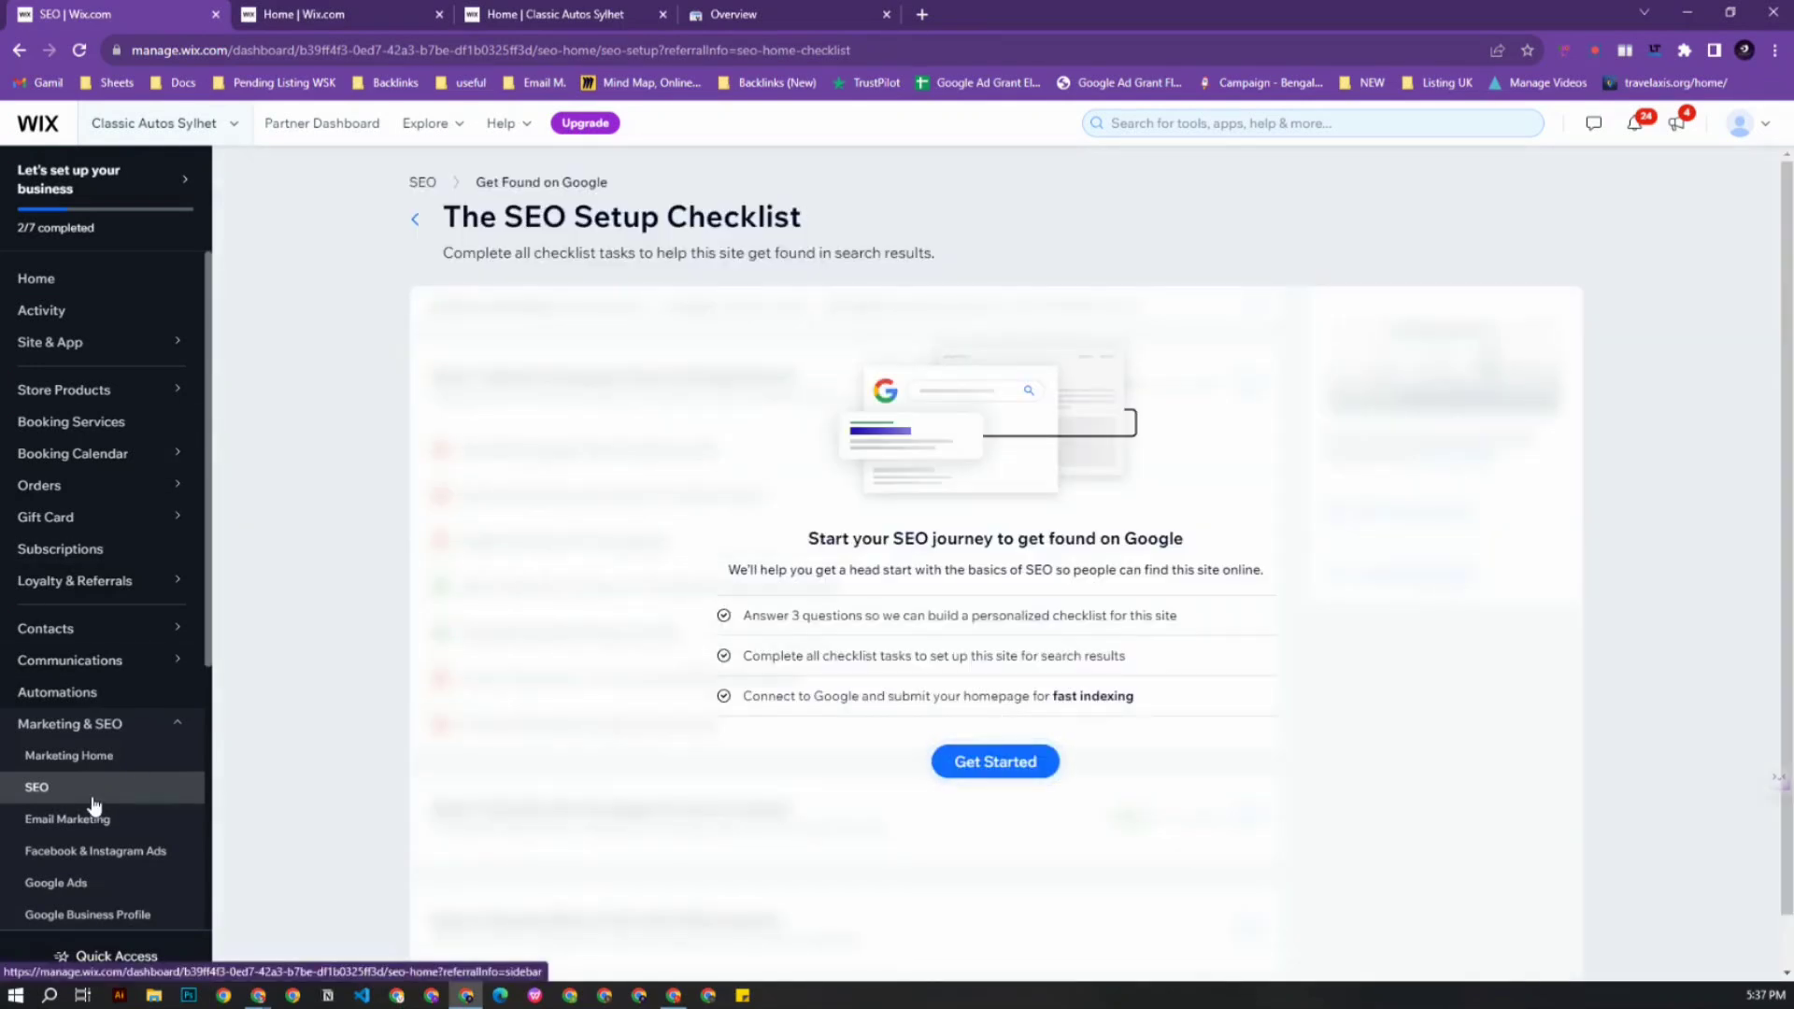
Go back through the SEO overview to Site Verification, check the Google Search Console entry's verification status, and collapse the entry.
left_click(94, 805)
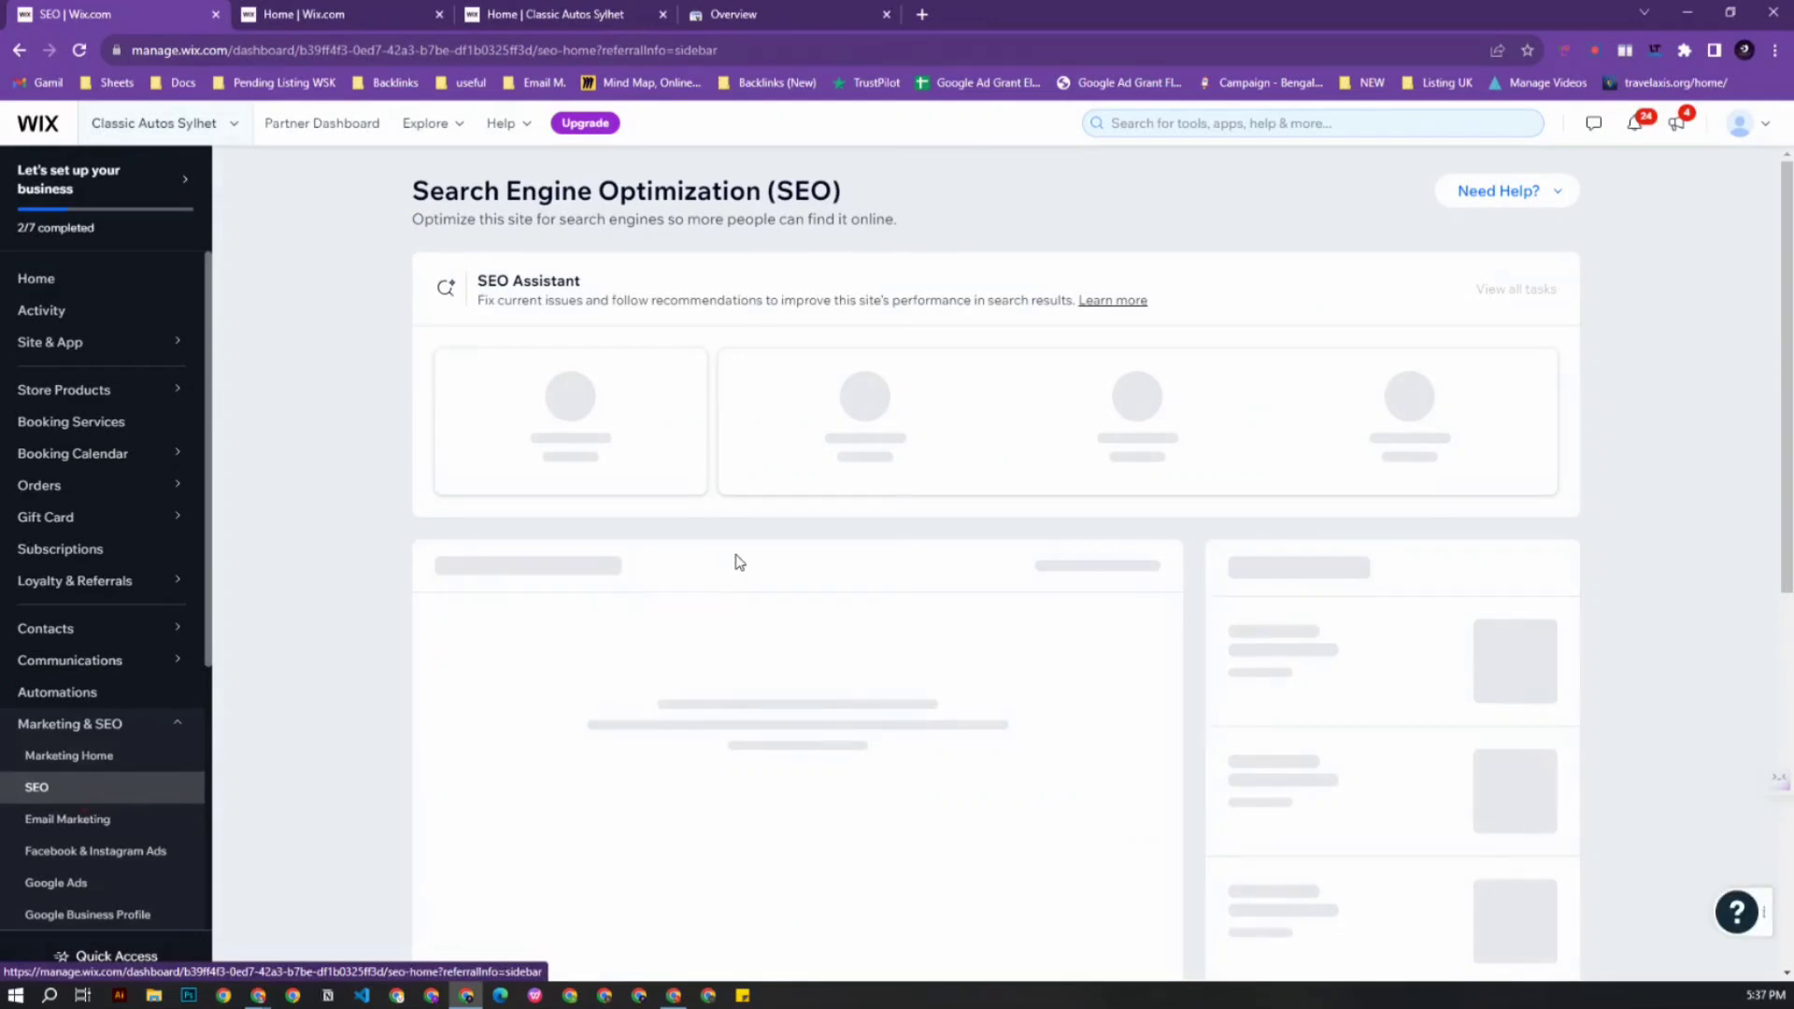
scroll(729, 555, "down", 4)
scroll(897, 710, "down", 4)
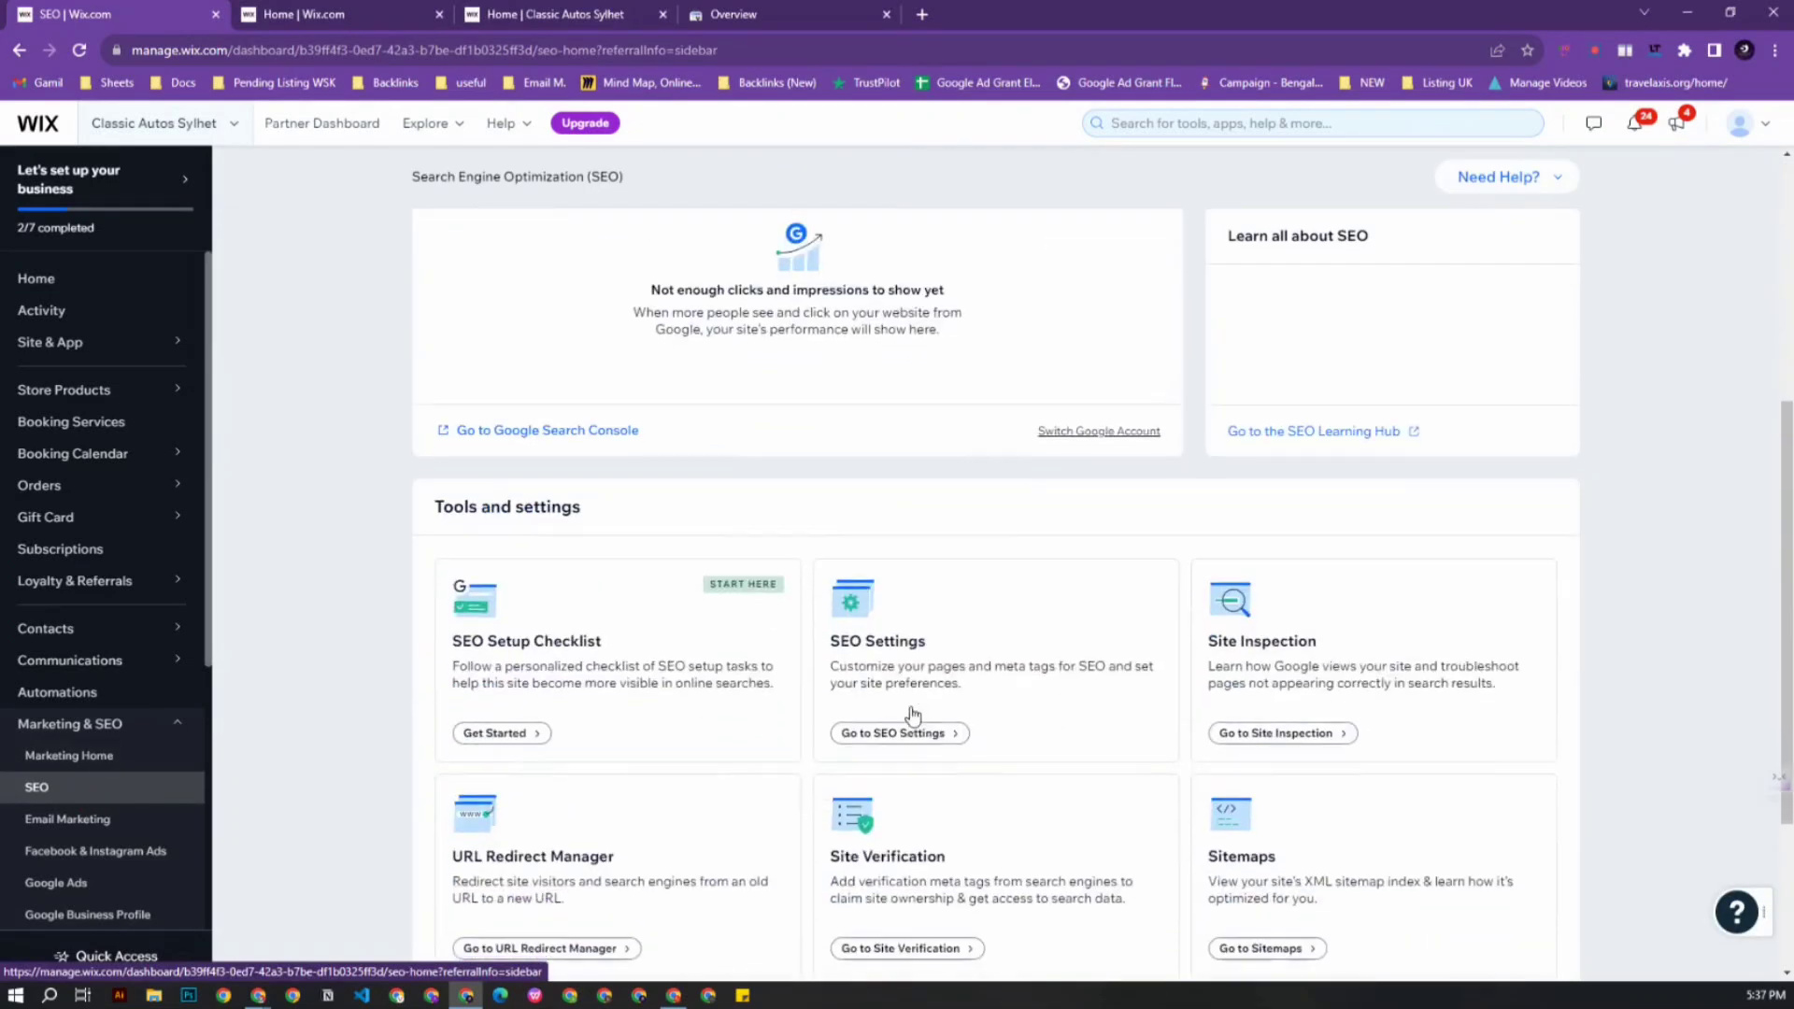
left_click(883, 674)
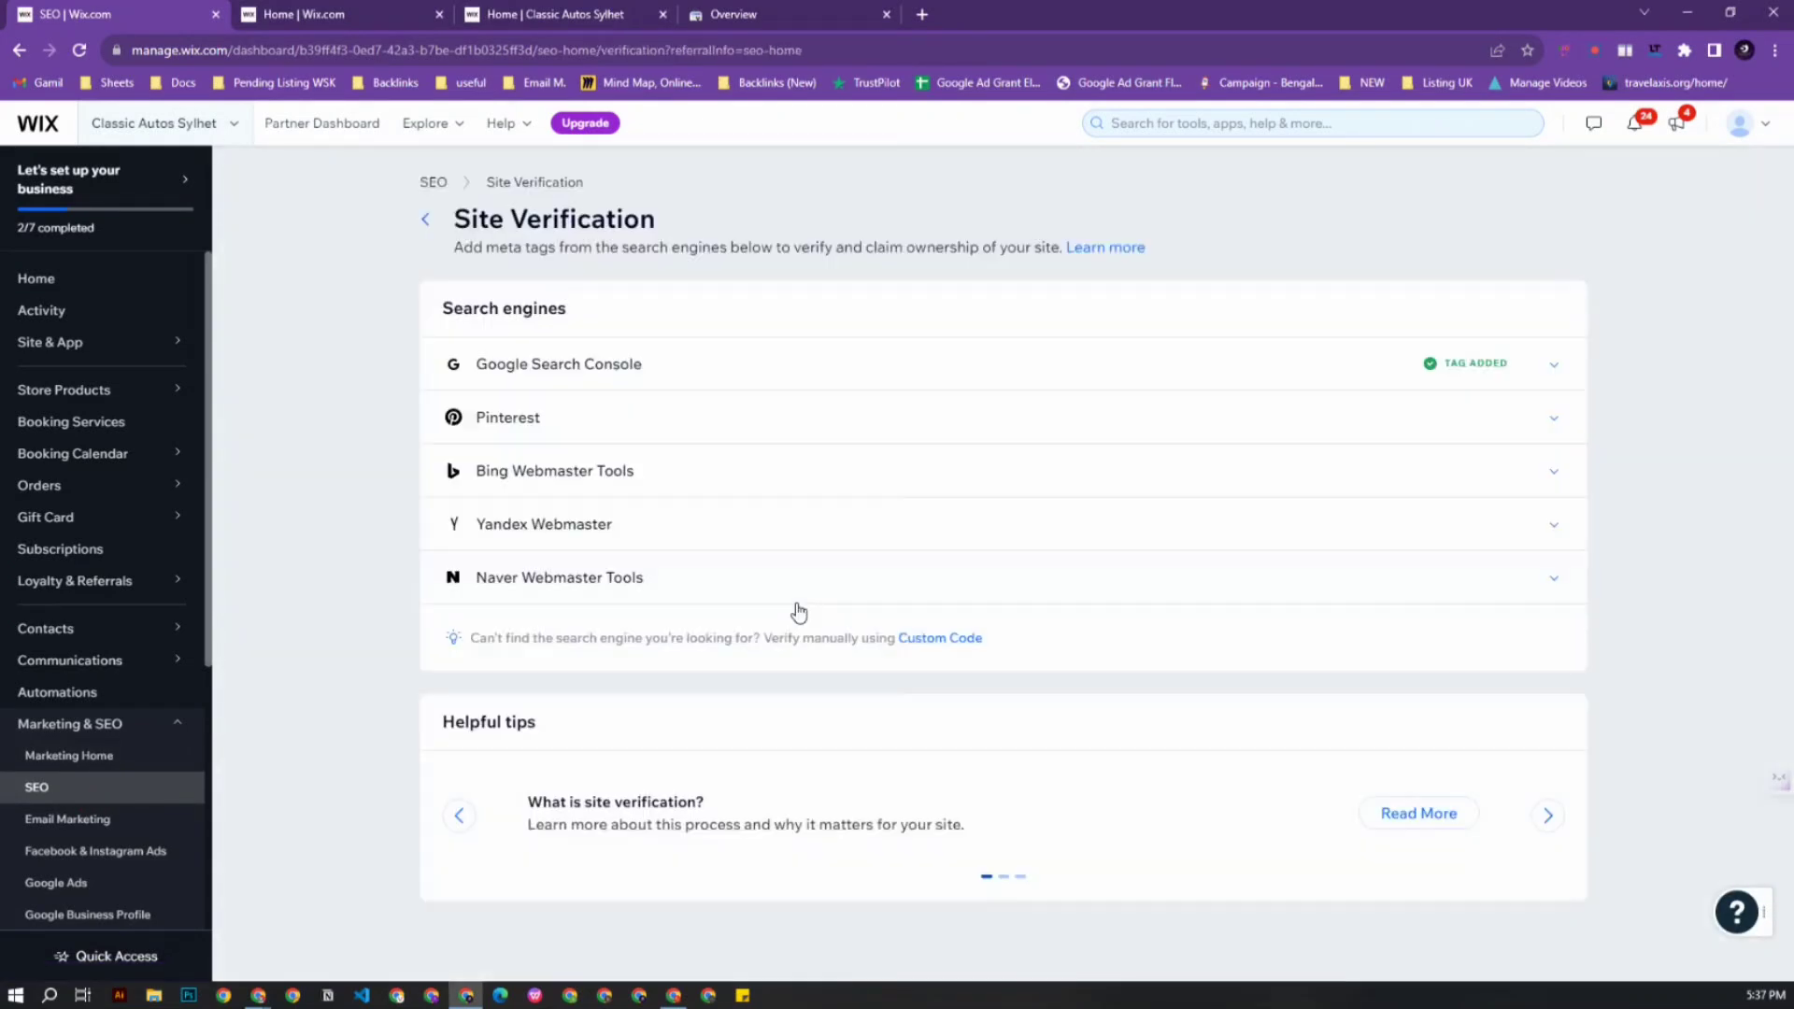
left_click(1154, 356)
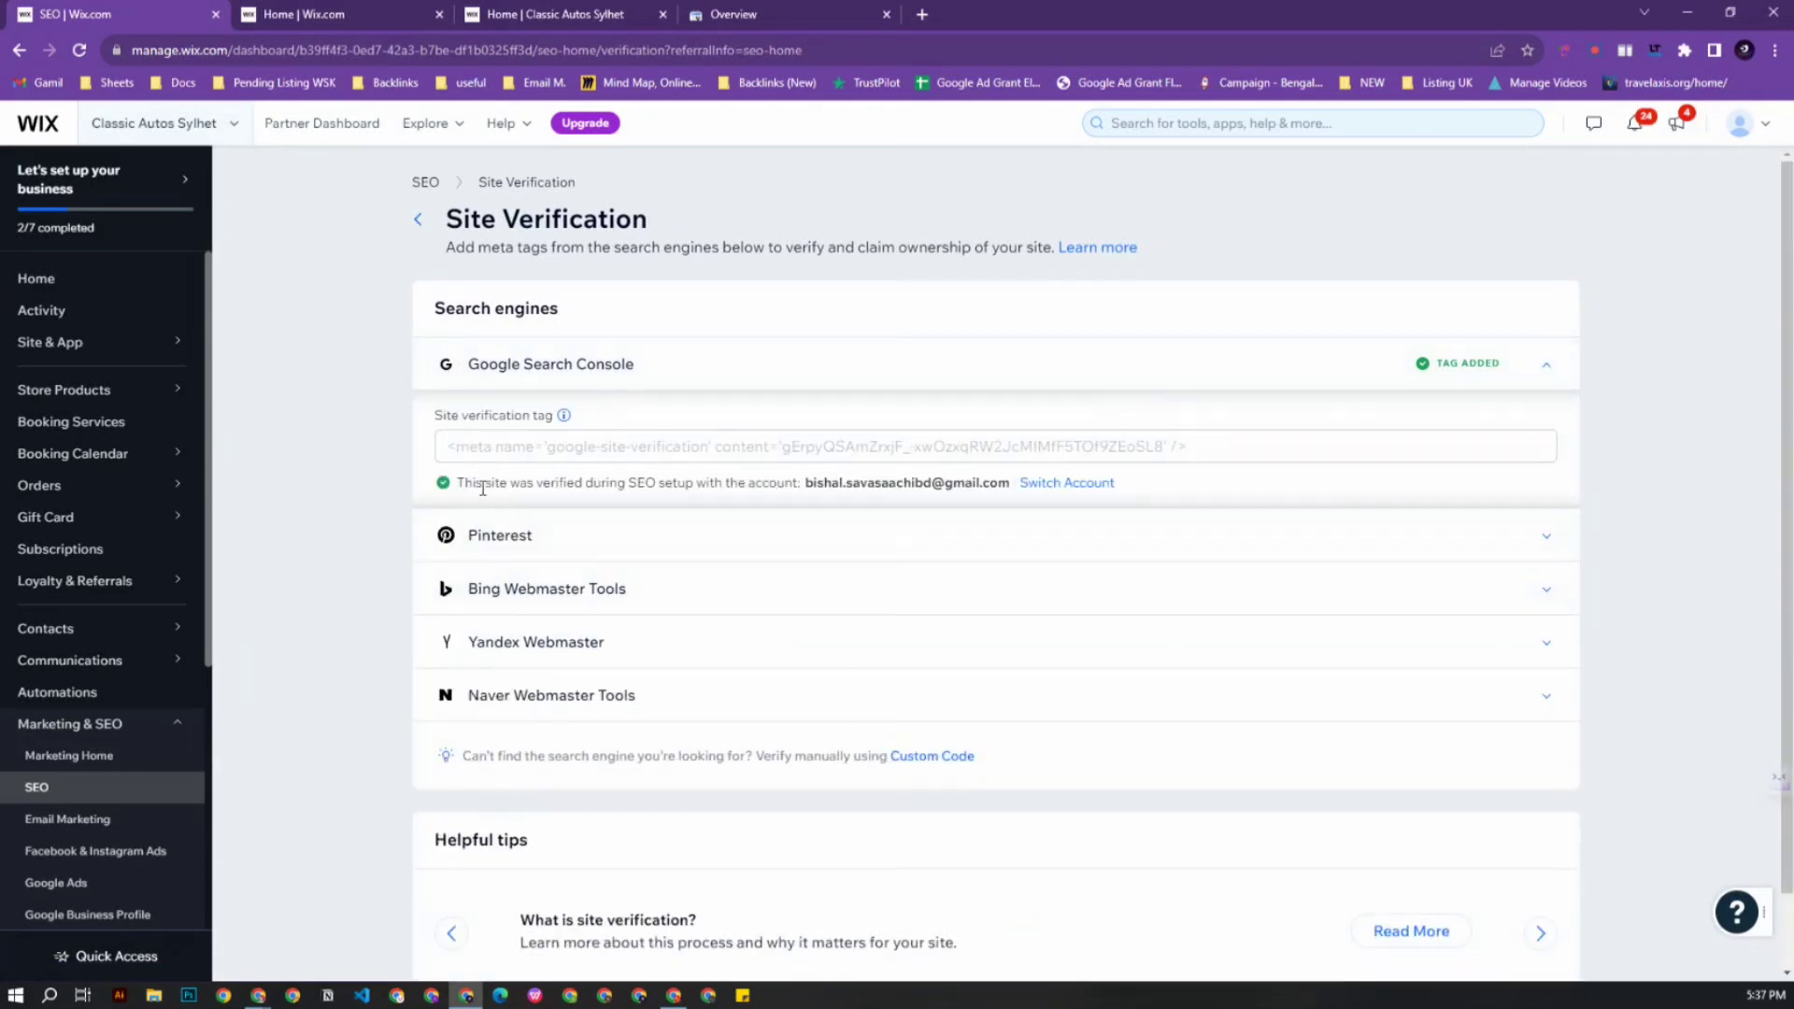
left_click_drag(460, 485, 795, 478)
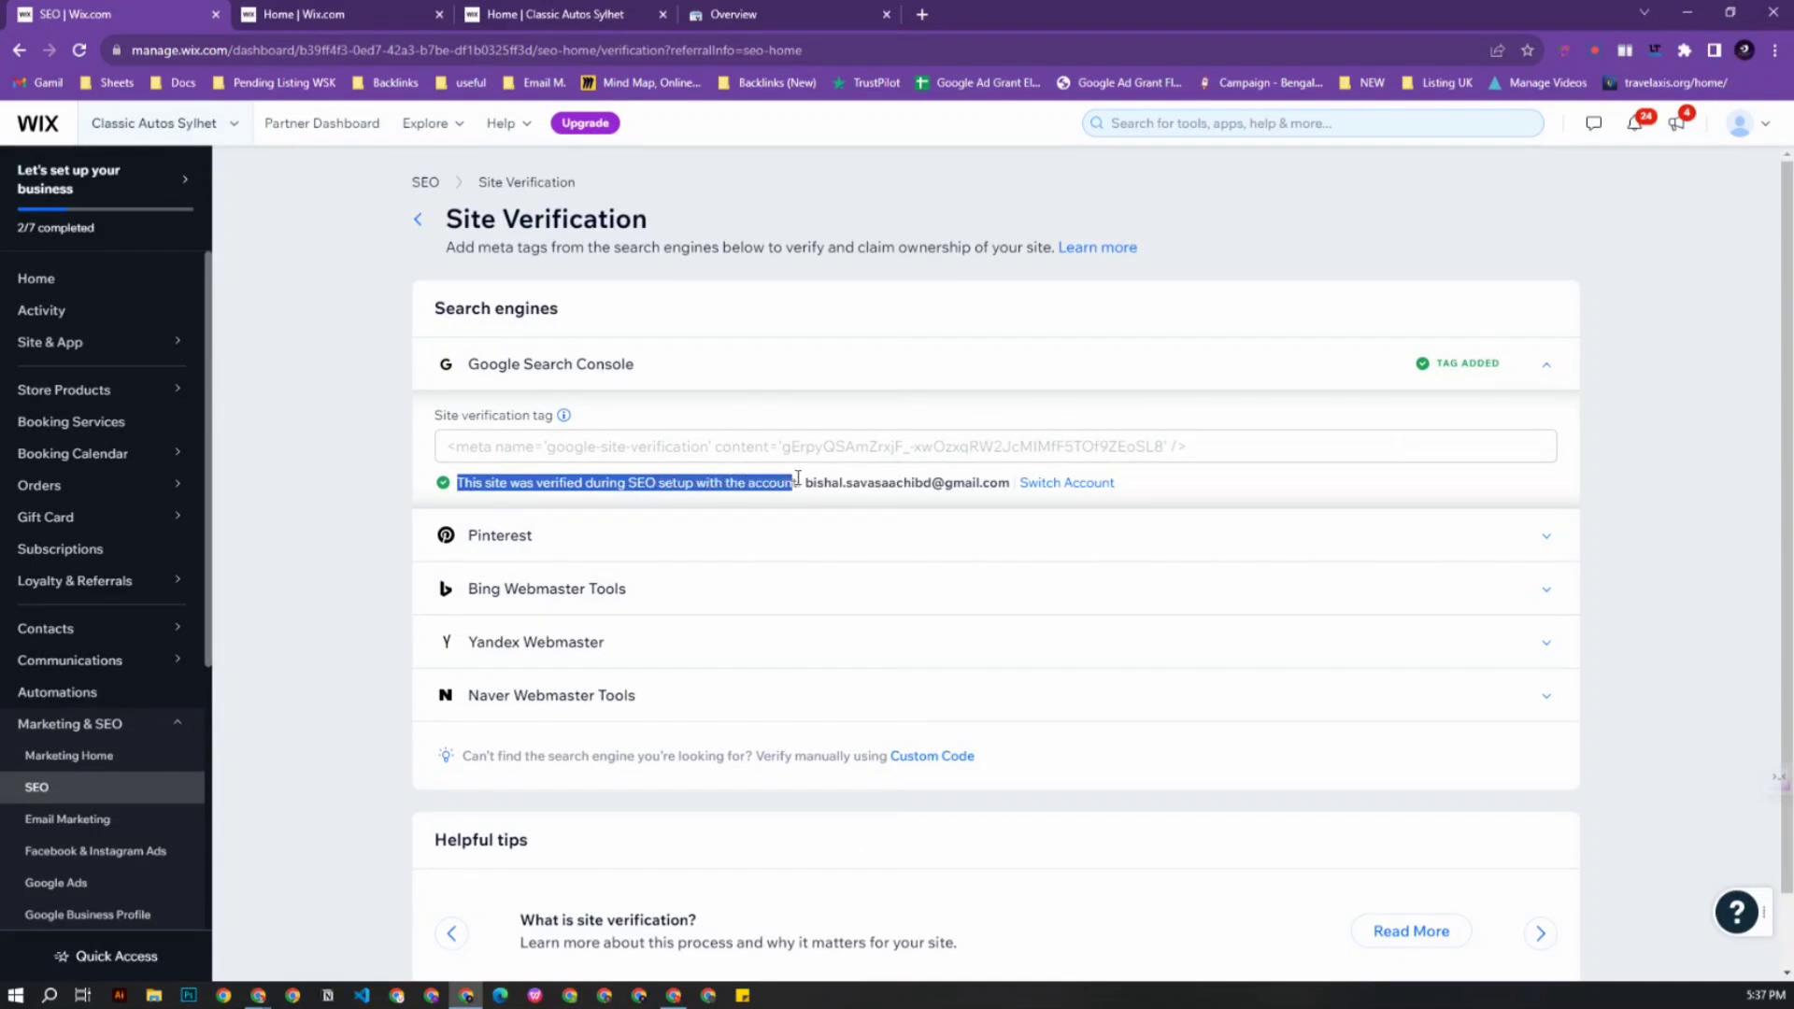
left_click(617, 480)
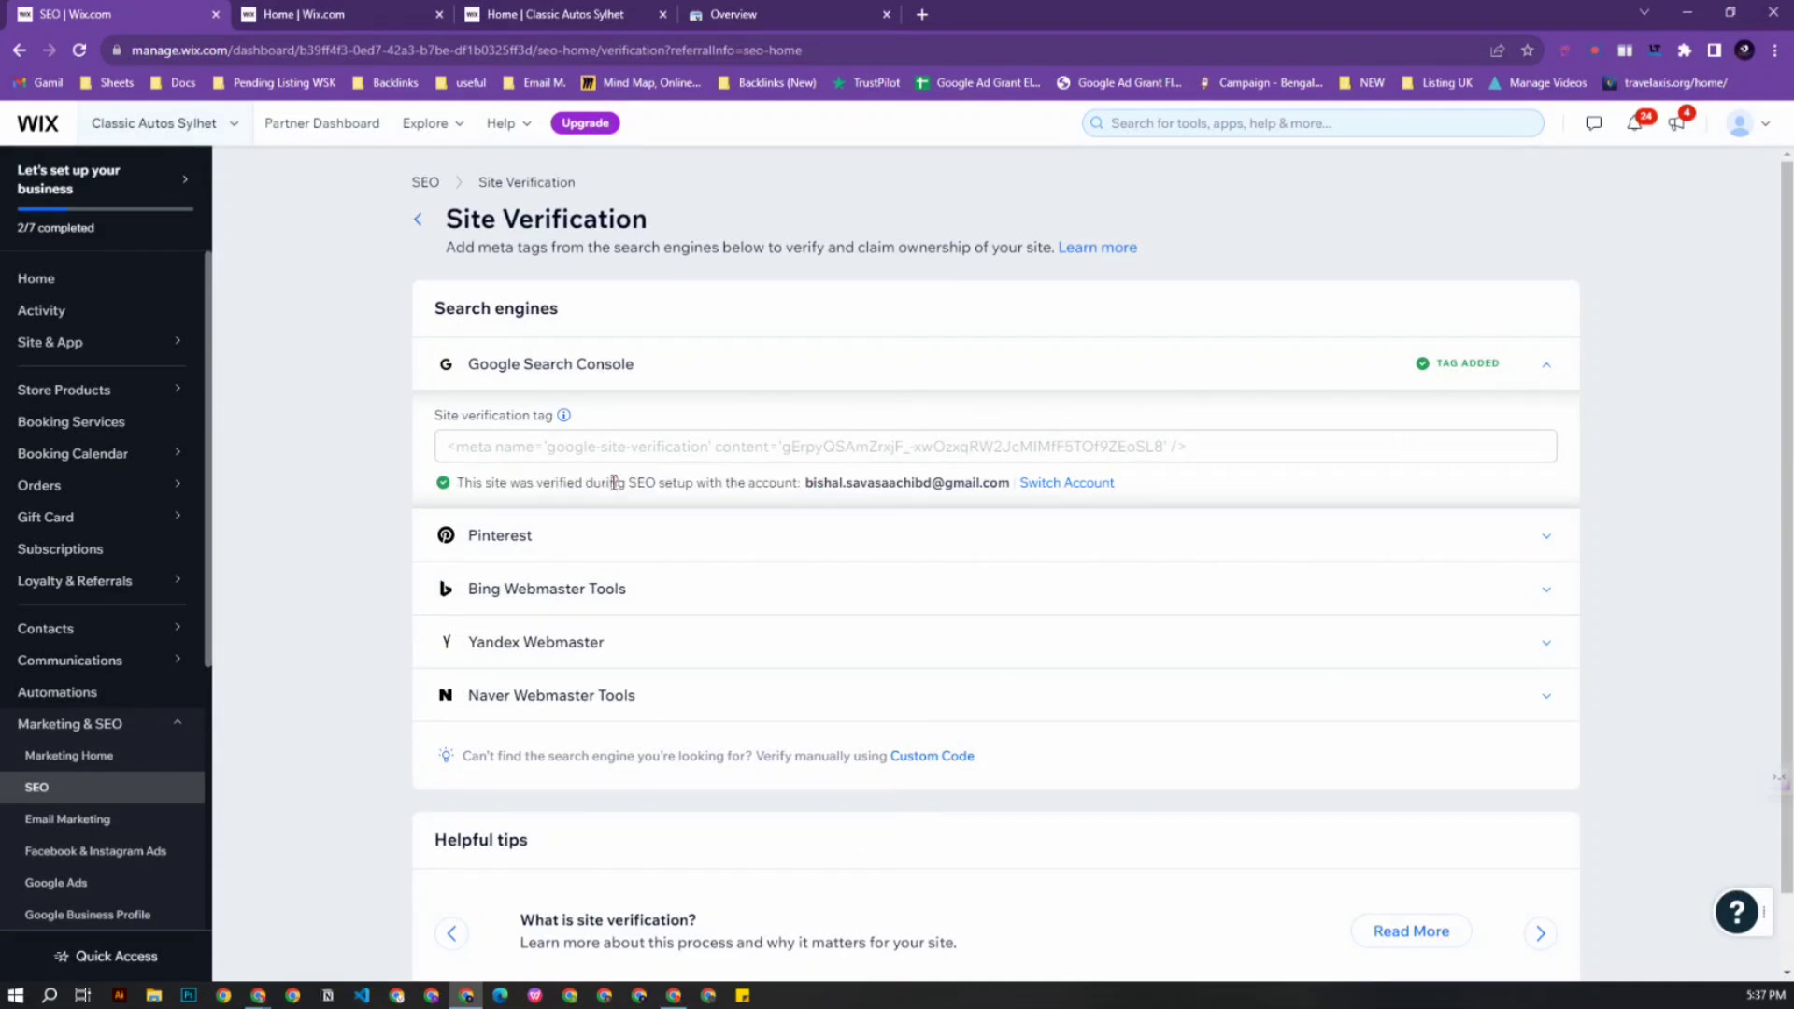
left_click(758, 375)
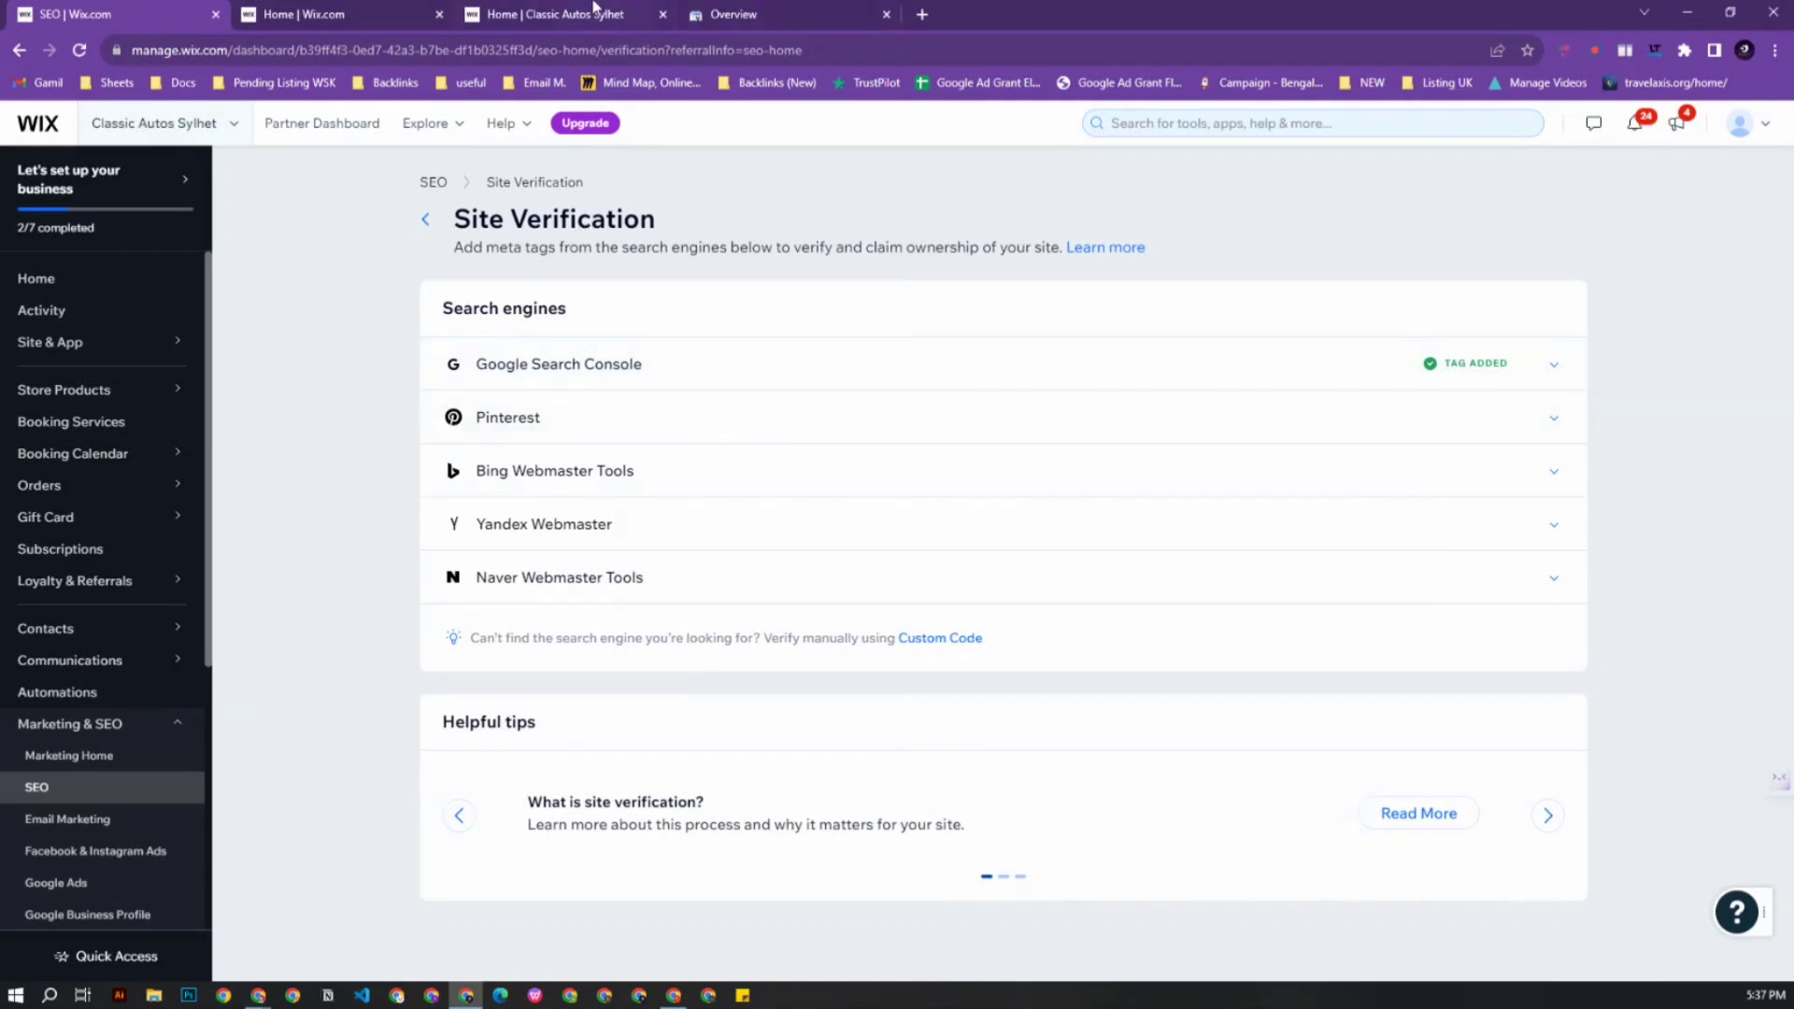